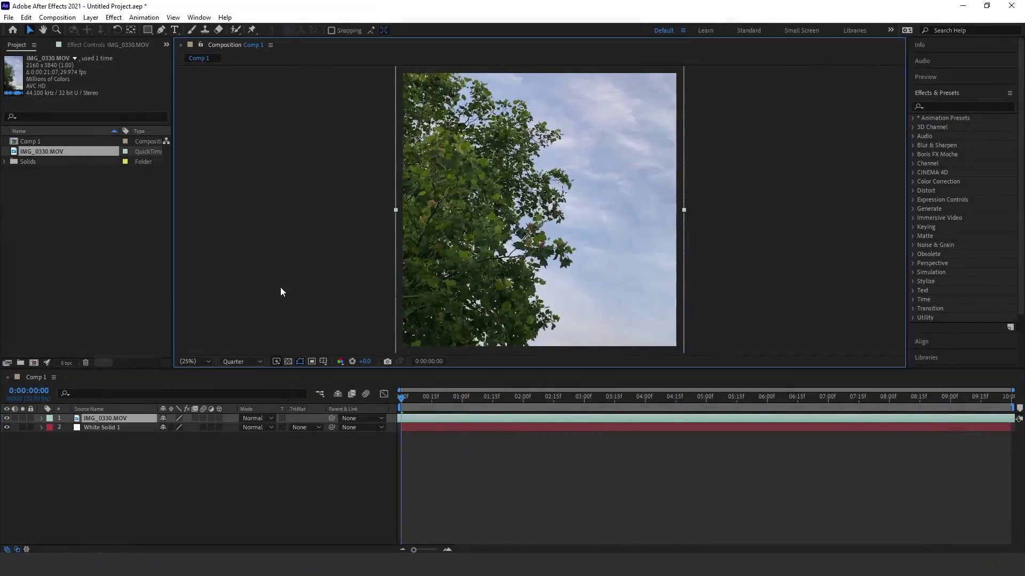
{"action": "left_click", "coordinate": [566, 397]}
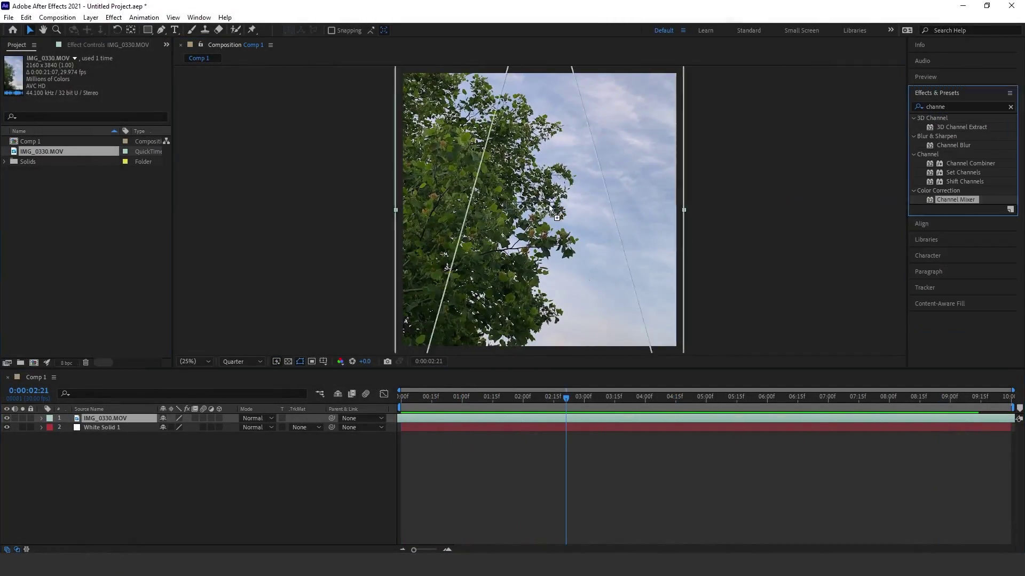
{"action": "left_click_drag", "start_coordinate": [550, 207], "coordinate": [550, 208]}
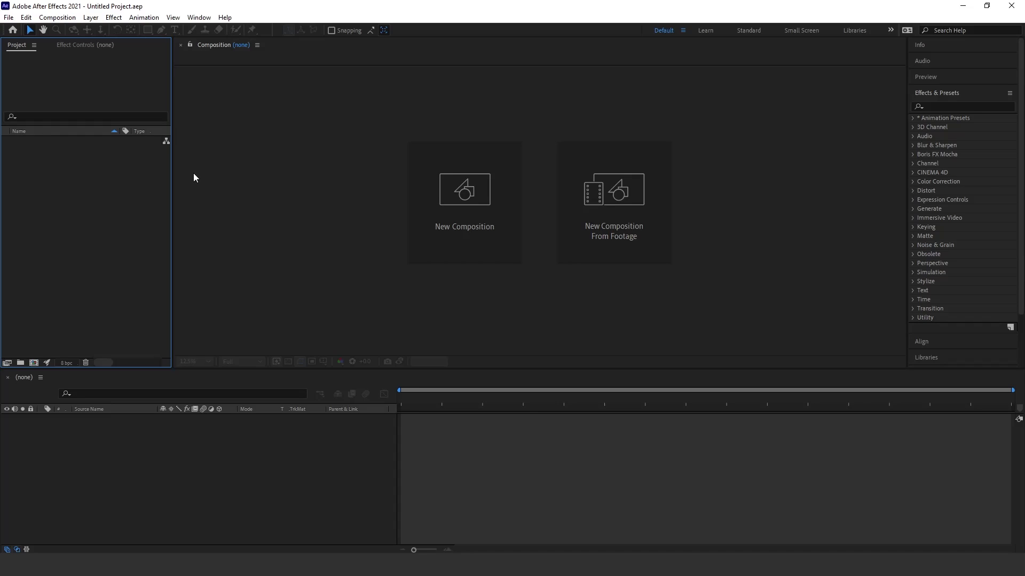
Create a 2048 × 2048 px, 30 fps, 10-second composition and add a comp-sized white solid to it.
{"action": "left_click", "coordinate": [467, 196]}
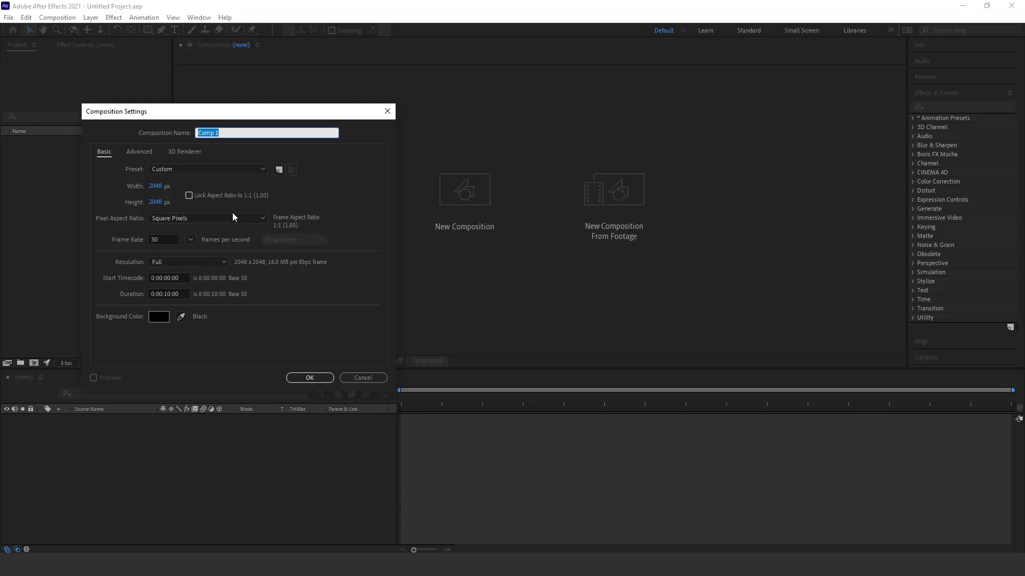
{"action": "key", "text": "Return"}
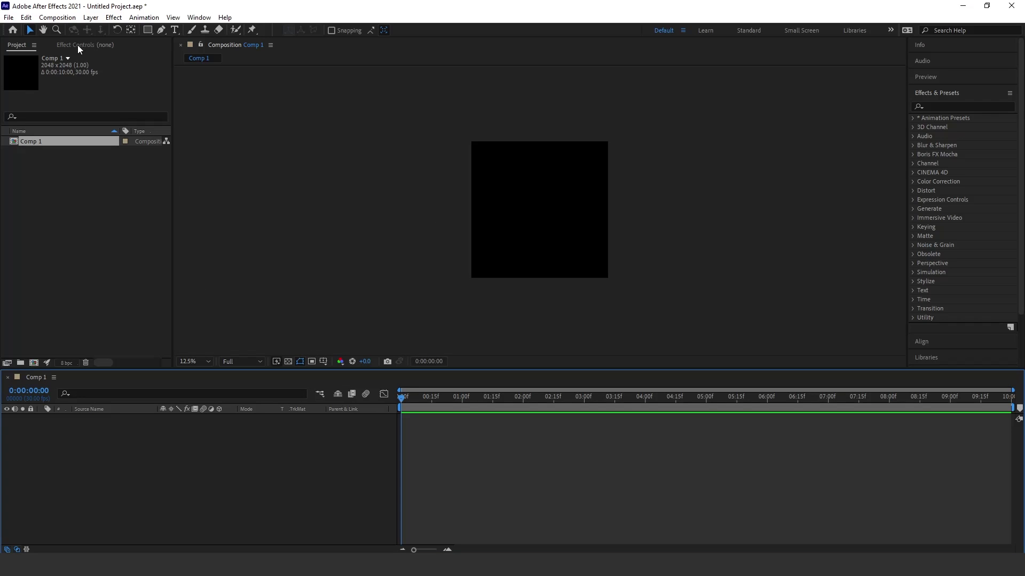
{"action": "left_click", "coordinate": [96, 20]}
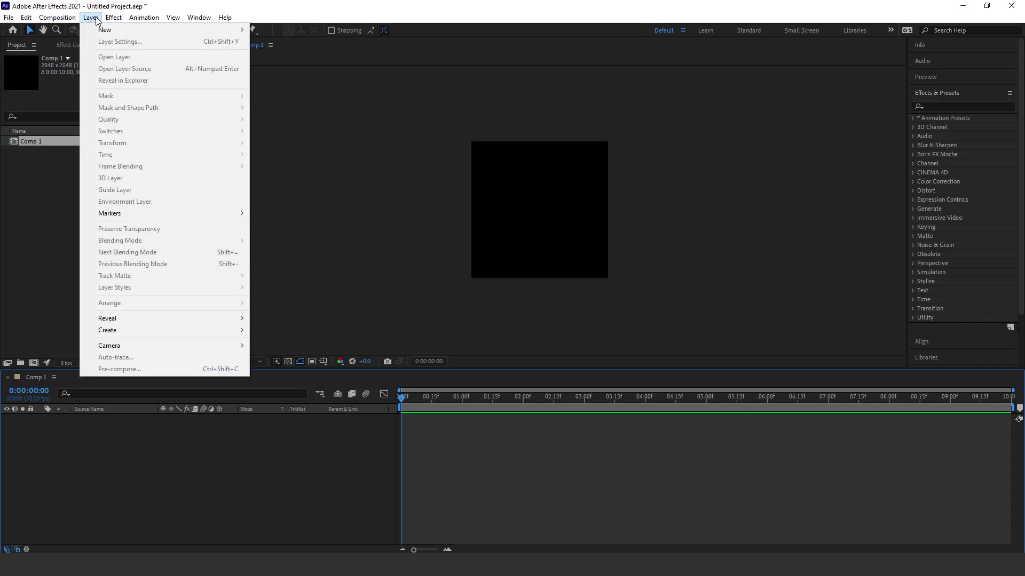
{"action": "mouse_move", "coordinate": [160, 30]}
{"action": "left_click", "coordinate": [298, 41]}
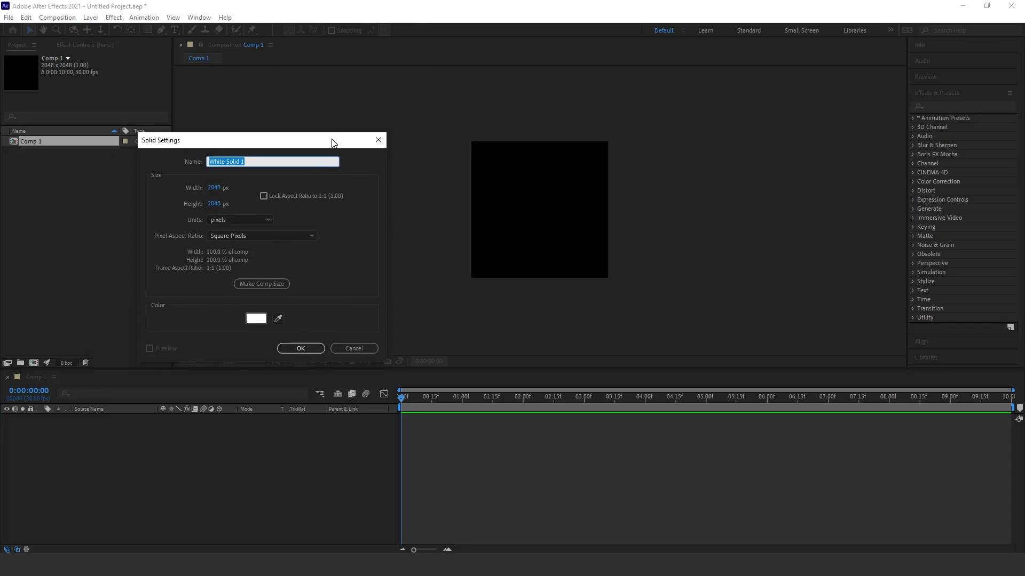
{"action": "left_click", "coordinate": [302, 349]}
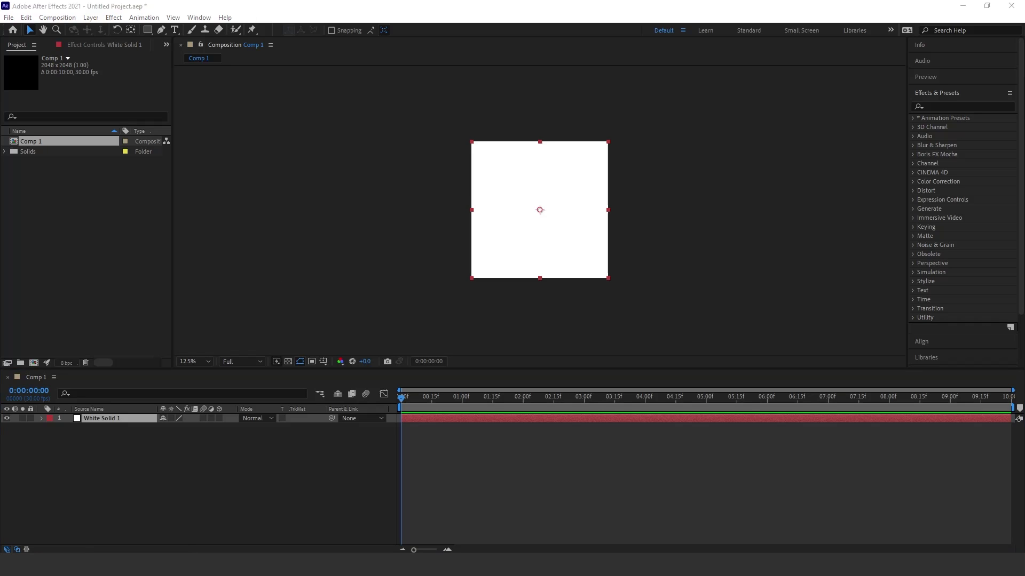
Import IMG_0330.MOV and add it to the composition as a layer above the white solid.
{"action": "left_click_drag", "start_coordinate": [0, 204], "coordinate": [85, 204]}
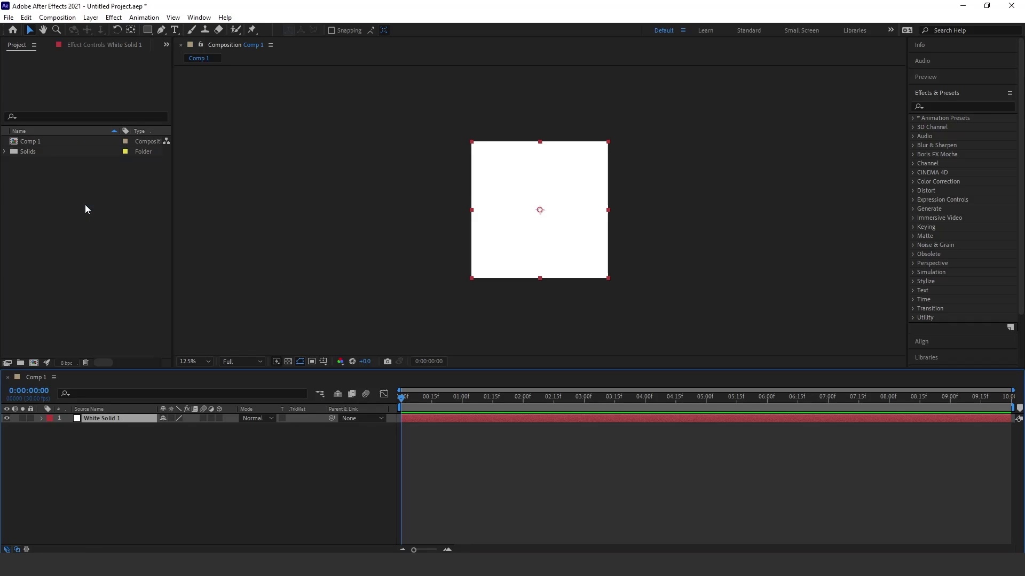
{"action": "left_click_drag", "start_coordinate": [59, 153], "coordinate": [675, 398]}
Fit the composition frame to the viewer and set the preview resolution to Half.
{"action": "left_click", "coordinate": [207, 361]}
{"action": "left_click", "coordinate": [191, 172]}
{"action": "left_click", "coordinate": [241, 362]}
{"action": "left_click", "coordinate": [235, 388]}
Check the tree footage at several times in its second half and shift its layer earlier in the timeline.
{"action": "left_click", "coordinate": [765, 396]}
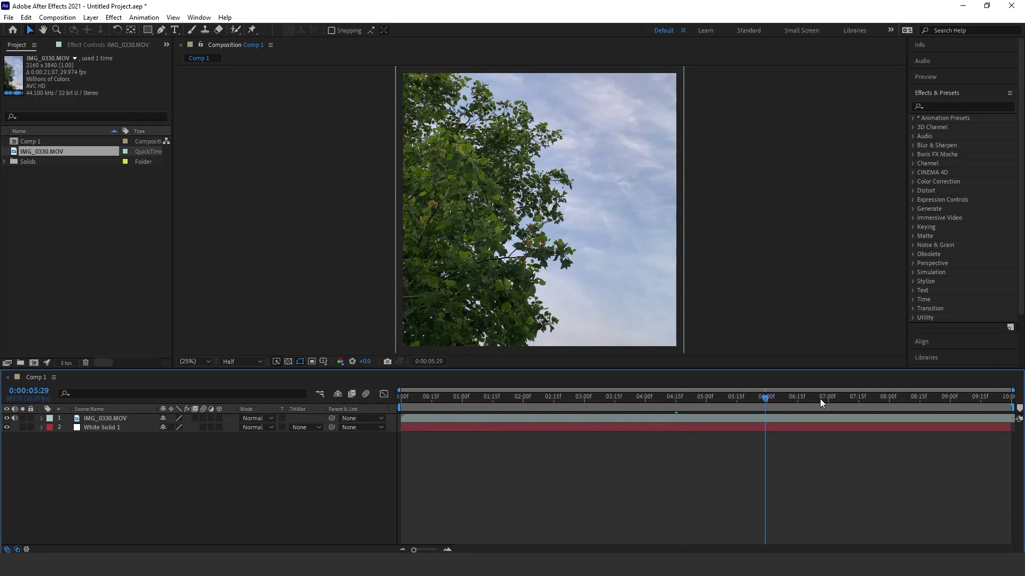
{"action": "left_click", "coordinate": [864, 397]}
{"action": "left_click", "coordinate": [901, 398]}
{"action": "left_click", "coordinate": [940, 398]}
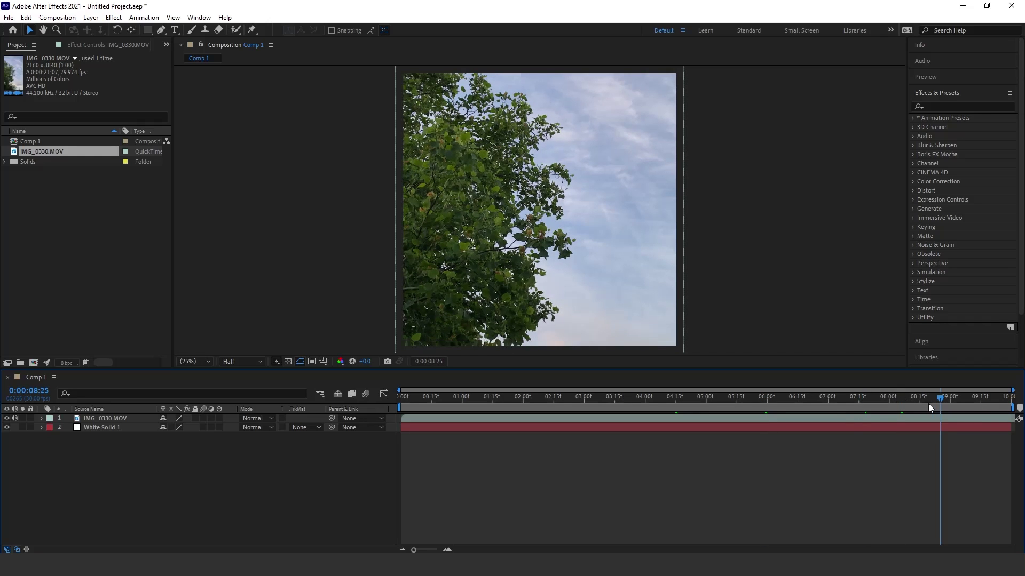
{"action": "left_click_drag", "start_coordinate": [598, 418], "coordinate": [504, 416]}
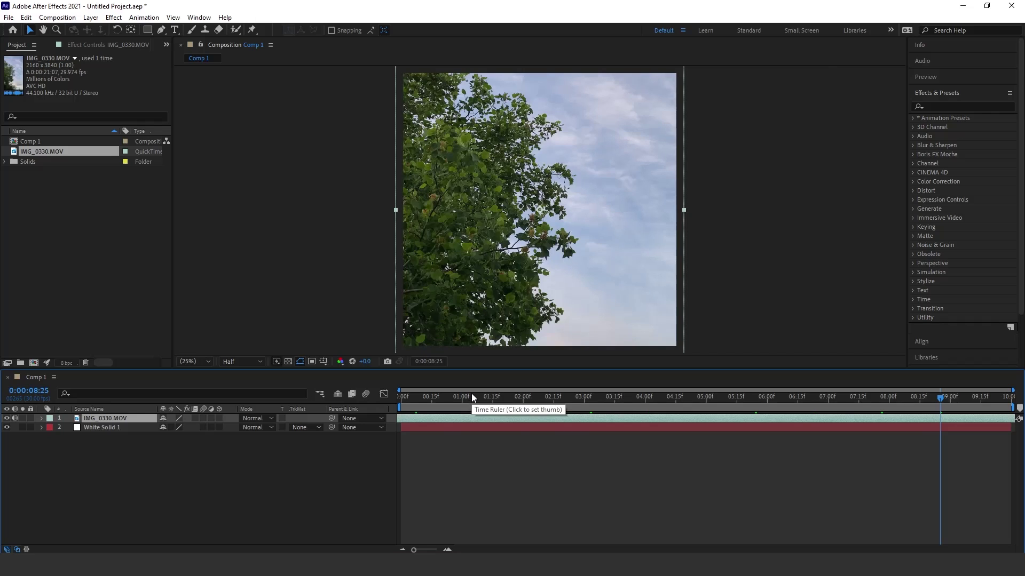
Set the preview resolution to Third and play the composition from the beginning.
{"action": "key", "text": "Home"}
{"action": "left_click", "coordinate": [242, 361]}
{"action": "left_click", "coordinate": [251, 408]}
{"action": "key", "text": "space"}
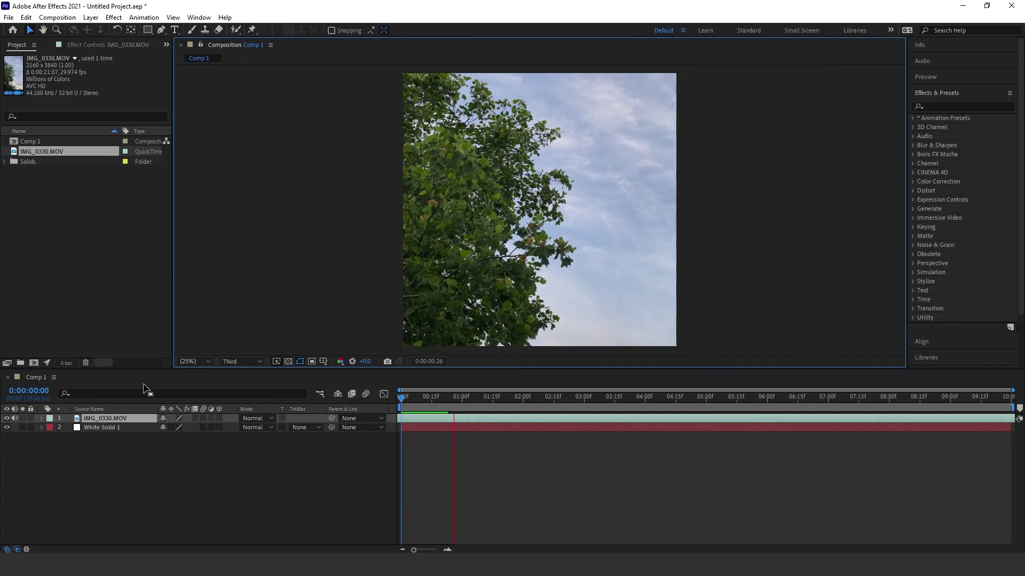
{"action": "key", "text": "space"}
Set the preview resolution to Quarter and replay the composition from the beginning.
{"action": "left_click", "coordinate": [242, 362]}
{"action": "left_click", "coordinate": [240, 421]}
{"action": "key", "text": "space"}
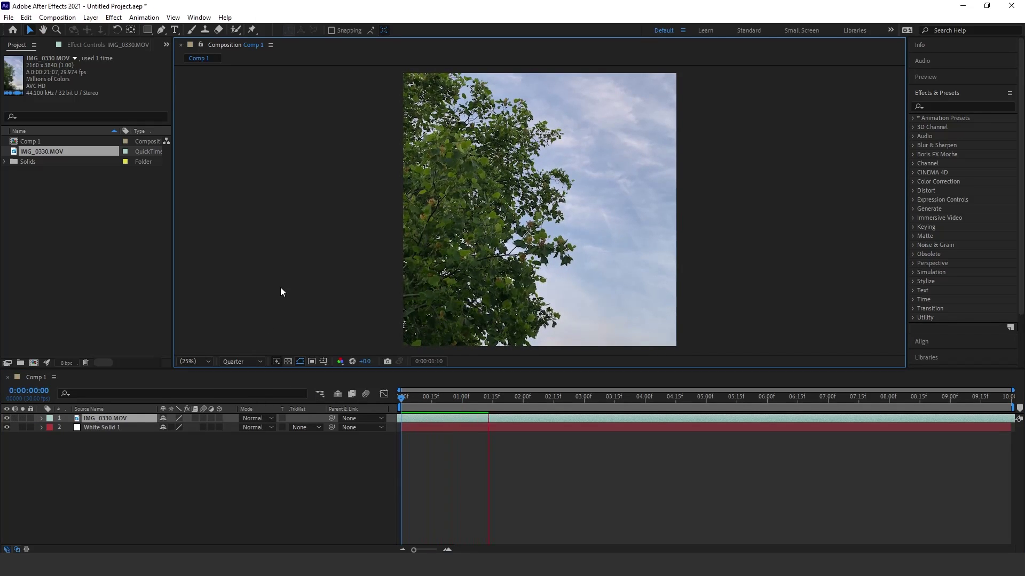
{"action": "left_click", "coordinate": [242, 361]}
{"action": "left_click", "coordinate": [398, 398]}
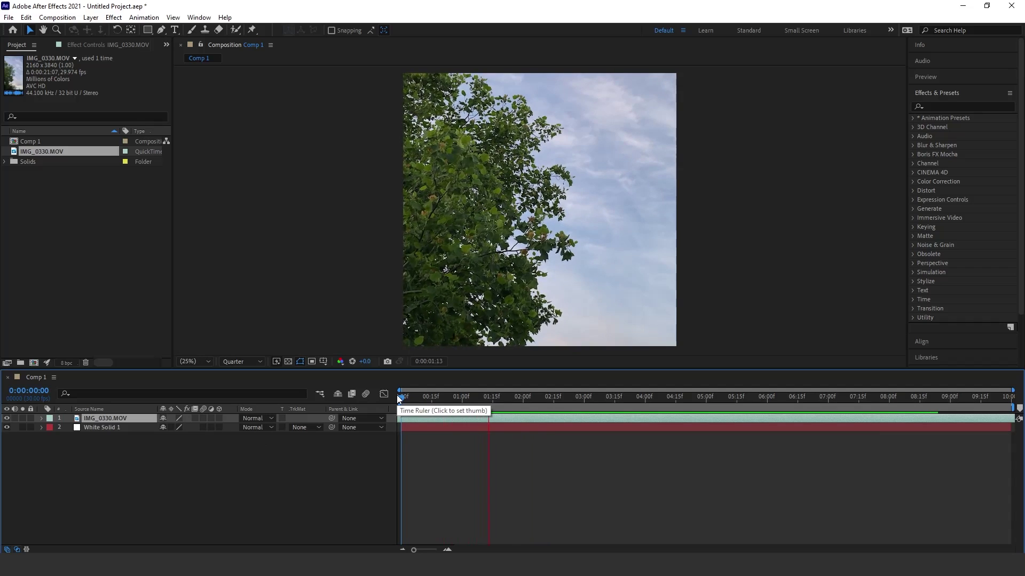
{"action": "key", "text": "space"}
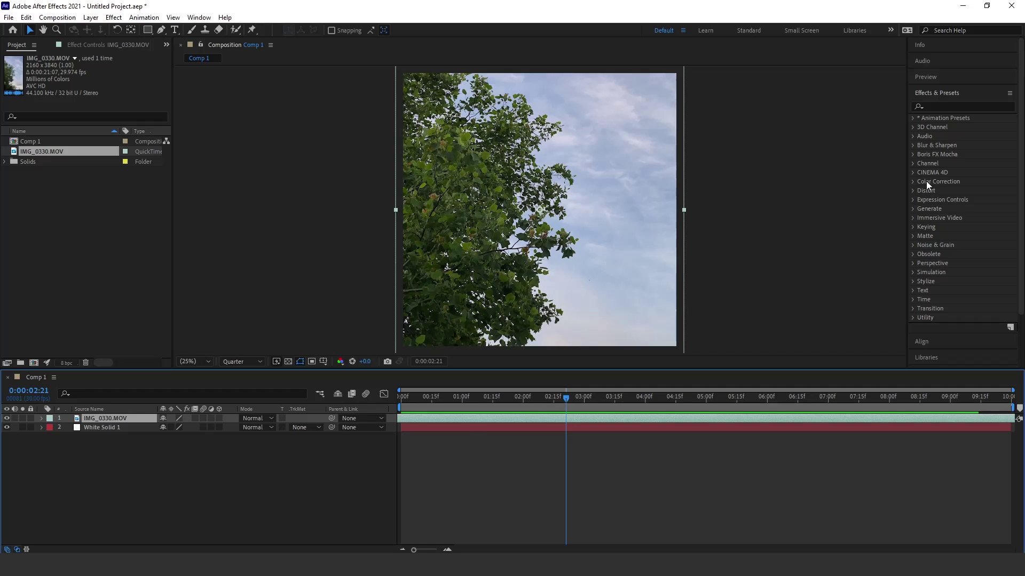
Search the effects for "channe" and apply Channel Mixer to the IMG_0330.MOV footage.
{"action": "left_click", "coordinate": [945, 108]}
{"action": "type", "text": "channe"}
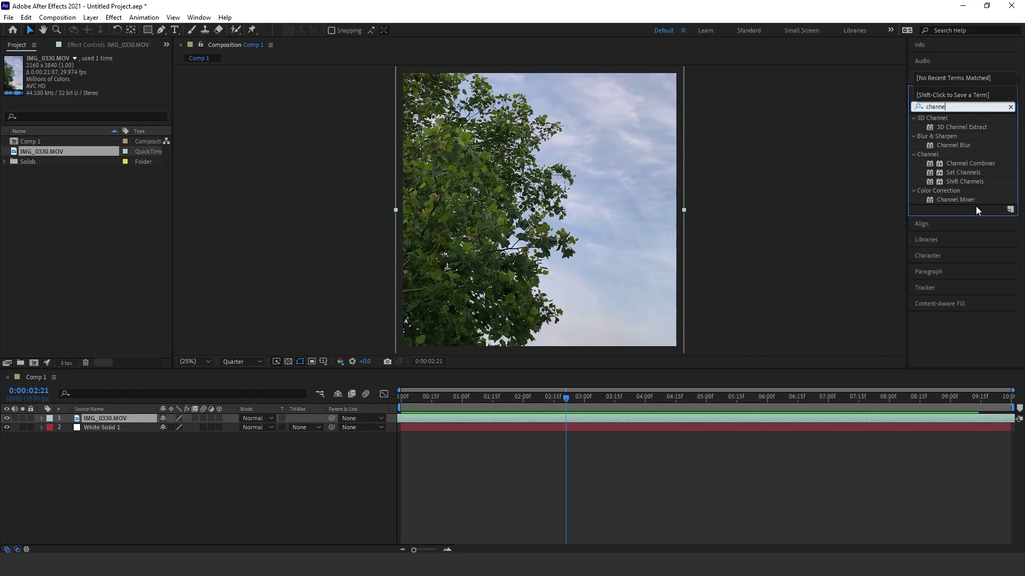
{"action": "left_click_drag", "start_coordinate": [968, 199], "coordinate": [589, 203]}
Expand the Red-Red, Red-Green and Red-Blue settings of the Channel Mixer and turn on Monochrome.
{"action": "left_click", "coordinate": [15, 76]}
{"action": "left_click", "coordinate": [14, 100]}
{"action": "left_click", "coordinate": [14, 123]}
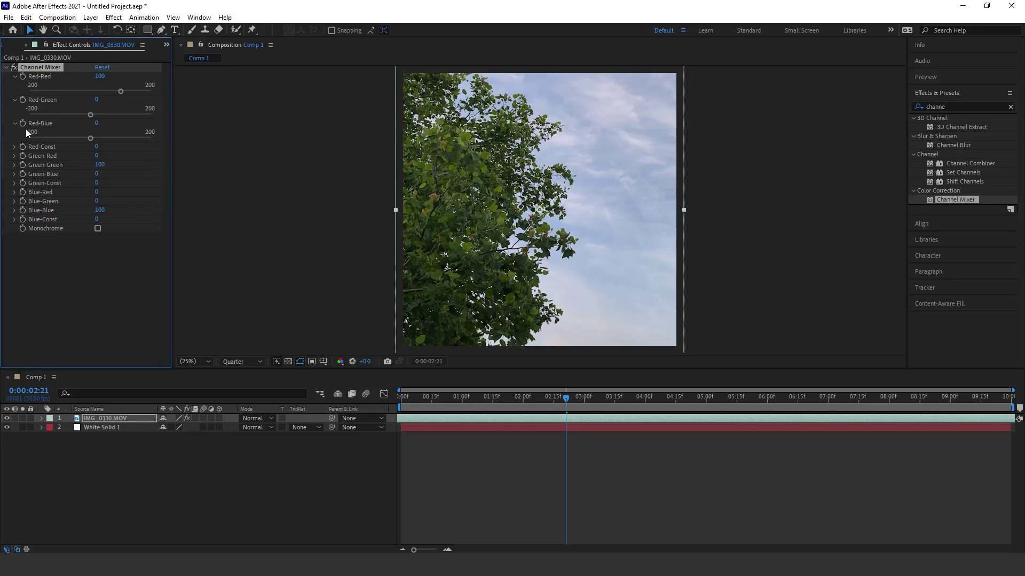
{"action": "left_click", "coordinate": [98, 229]}
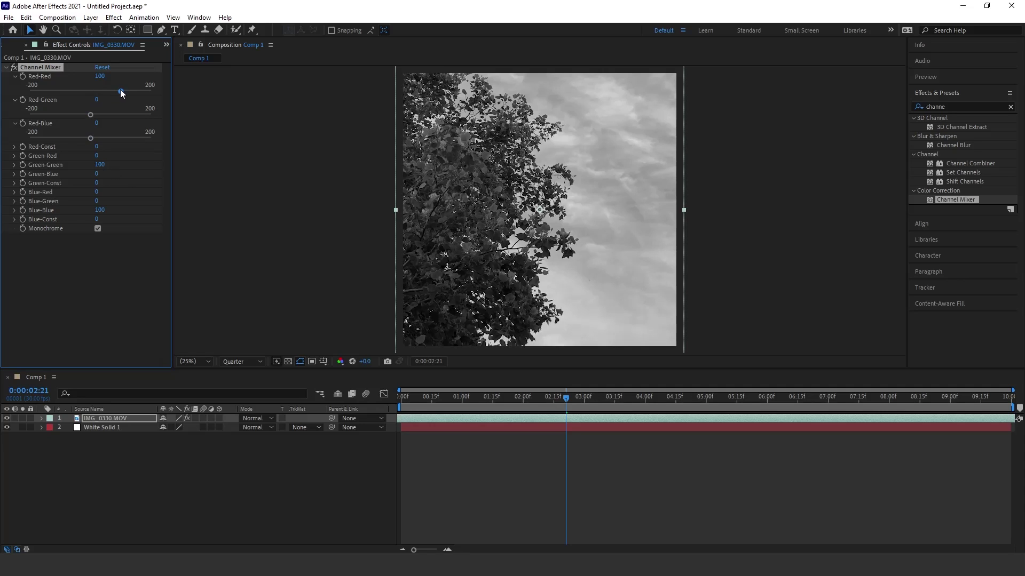
Set the Channel Mixer's Red-Blue to 78, Red-Green to -84 and Red-Red to 149.
{"action": "left_click_drag", "start_coordinate": [91, 138], "coordinate": [115, 140]}
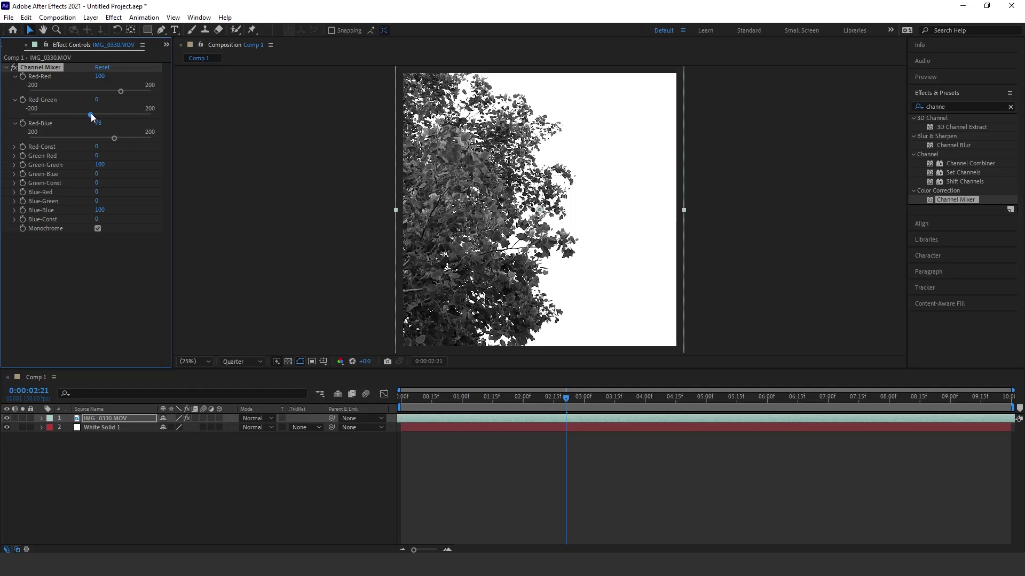
{"action": "left_click_drag", "start_coordinate": [88, 114], "coordinate": [65, 115]}
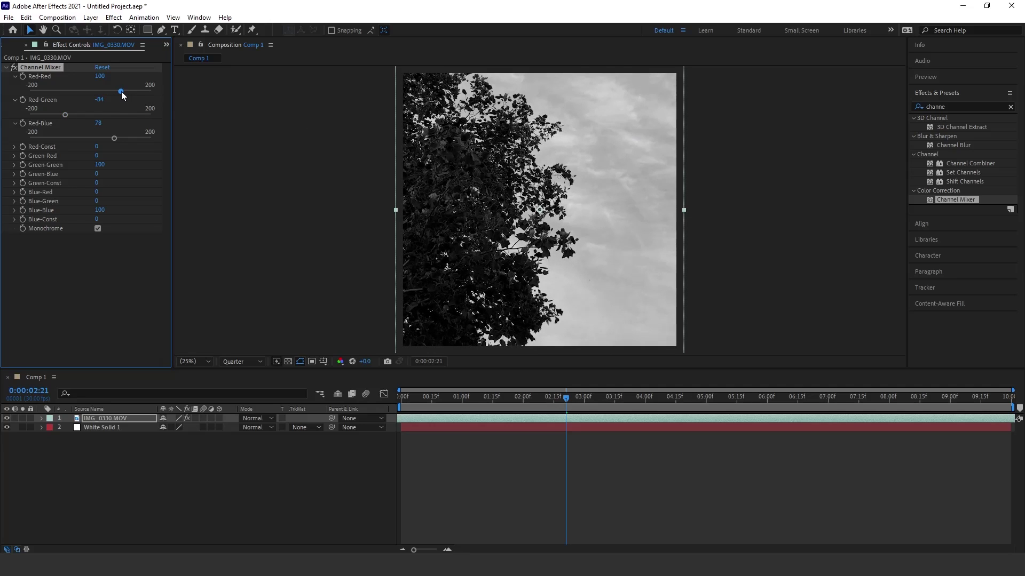
{"action": "left_click_drag", "start_coordinate": [120, 91], "coordinate": [136, 91]}
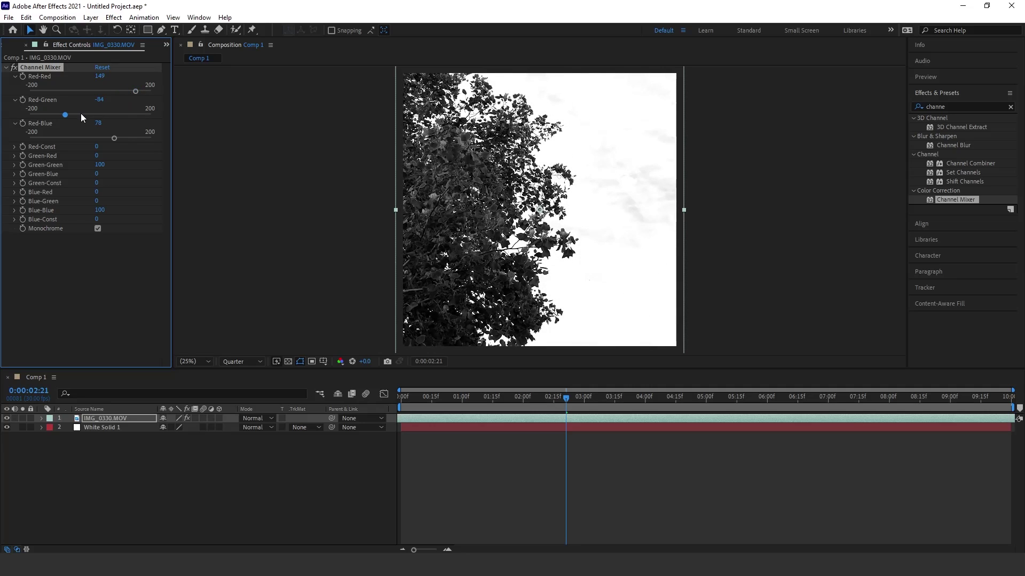
Lower the Channel Mixer's Red-Green to -103 and raise Red-Red to 189 to whiten the sky.
{"action": "left_click_drag", "start_coordinate": [66, 115], "coordinate": [60, 115]}
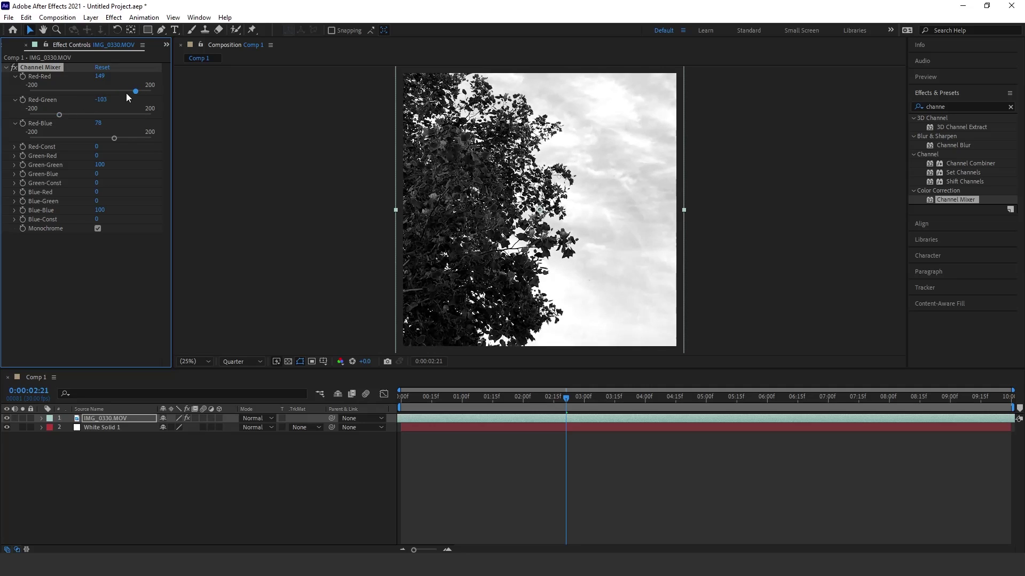
{"action": "left_click_drag", "start_coordinate": [135, 92], "coordinate": [139, 89]}
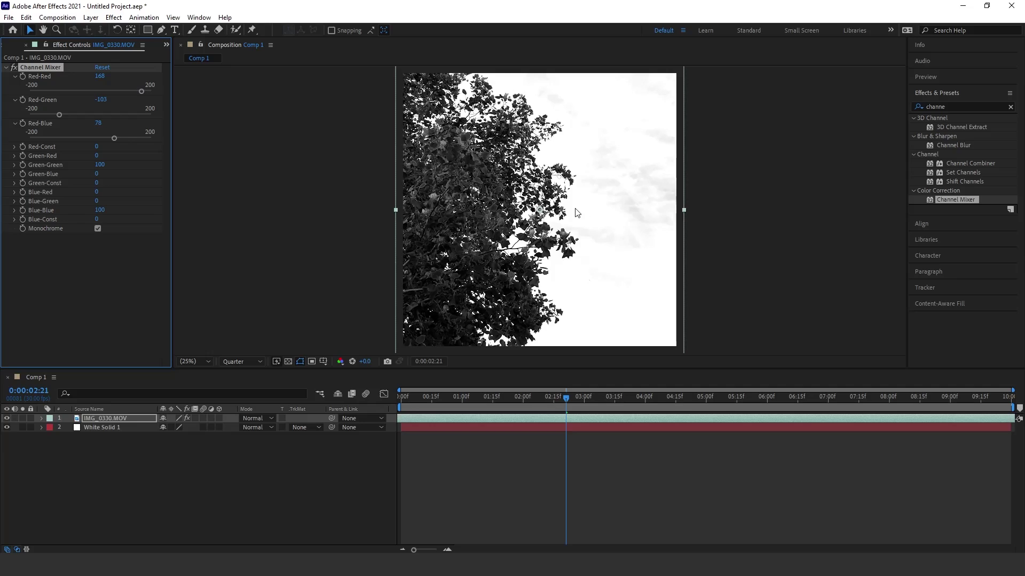
{"action": "left_click_drag", "start_coordinate": [142, 94], "coordinate": [144, 94]}
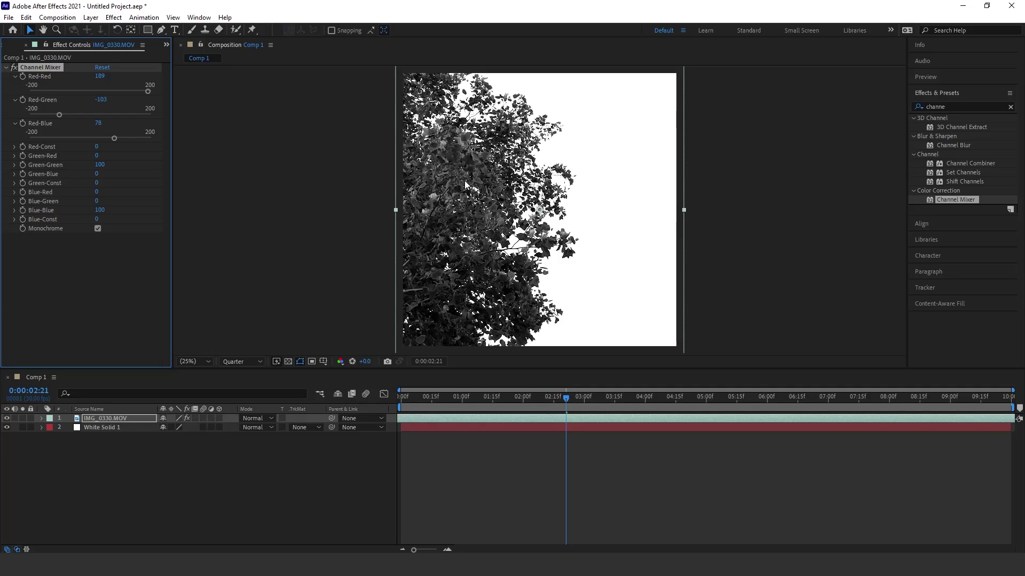
Apply the Levels effect to the IMG_0330.MOV layer and set its Input Black to 140.
{"action": "left_click", "coordinate": [944, 107]}
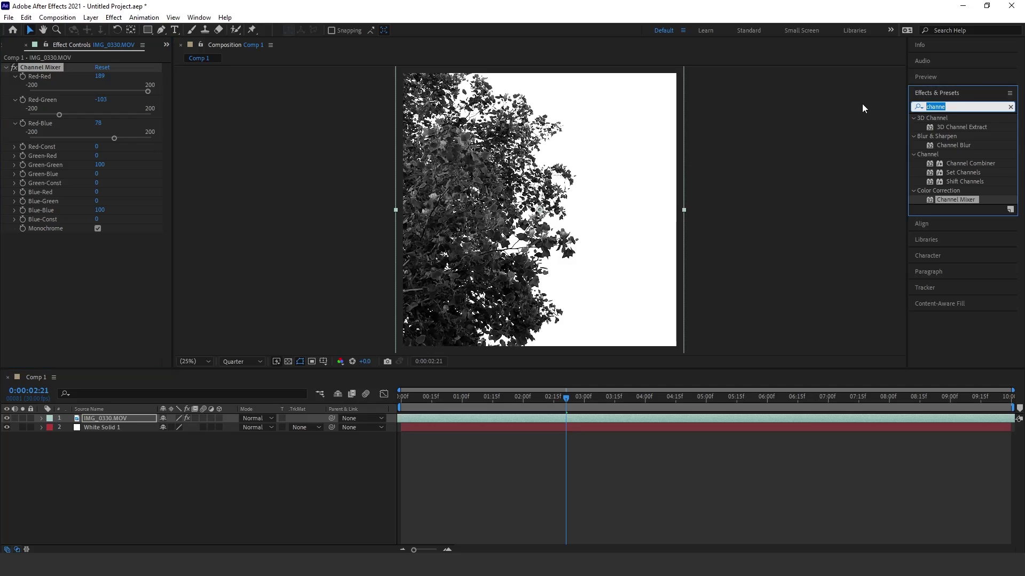
{"action": "type", "text": "level"}
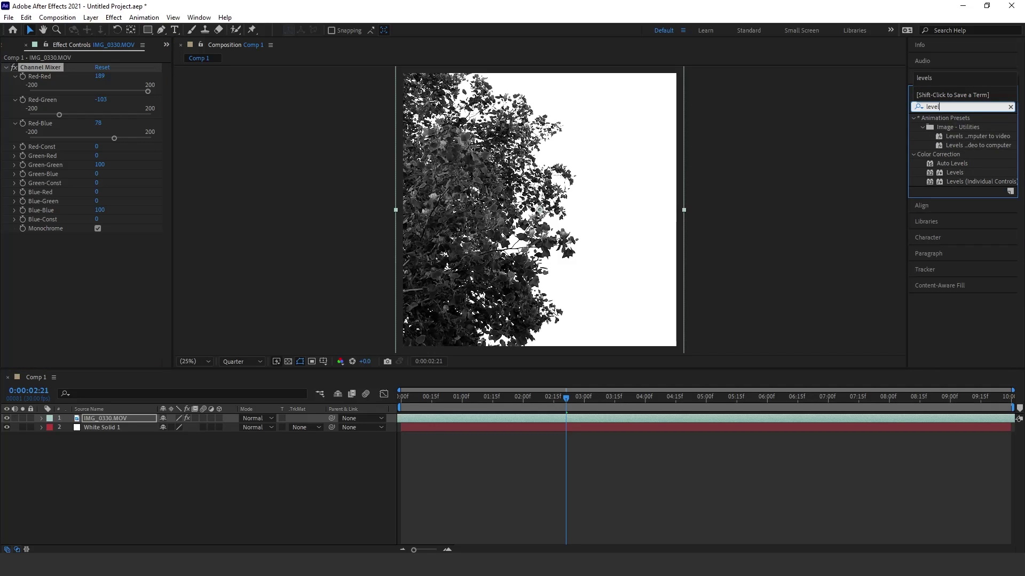
{"action": "left_click_drag", "start_coordinate": [946, 174], "coordinate": [510, 417]}
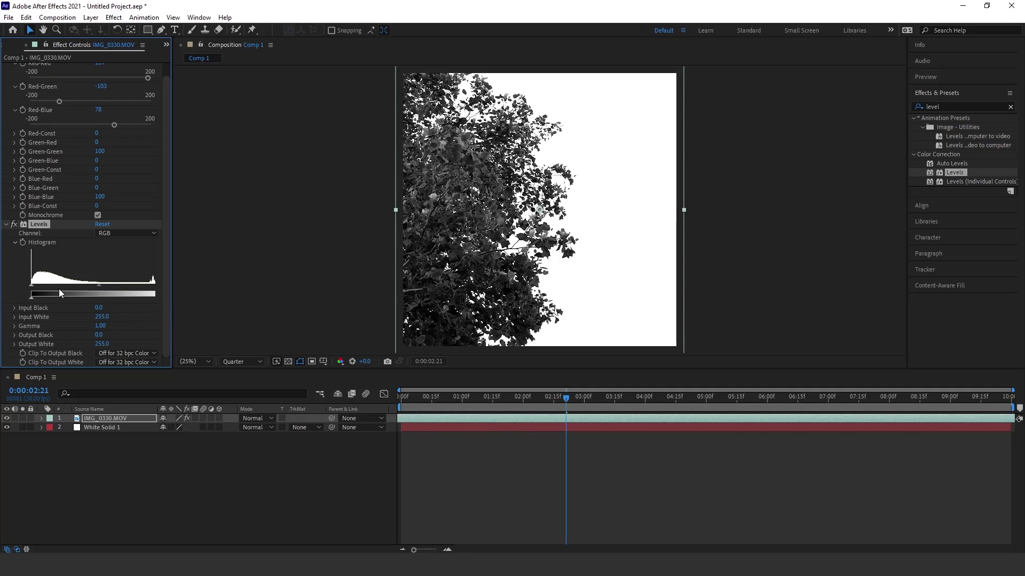
{"action": "left_click_drag", "start_coordinate": [30, 286], "coordinate": [106, 286]}
Play the high-contrast tree silhouette from the start of the composition and stop partway through.
{"action": "left_click_drag", "start_coordinate": [459, 397], "coordinate": [401, 397]}
{"action": "key", "text": "space"}
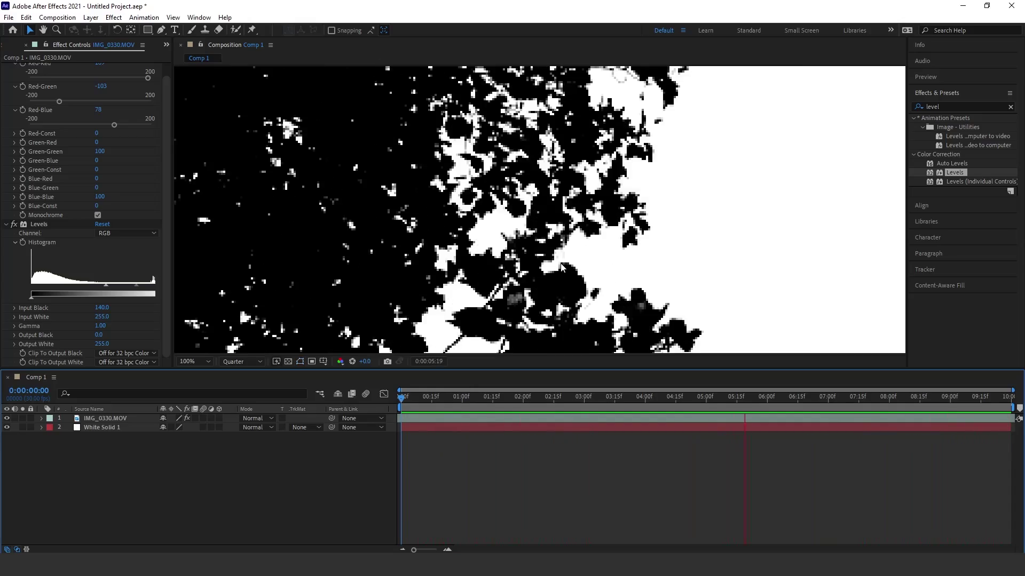
{"action": "key", "text": "slash"}
{"action": "key", "text": "space"}
Set the preview resolution to Full, inspect the leaf edges up close, and fit the frame back into the viewer.
{"action": "left_click", "coordinate": [241, 362]}
{"action": "left_click", "coordinate": [242, 376]}
{"action": "scroll", "coordinate": [612, 223], "scroll_direction": "up", "scroll_amount": 4}
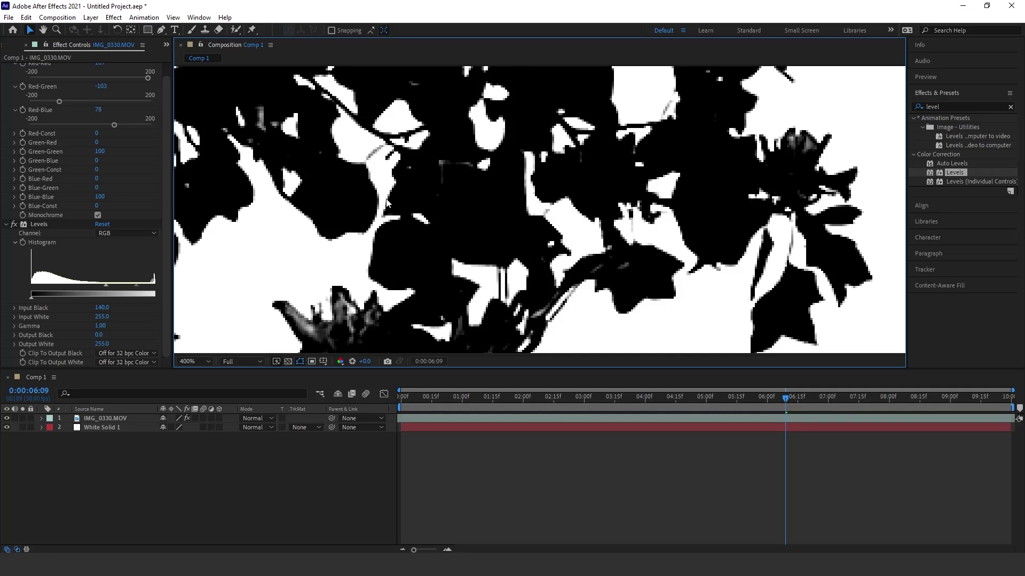
{"action": "scroll", "coordinate": [385, 193], "scroll_direction": "down", "scroll_amount": 6}
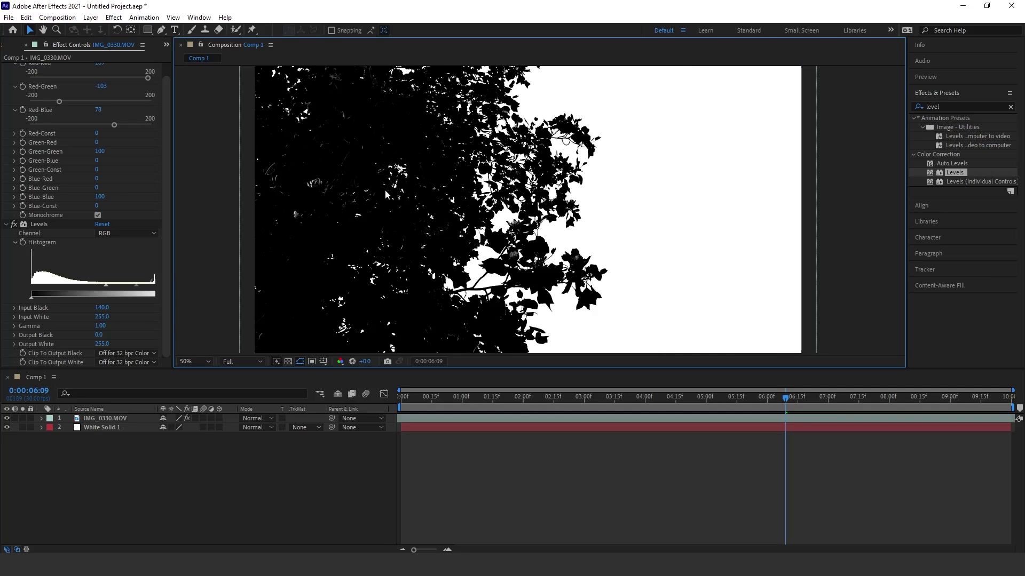
{"action": "key", "text": "v"}
{"action": "left_click", "coordinate": [213, 361]}
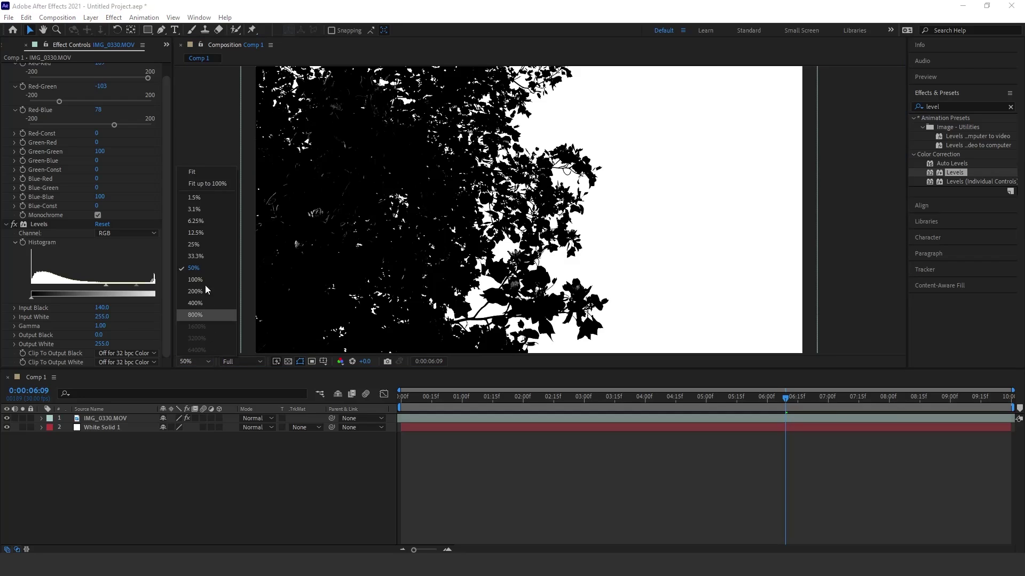
{"action": "left_click", "coordinate": [205, 170]}
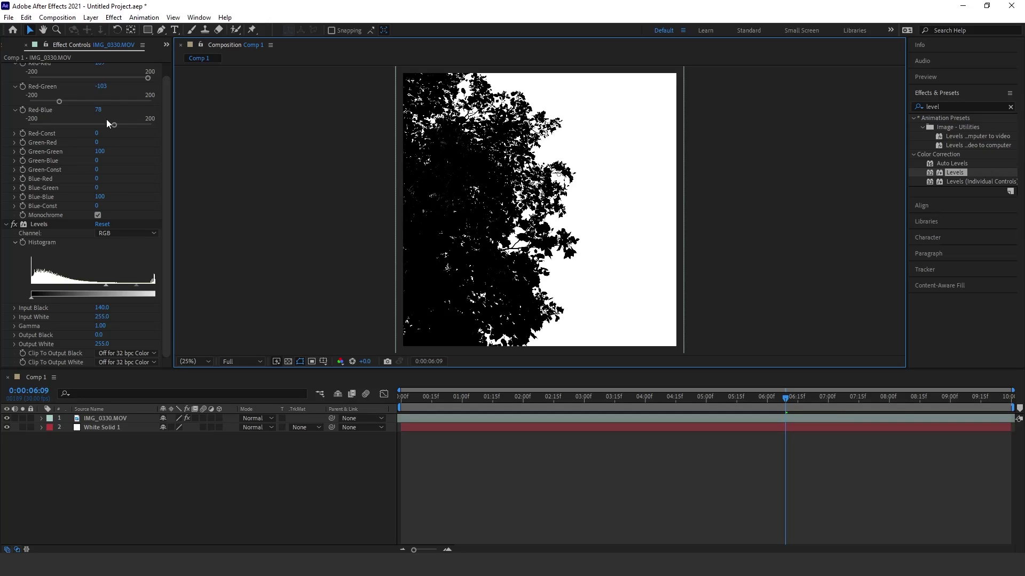
Import IMG_0341.MOV and add it as the top layer, with the IMG_0330.MOV layer hidden.
{"action": "left_click", "coordinate": [20, 46]}
{"action": "left_click_drag", "start_coordinate": [166, 205], "coordinate": [130, 247]}
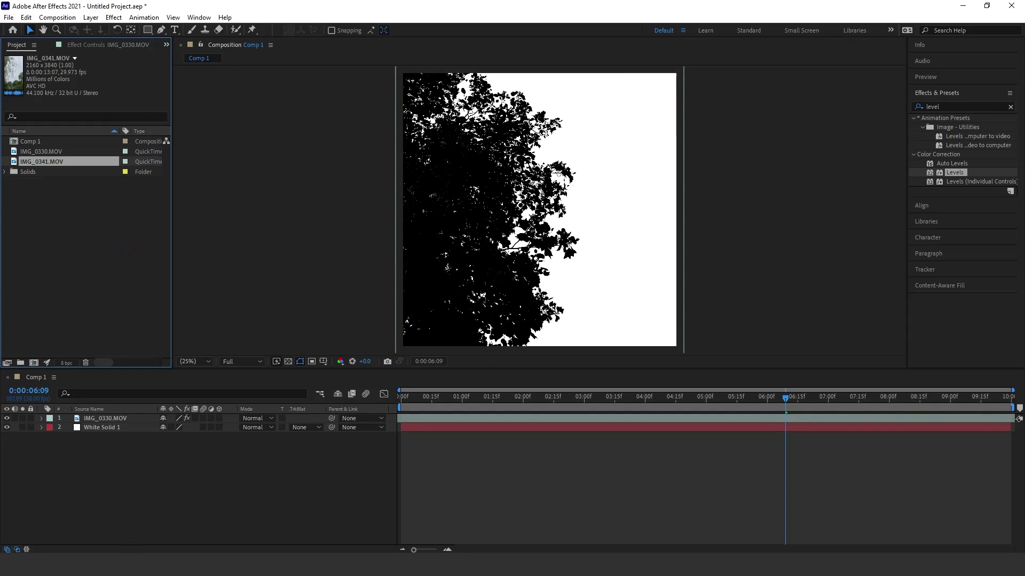
{"action": "left_click", "coordinate": [7, 419]}
{"action": "left_click_drag", "start_coordinate": [32, 162], "coordinate": [464, 418]}
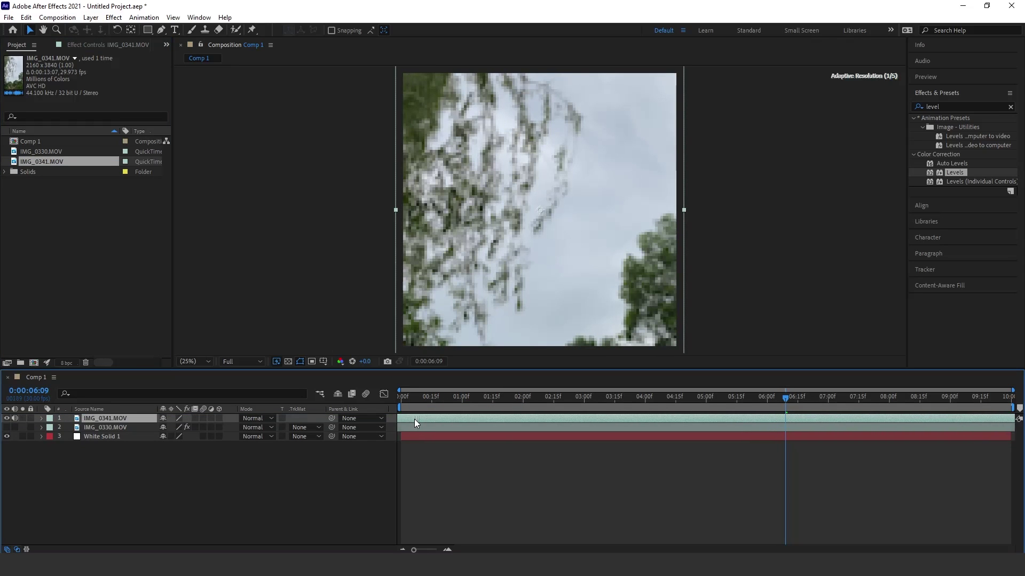
Copy the Channel Mixer and Levels effects from the IMG_0330.MOV layer onto IMG_0341.MOV and mute the IMG_0341.MOV layer's audio.
{"action": "left_click", "coordinate": [104, 428]}
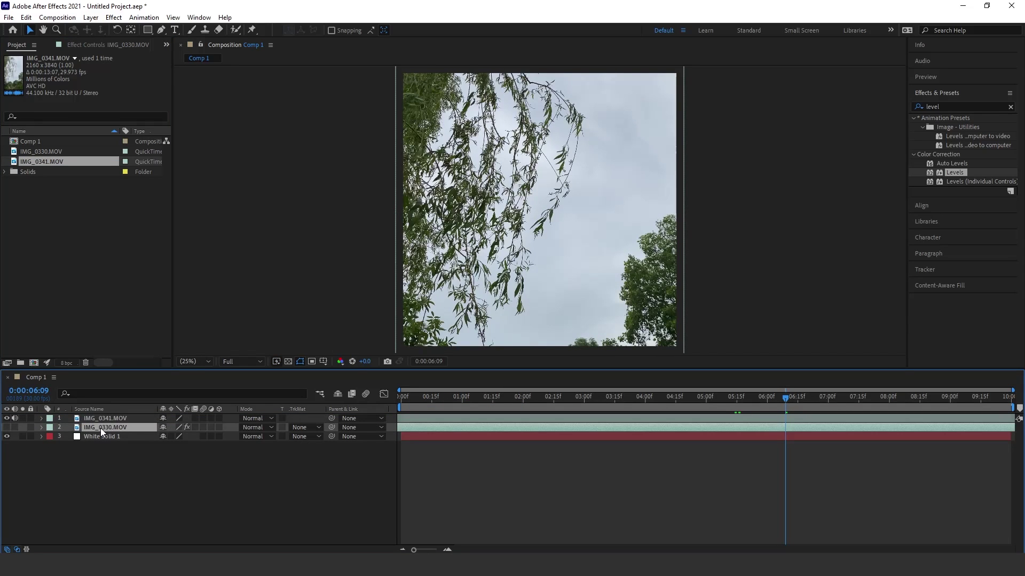
{"action": "left_click", "coordinate": [94, 46]}
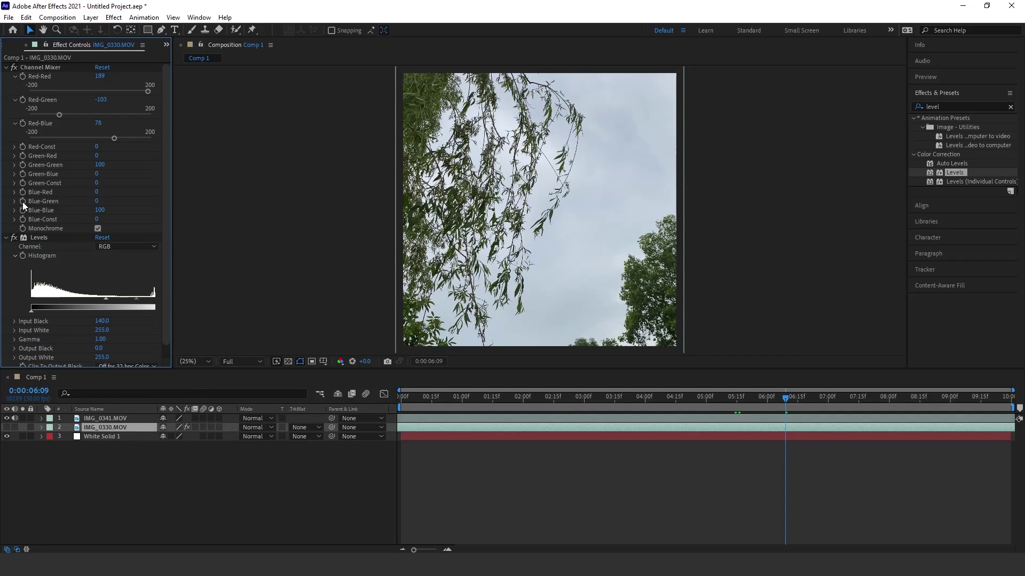
{"action": "left_click", "coordinate": [7, 238]}
{"action": "left_click", "coordinate": [5, 67]}
{"action": "left_click", "coordinate": [35, 68]}
{"action": "left_click", "coordinate": [35, 77], "text": "shift"}
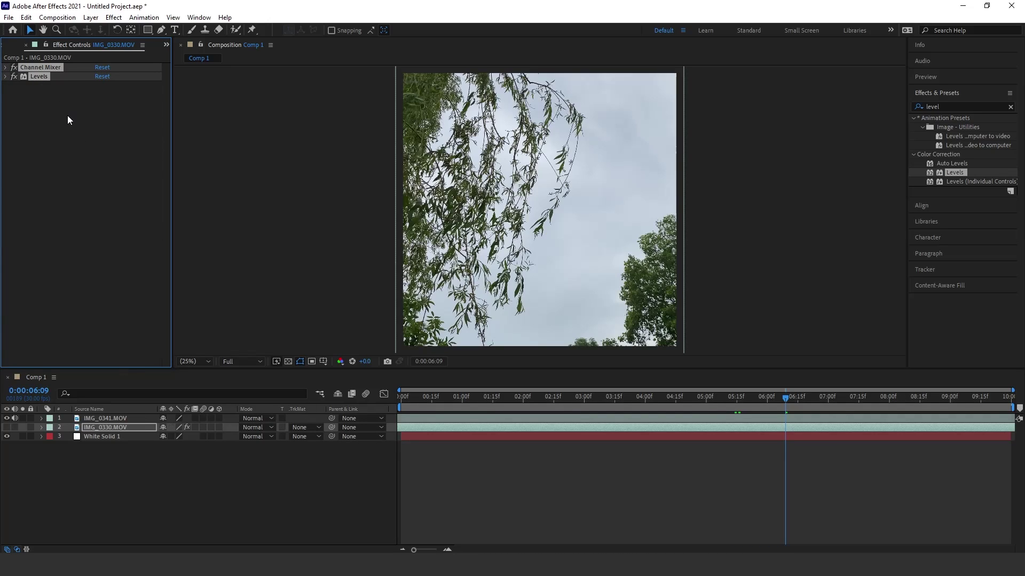
{"action": "left_click", "coordinate": [116, 418]}
{"action": "key", "text": "ctrl+v"}
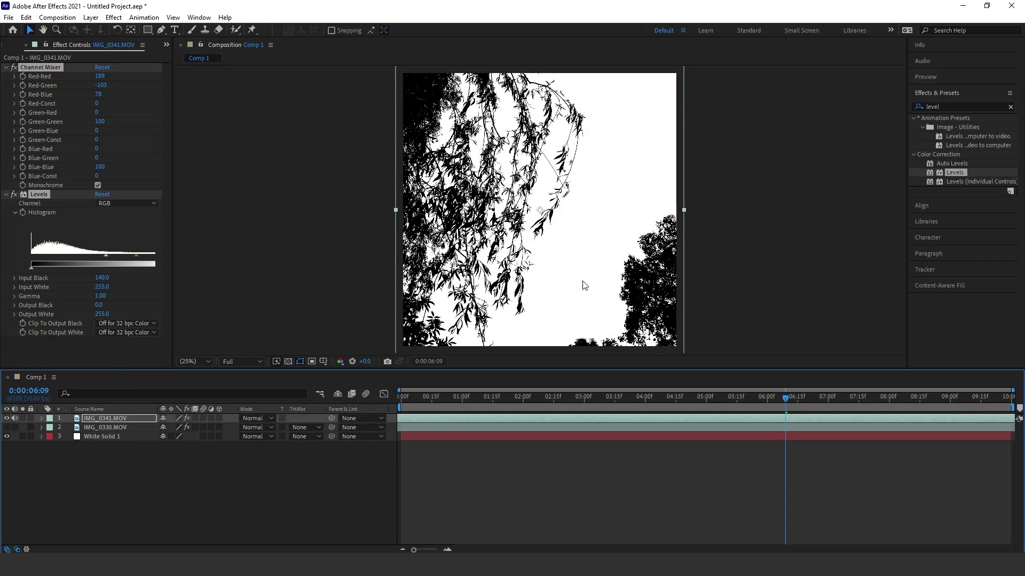
{"action": "left_click", "coordinate": [15, 418]}
{"action": "left_click", "coordinate": [739, 251]}
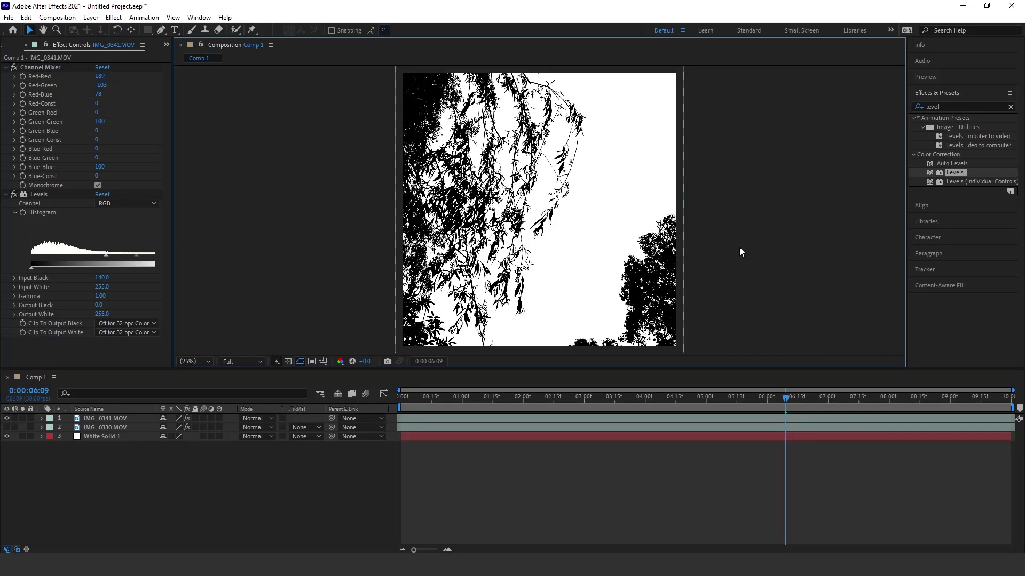
Draw a closed Pen tool mask on the IMG_0341.MOV layer around the hanging willow branches, leaving out the smaller tree at the lower right.
{"action": "left_click", "coordinate": [440, 418]}
{"action": "left_click", "coordinate": [161, 30]}
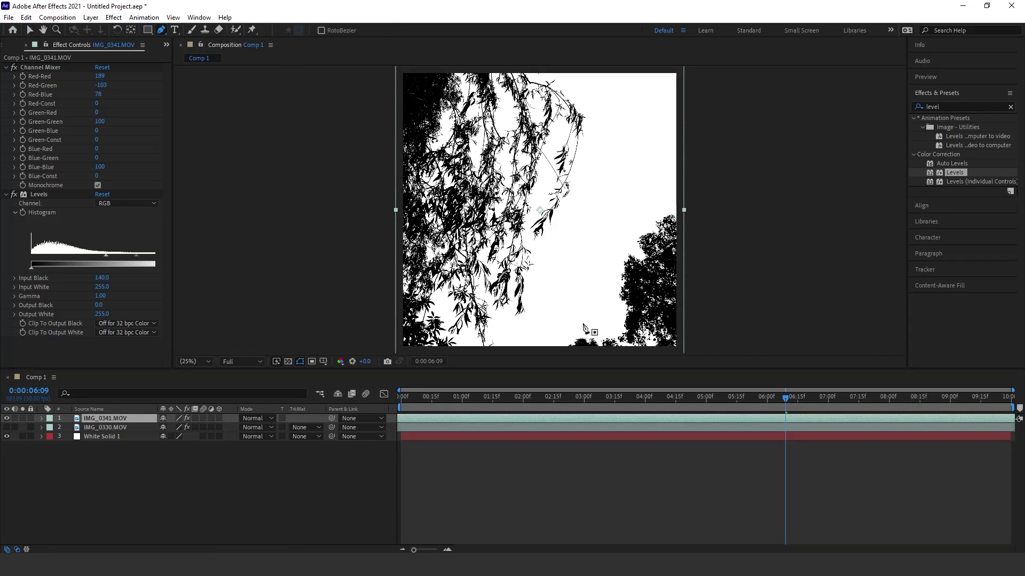
{"action": "key", "text": "comma"}
{"action": "key", "text": "period"}
{"action": "left_click_drag", "start_coordinate": [544, 275], "coordinate": [563, 218]}
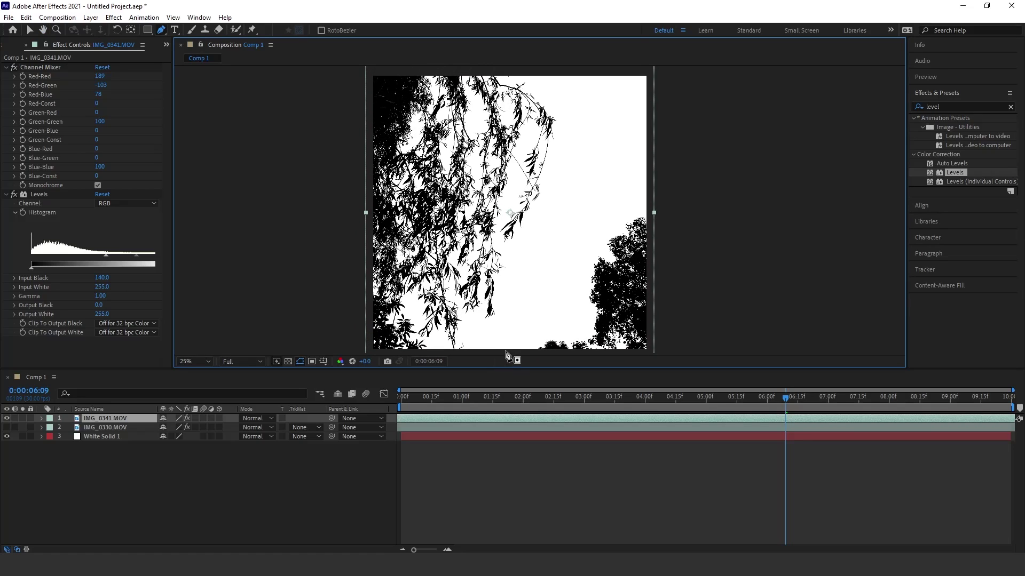
{"action": "left_click", "coordinate": [505, 350]}
{"action": "left_click", "coordinate": [528, 271]}
{"action": "left_click", "coordinate": [563, 187]}
{"action": "left_click", "coordinate": [589, 148]}
{"action": "left_click", "coordinate": [566, 76]}
{"action": "left_click", "coordinate": [539, 67]}
{"action": "left_click", "coordinate": [369, 70]}
{"action": "left_click", "coordinate": [349, 175]}
{"action": "left_click", "coordinate": [340, 308]}
{"action": "left_click", "coordinate": [348, 346]}
{"action": "left_click", "coordinate": [366, 352]}
{"action": "left_click", "coordinate": [504, 351]}
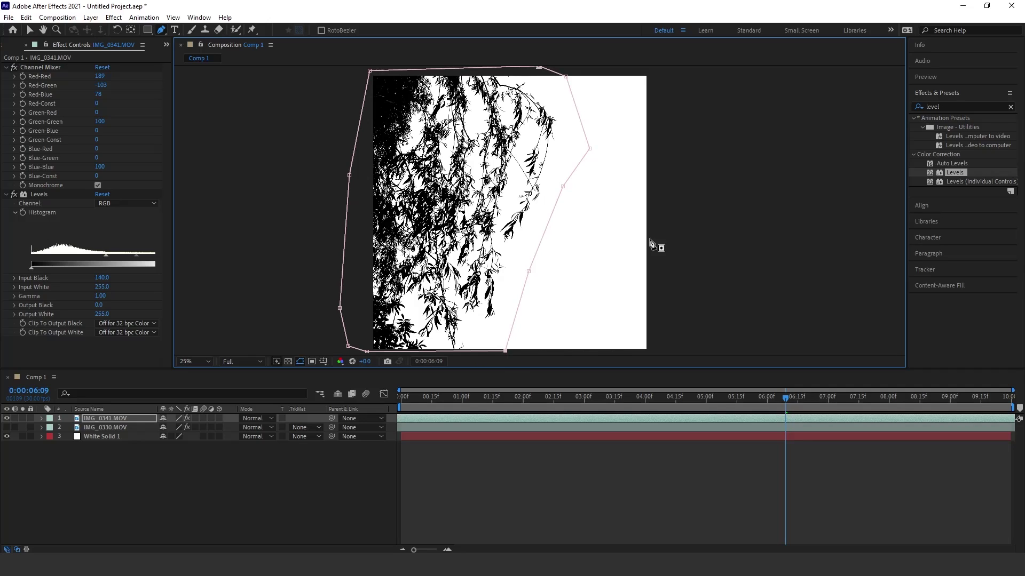
Try inverting the mask on the IMG_0341.MOV layer, switch the inversion back off and deselect the layer.
{"action": "left_click", "coordinate": [41, 418]}
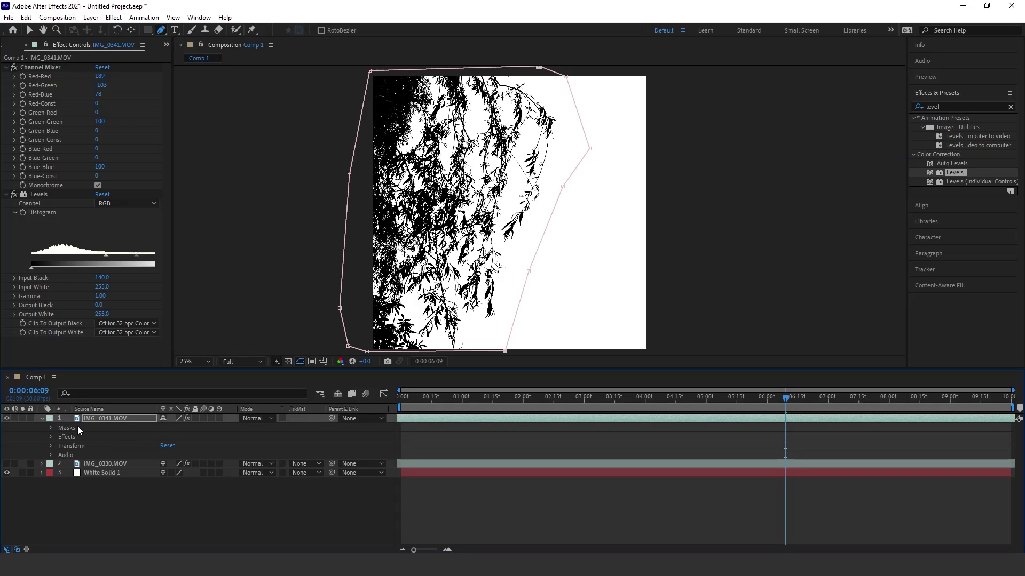
{"action": "left_click", "coordinate": [50, 428]}
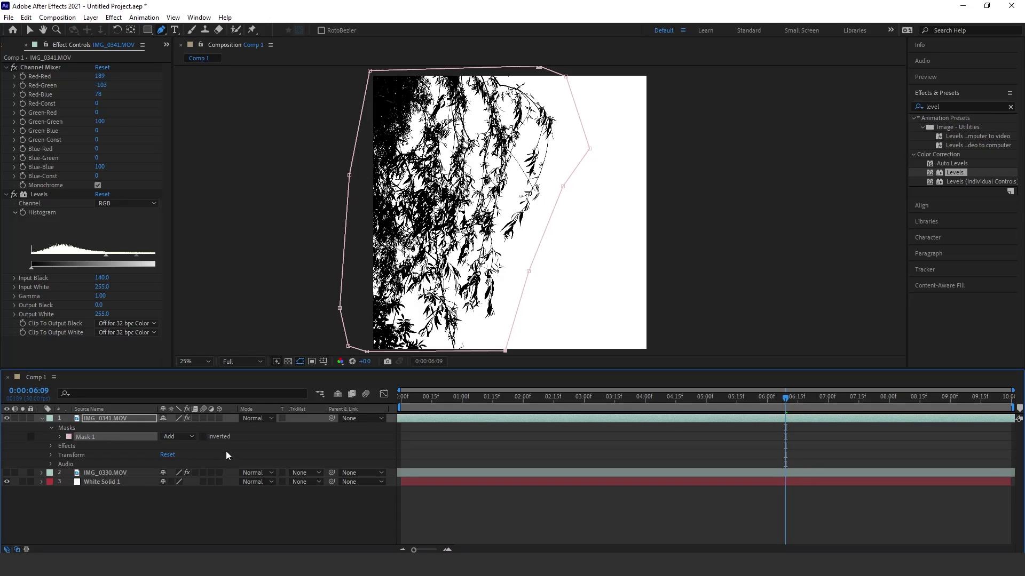
{"action": "left_click", "coordinate": [203, 436]}
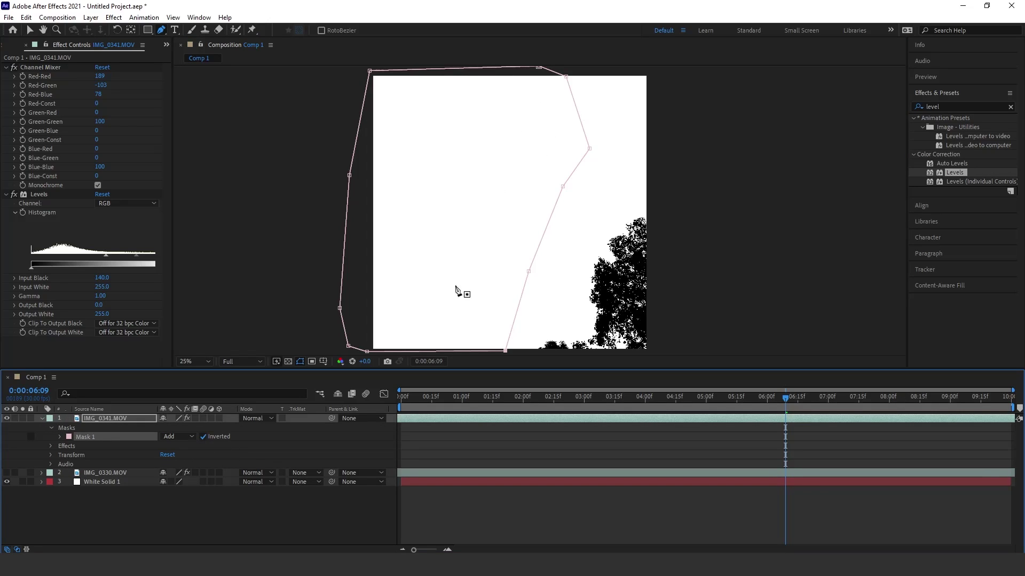
{"action": "left_click", "coordinate": [204, 436]}
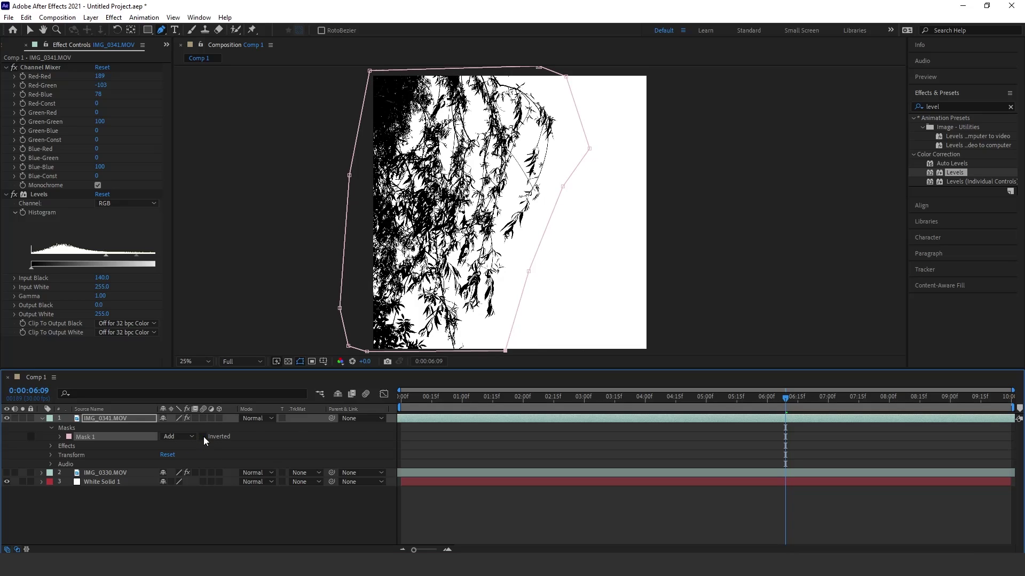
{"action": "left_click", "coordinate": [31, 31]}
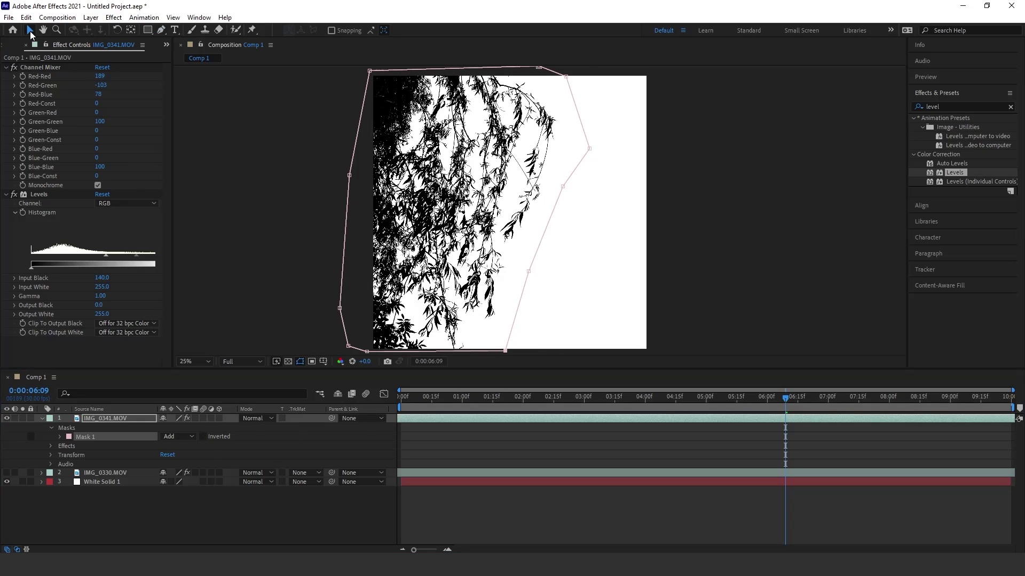
{"action": "left_click", "coordinate": [291, 142]}
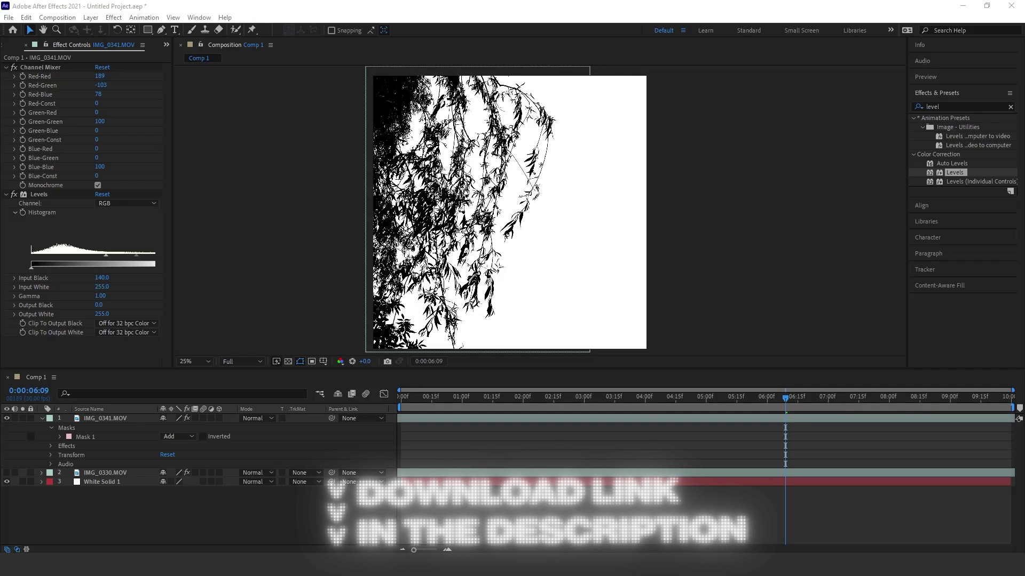
Add Window 4.jpg as the top layer of Comp 1 and set its blending mode to Multiply.
{"action": "left_click_drag", "start_coordinate": [1, 209], "coordinate": [439, 228]}
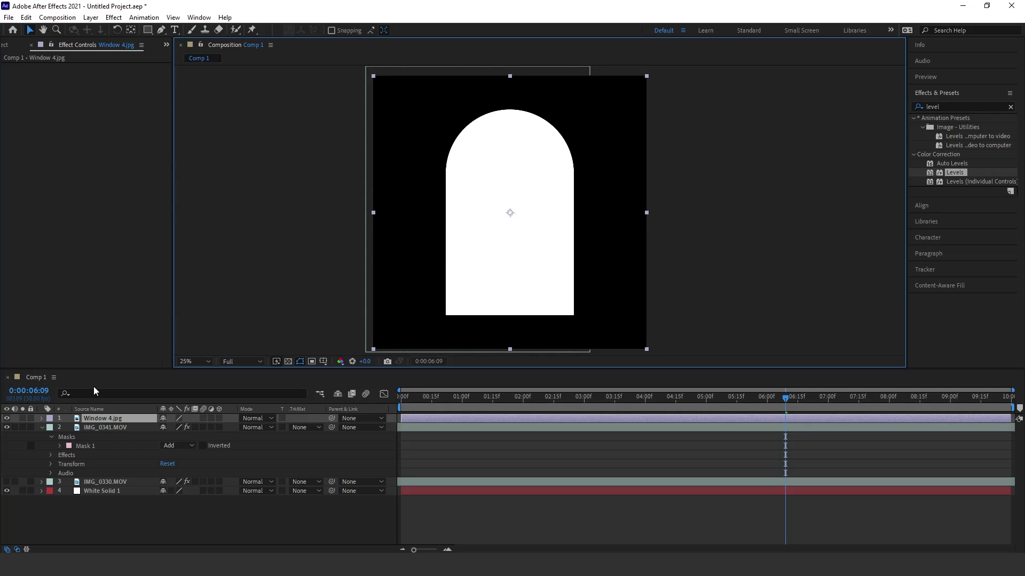
{"action": "left_click", "coordinate": [42, 428]}
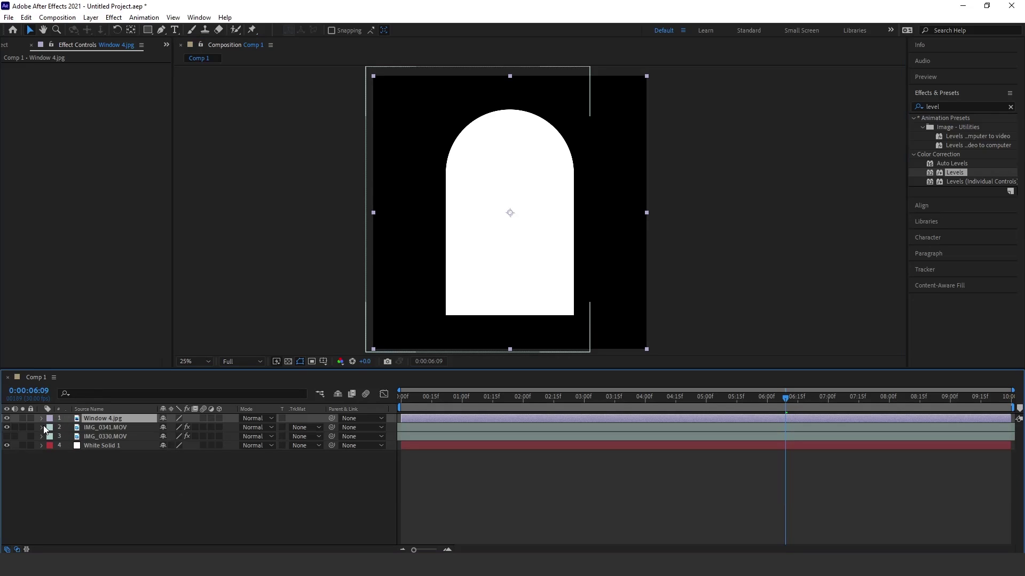
{"action": "right_click", "coordinate": [108, 418]}
{"action": "mouse_move", "coordinate": [171, 242]}
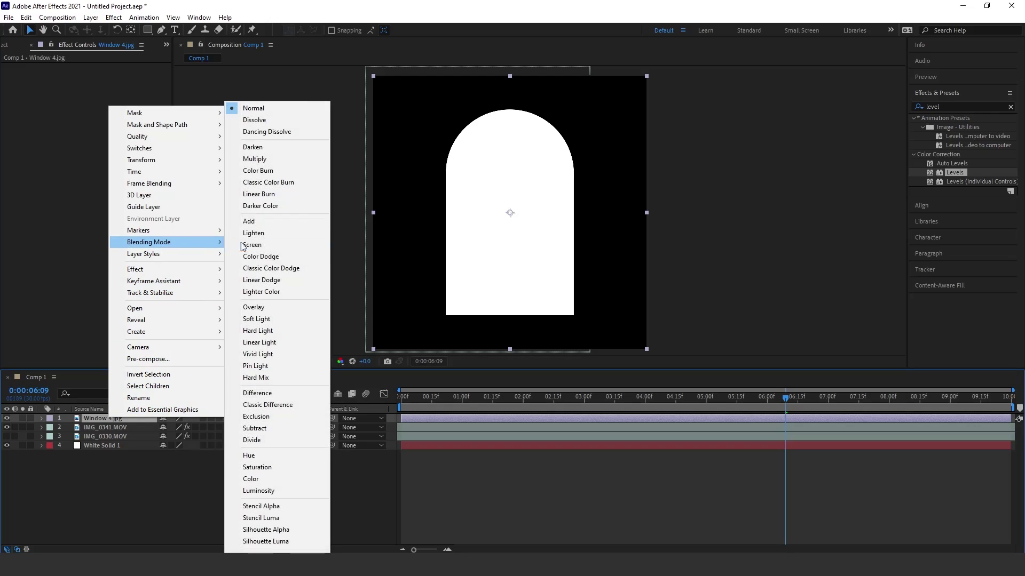
{"action": "left_click", "coordinate": [274, 158]}
Play the composition from the start to check the moving branches inside the window shape, and stop partway through.
{"action": "key", "text": "Home"}
{"action": "key", "text": "space"}
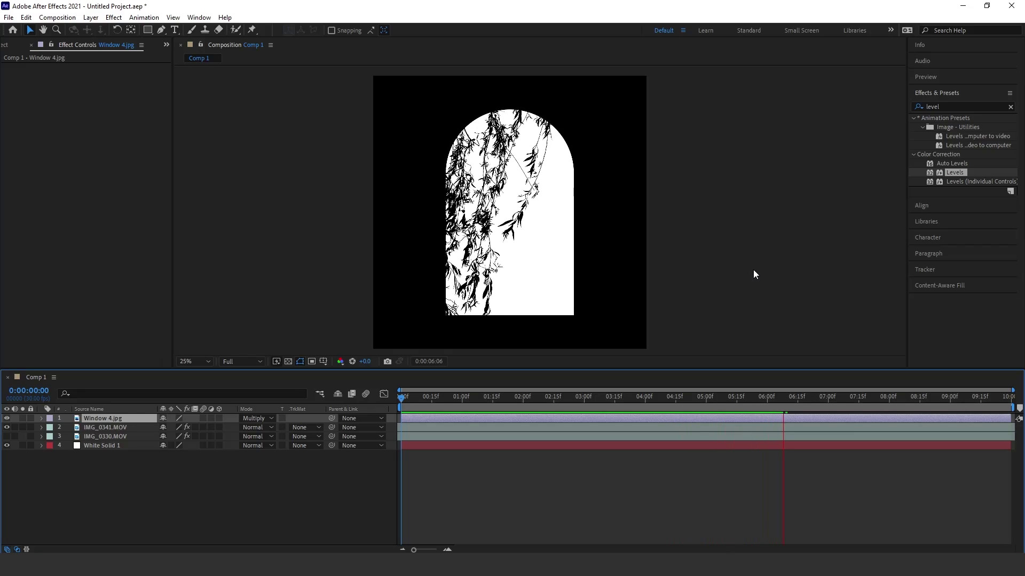
{"action": "key", "text": "space"}
{"action": "key", "text": "space"}
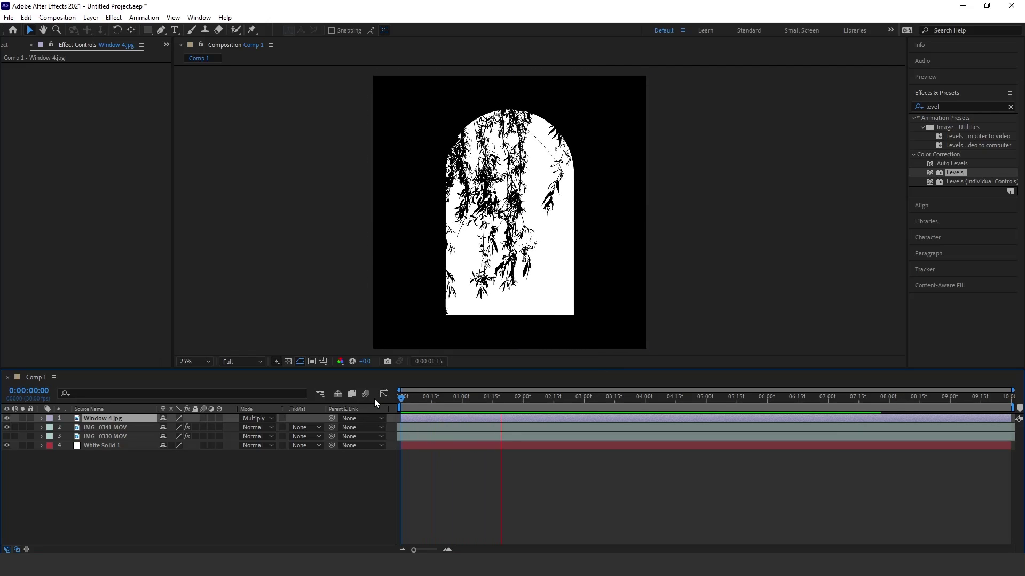
{"action": "key", "text": "space"}
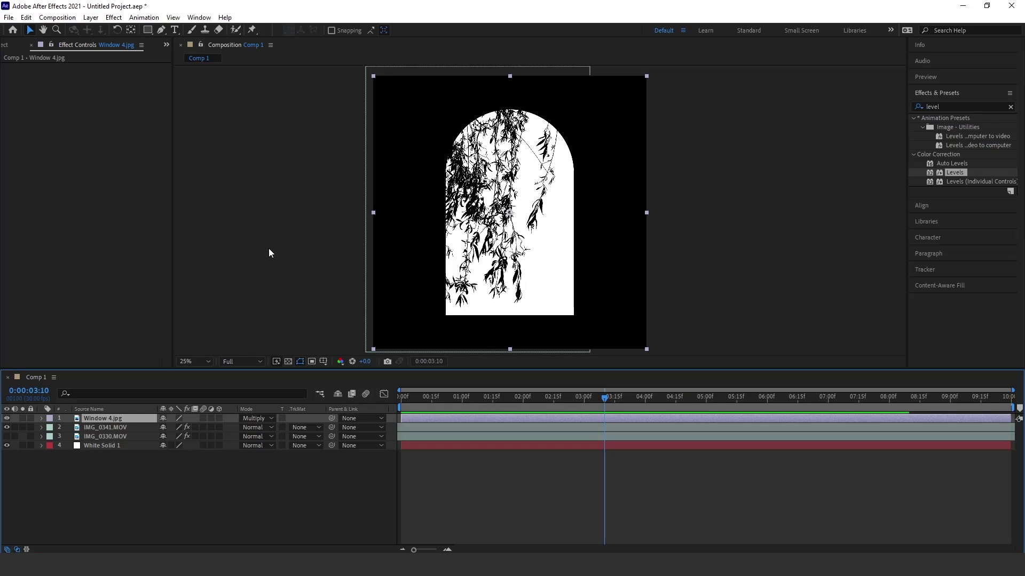
Send Comp 1 to the Adobe Media Encoder queue and open the output format choices for the queued item.
{"action": "left_click", "coordinate": [26, 17]}
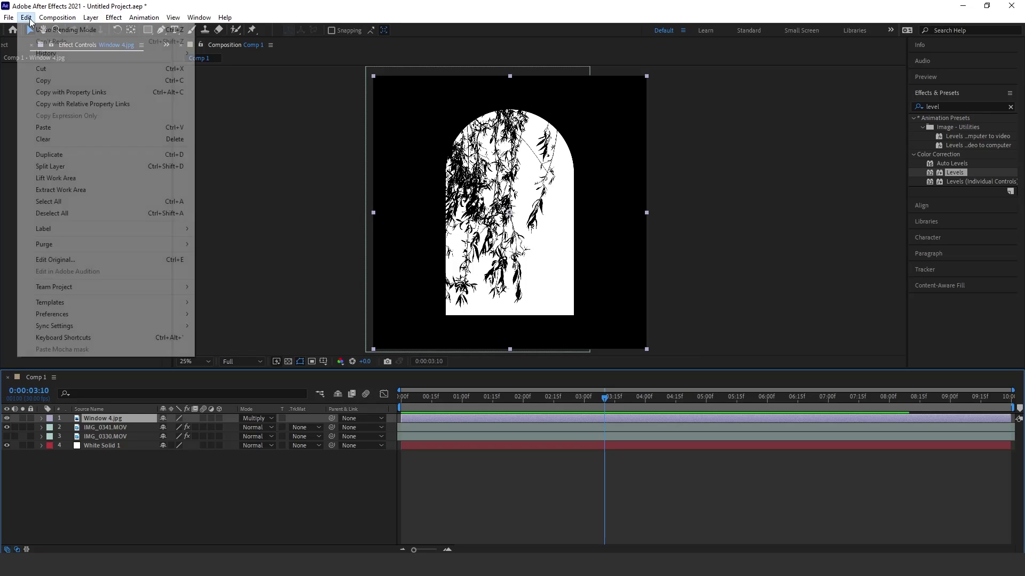
{"action": "mouse_move", "coordinate": [13, 20]}
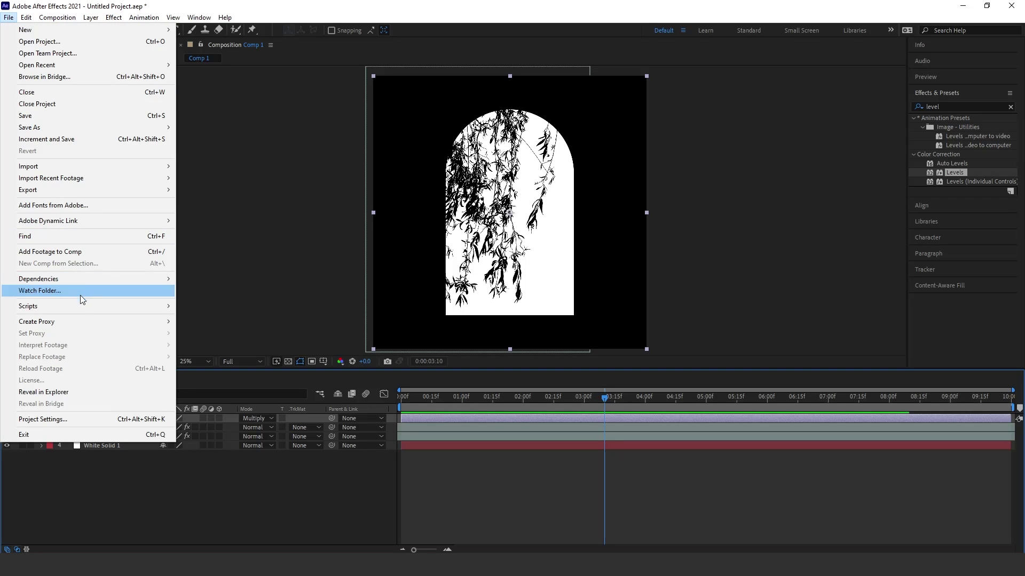
{"action": "mouse_move", "coordinate": [75, 189]}
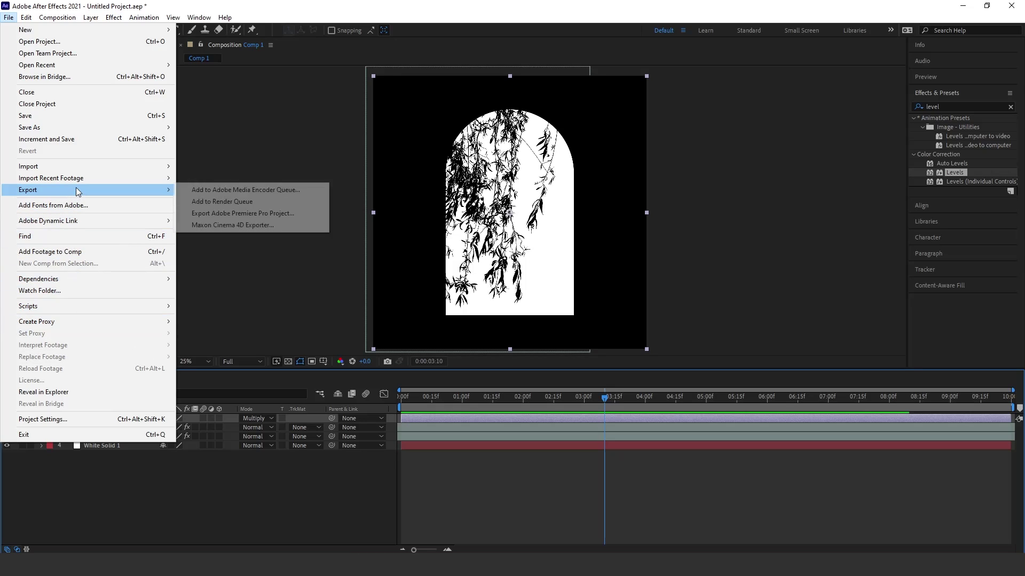
{"action": "left_click", "coordinate": [255, 191]}
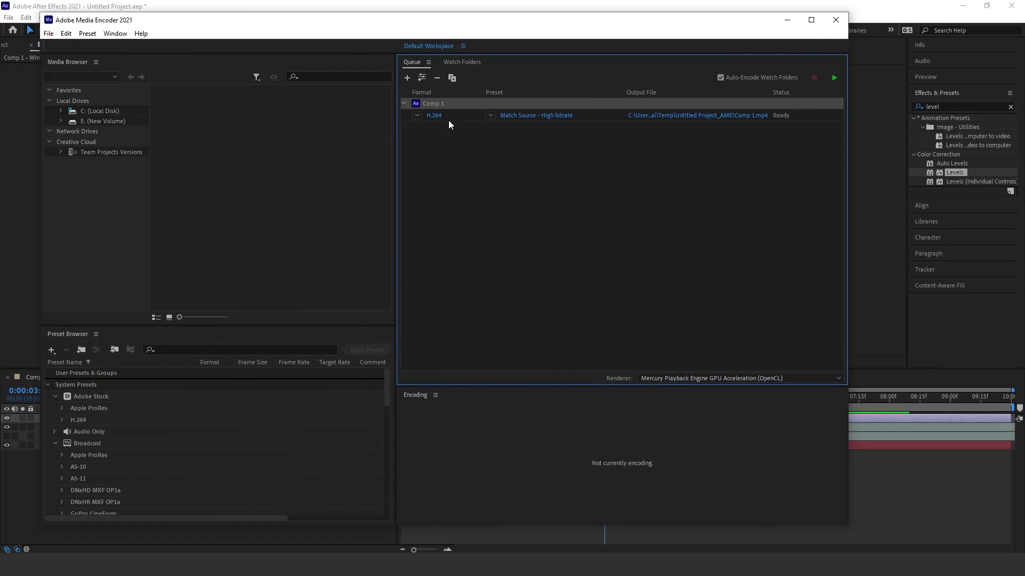
{"action": "left_click", "coordinate": [418, 115]}
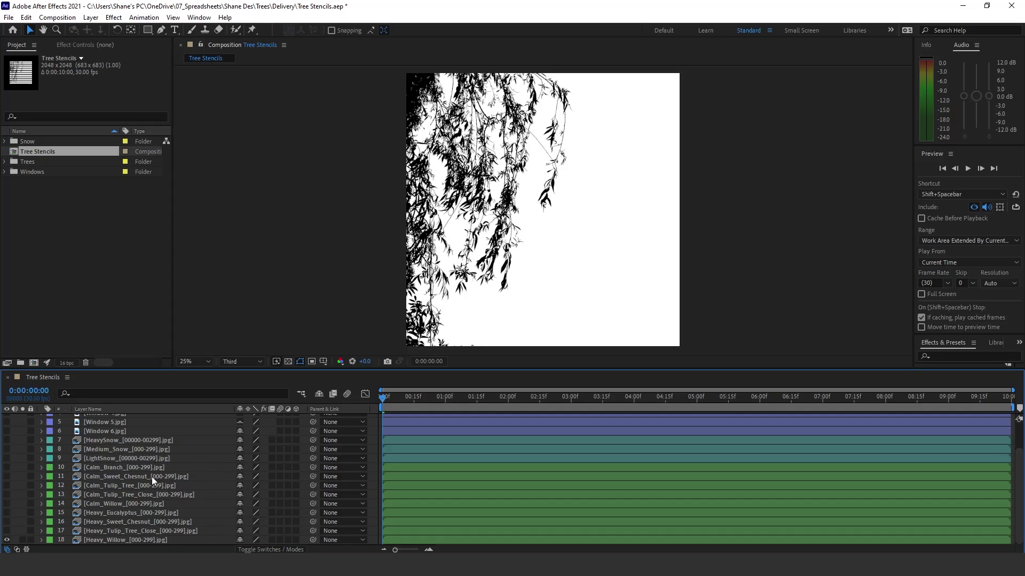
Preview the prepared stencil layers in the Tree Stencils composition by toggling their visibility.
{"action": "left_click", "coordinate": [7, 449]}
{"action": "left_click", "coordinate": [7, 450]}
{"action": "left_click", "coordinate": [7, 449]}
{"action": "left_click", "coordinate": [7, 450]}
{"action": "left_click", "coordinate": [7, 450]}
{"action": "left_click", "coordinate": [8, 450]}
{"action": "scroll", "coordinate": [9, 451], "scroll_direction": "up", "scroll_amount": 2}
{"action": "left_click", "coordinate": [8, 451]}
{"action": "left_click", "coordinate": [7, 451]}
{"action": "left_click", "coordinate": [7, 446]}
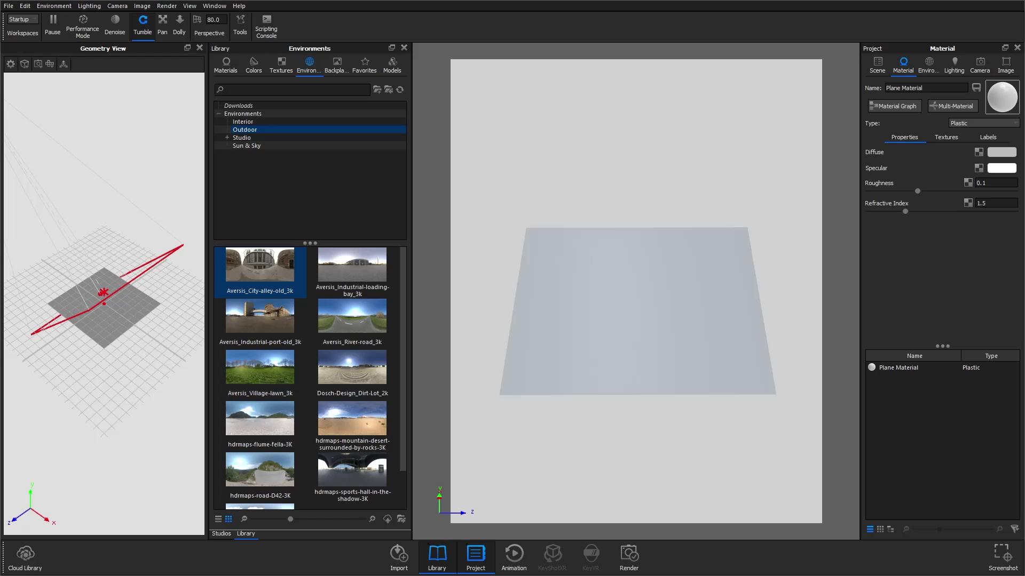
In KeyShot, add a new plane to the scene and raise it above the large ground plane.
{"action": "left_click_drag", "start_coordinate": [761, 221], "coordinate": [647, 252]}
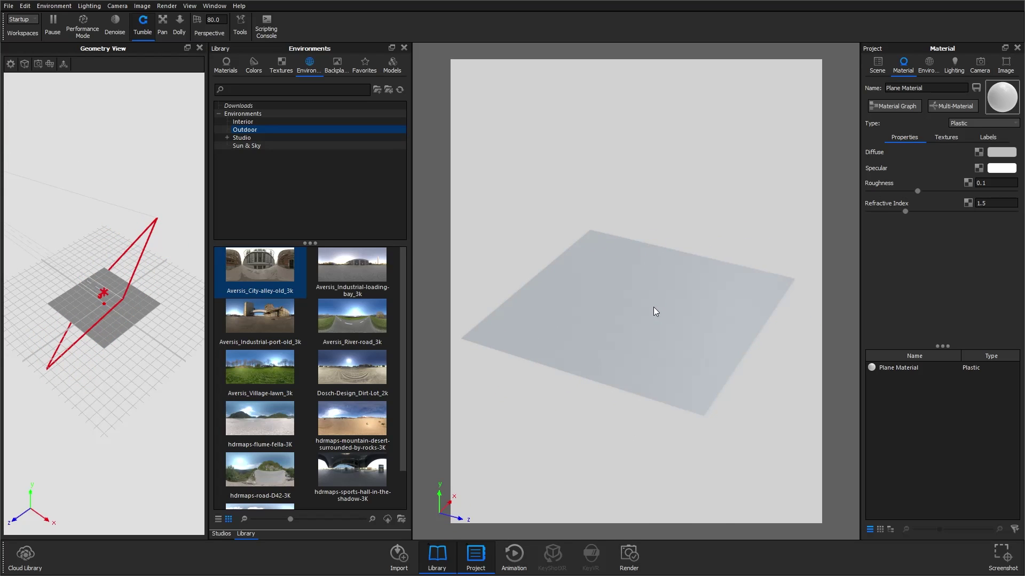
{"action": "left_click_drag", "start_coordinate": [594, 321], "coordinate": [641, 288]}
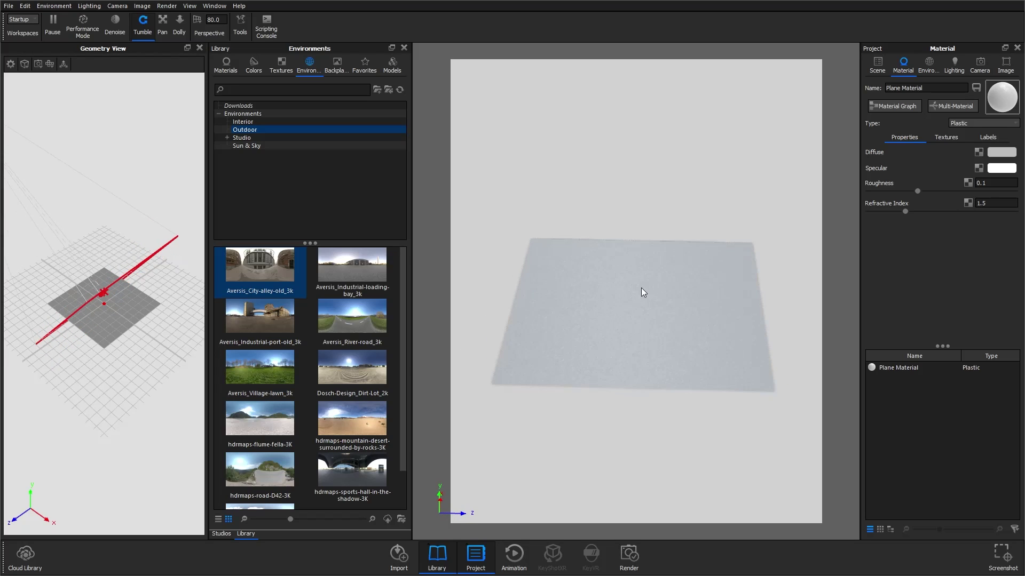
{"action": "left_click", "coordinate": [26, 6]}
{"action": "mouse_move", "coordinate": [45, 47]}
{"action": "left_click", "coordinate": [163, 116]}
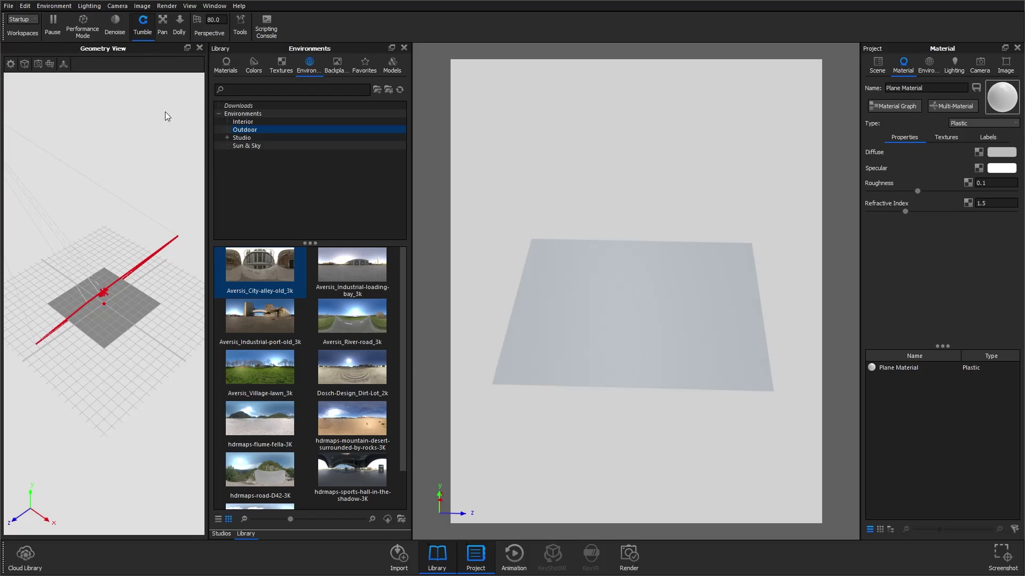
{"action": "left_click_drag", "start_coordinate": [623, 251], "coordinate": [646, 114]}
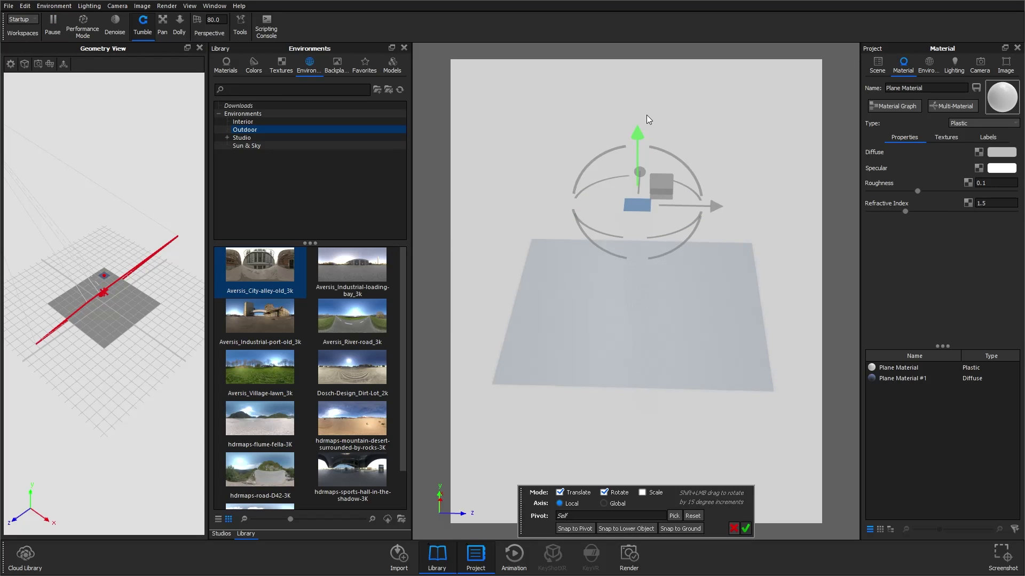
{"action": "left_click", "coordinate": [745, 529]}
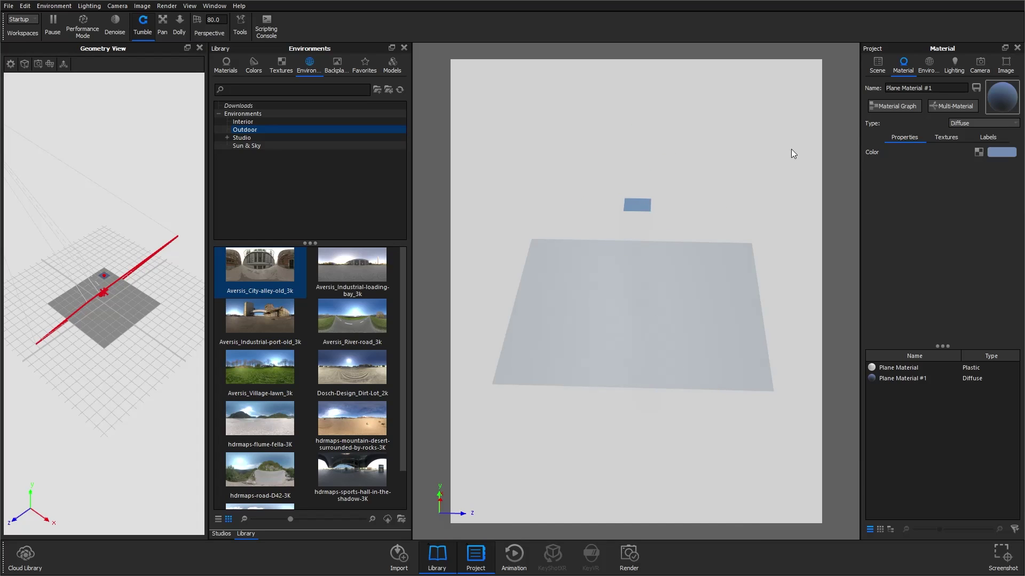
Change the small raised plane's material type to Spotlight and set its power to 10000000 lumen.
{"action": "left_click", "coordinate": [963, 124]}
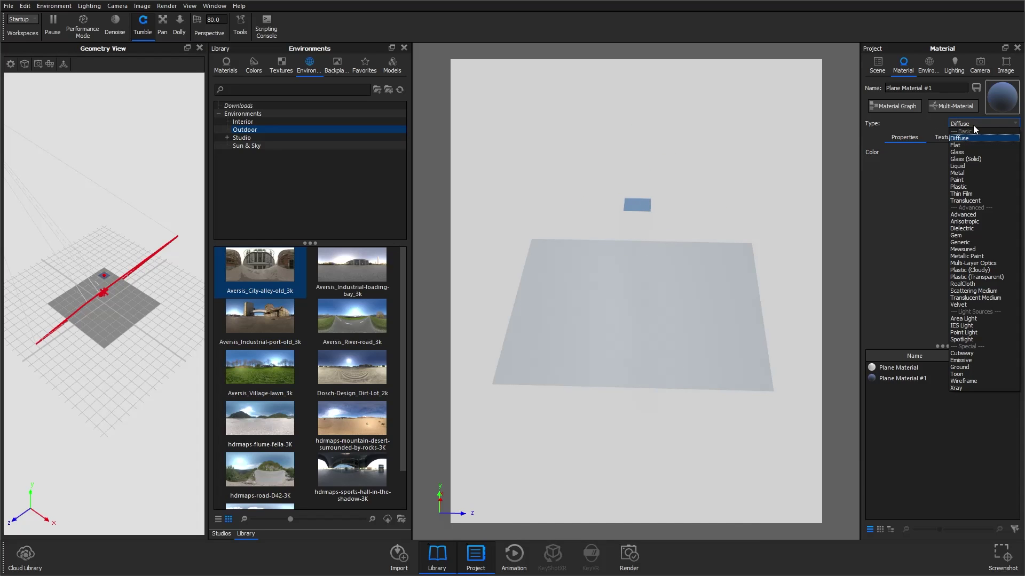
{"action": "left_click", "coordinate": [967, 339]}
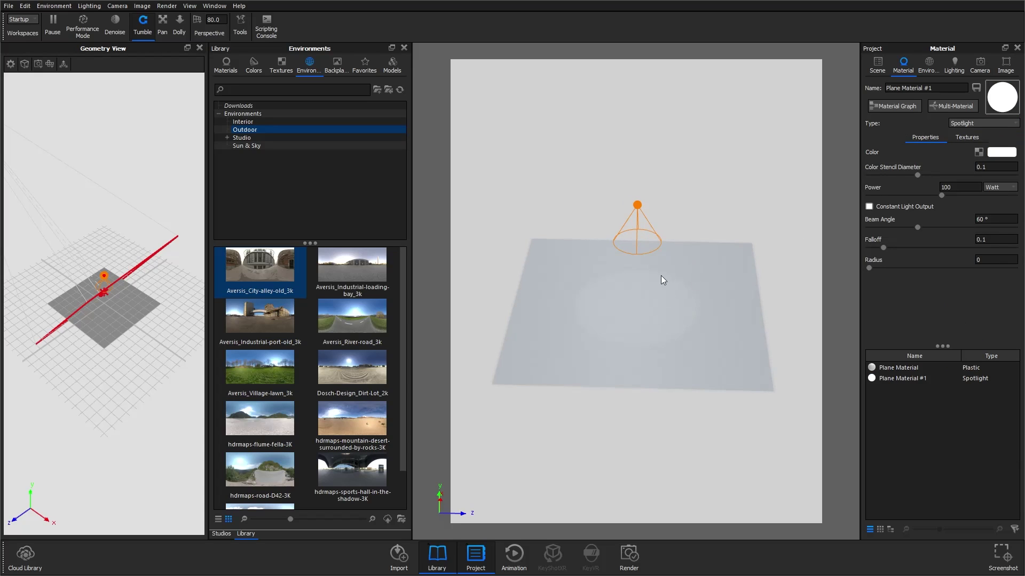
{"action": "scroll", "coordinate": [659, 316], "scroll_direction": "up", "scroll_amount": 5}
{"action": "left_click", "coordinate": [994, 188]}
{"action": "left_click", "coordinate": [997, 204]}
{"action": "left_click", "coordinate": [968, 187]}
{"action": "type", "text": "00000"}
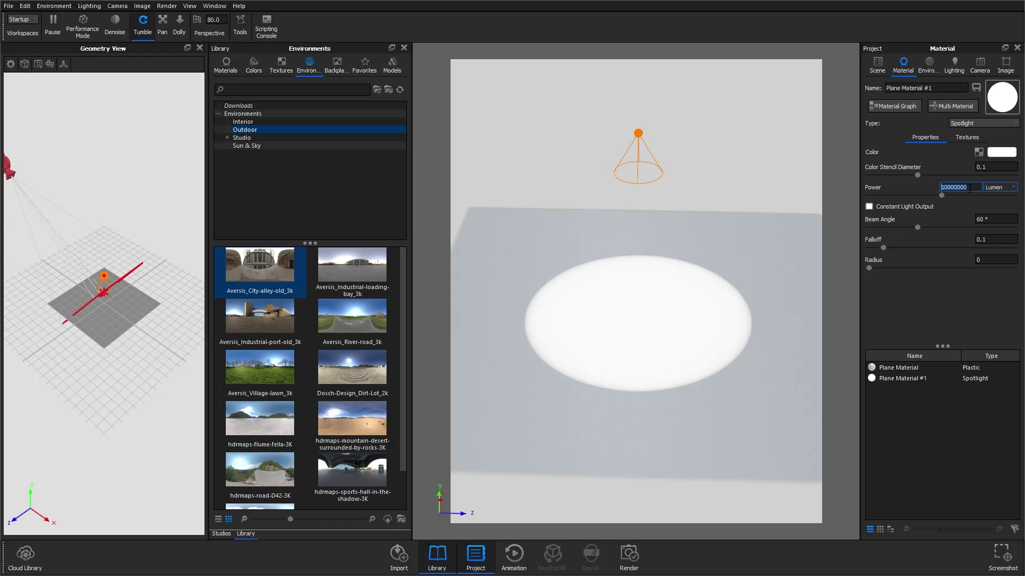
Open the spotlight material's node graph, add a Video Map texture node above the Spotlight node and show its properties.
{"action": "left_click", "coordinate": [907, 106]}
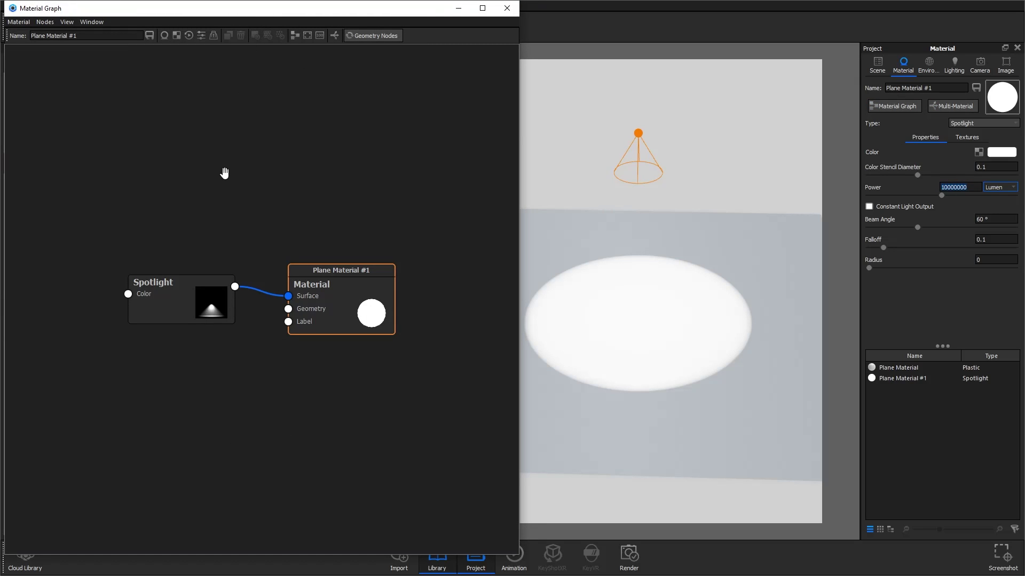
{"action": "right_click", "coordinate": [151, 199]}
{"action": "mouse_move", "coordinate": [184, 229]}
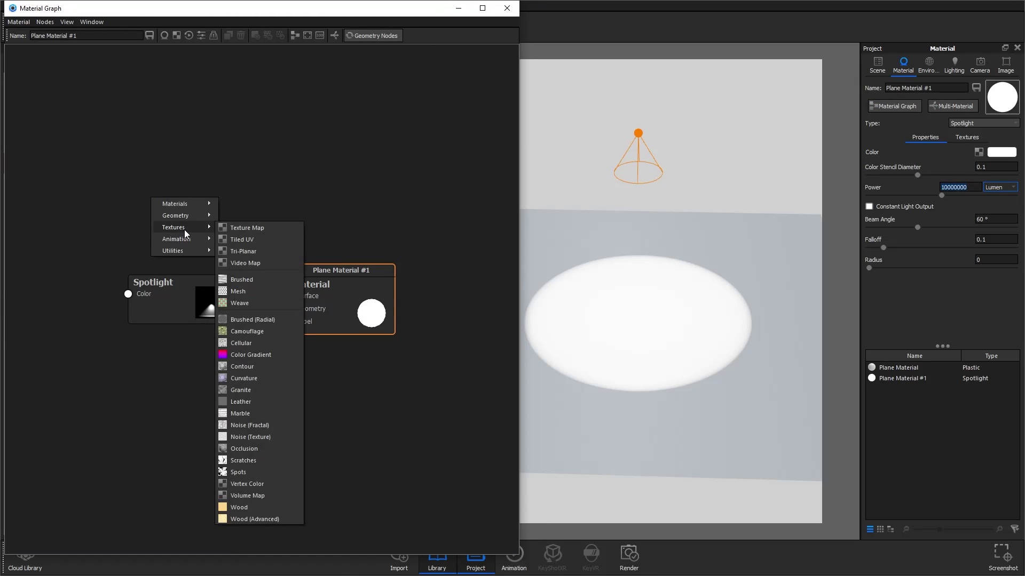
{"action": "left_click", "coordinate": [245, 264]}
{"action": "left_click_drag", "start_coordinate": [195, 224], "coordinate": [184, 217]}
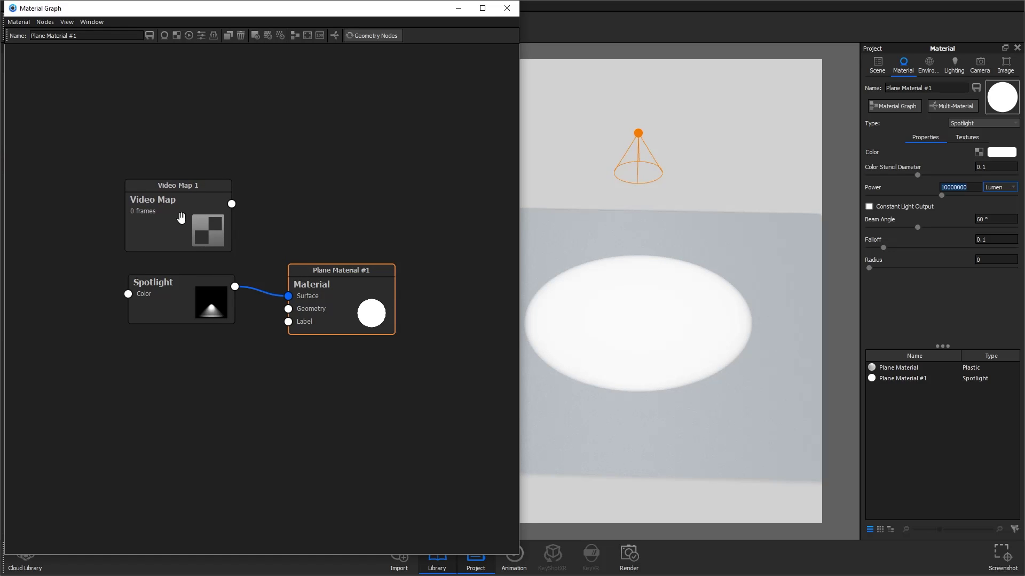
{"action": "double_click", "coordinate": [182, 218]}
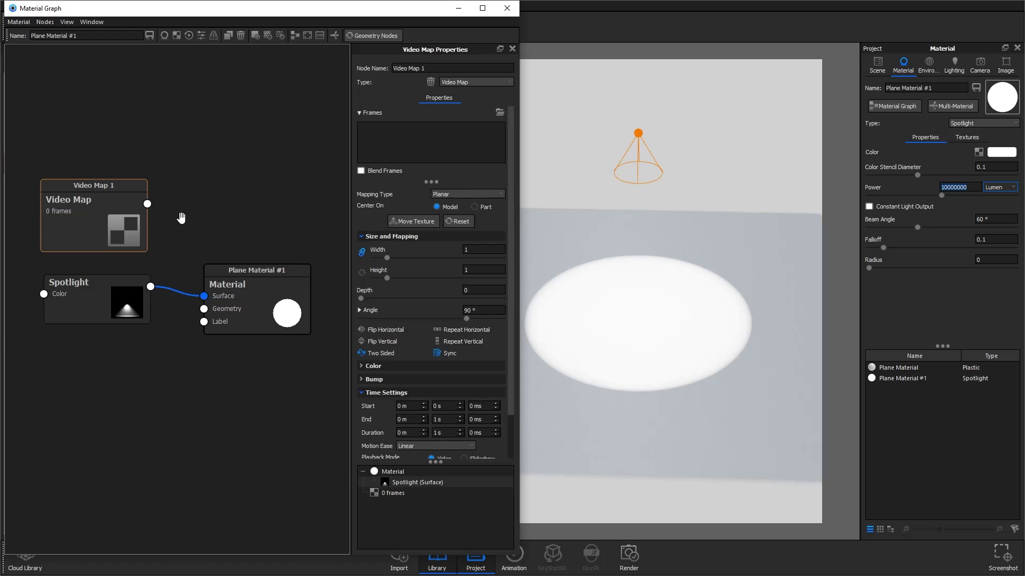
Load all the Heavy_Eucalyptus JPG frames into the video map and connect it to the Spotlight node's Color input.
{"action": "left_click", "coordinate": [499, 113]}
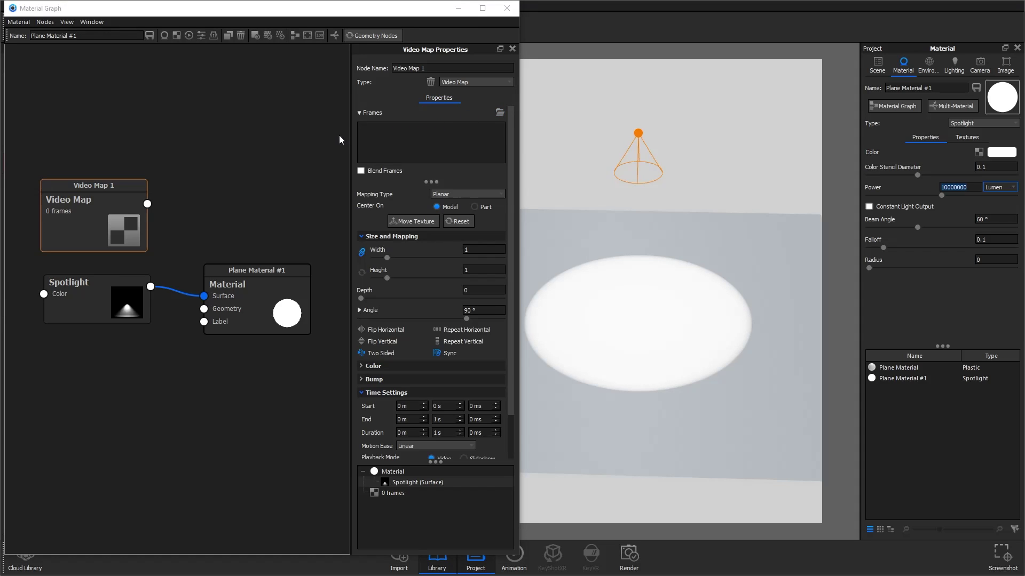
{"action": "left_click", "coordinate": [151, 102]}
{"action": "key", "text": "ctrl+a"}
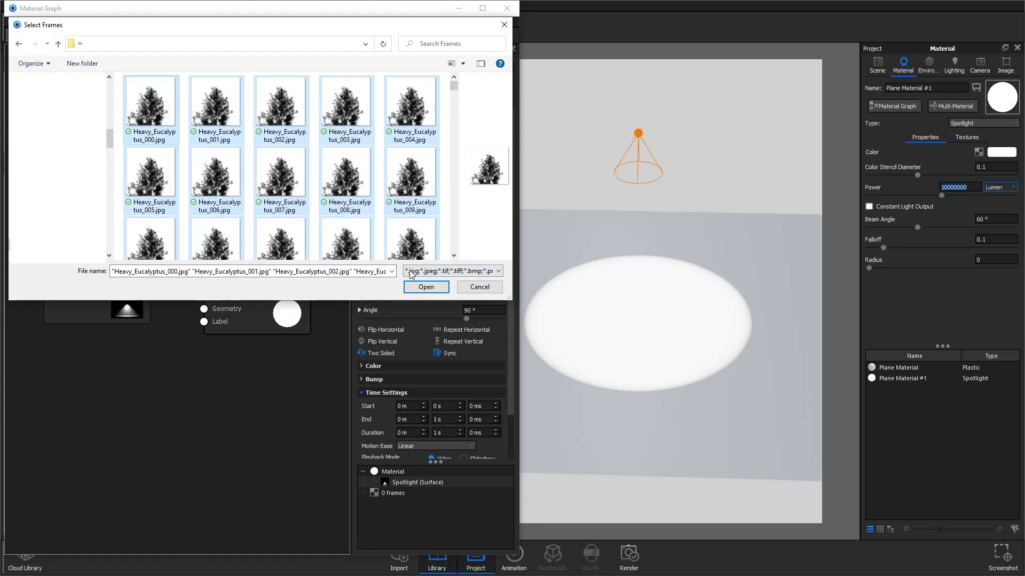
{"action": "left_click", "coordinate": [425, 287]}
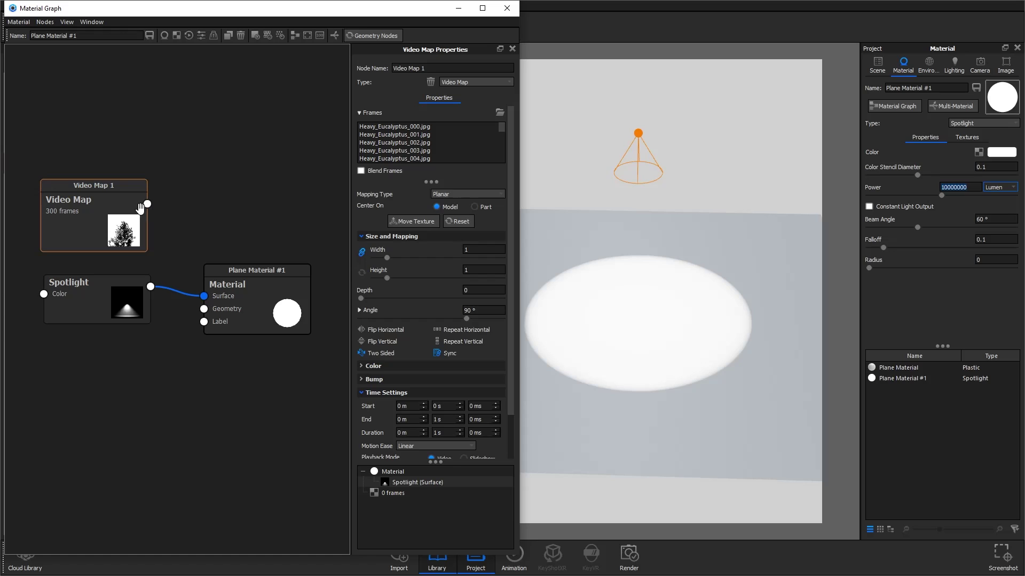
{"action": "left_click_drag", "start_coordinate": [147, 204], "coordinate": [44, 294]}
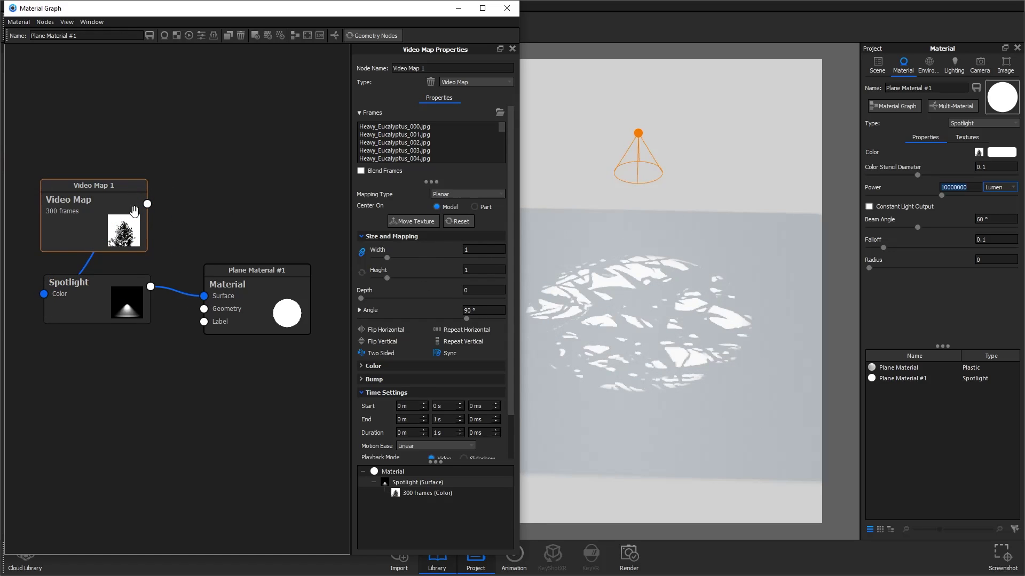
Set the video map's width and height to 0.05 and its angle to 0°.
{"action": "left_click", "coordinate": [483, 250]}
{"action": "type", "text": "0.05"}
{"action": "key", "text": "Return"}
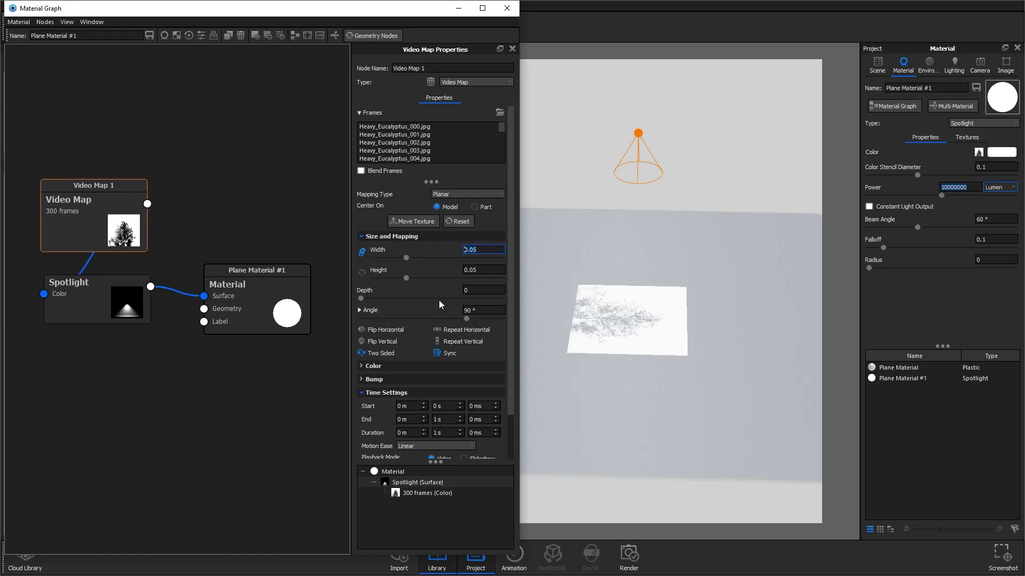
{"action": "left_click_drag", "start_coordinate": [479, 319], "coordinate": [442, 318]}
{"action": "left_click_drag", "start_coordinate": [729, 247], "coordinate": [727, 291]}
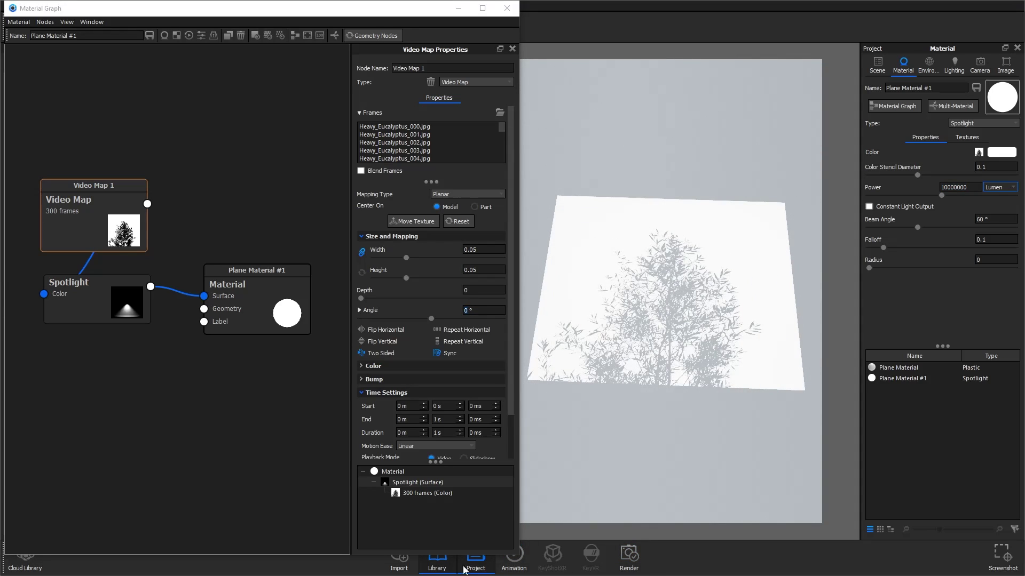
Show the animation timeline and set the video map's duration to 10 s.
{"action": "left_click", "coordinate": [509, 569]}
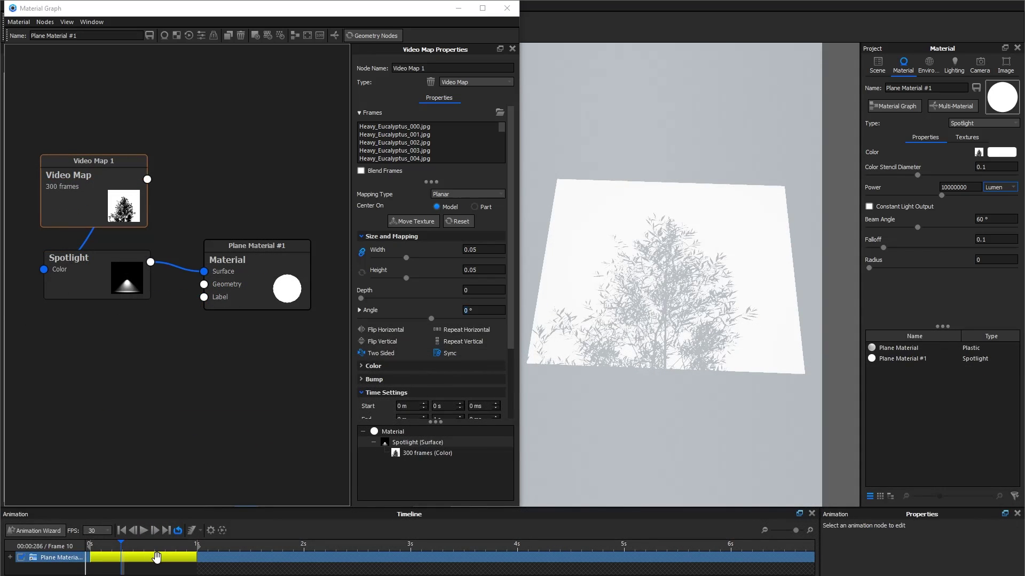
{"action": "scroll", "coordinate": [420, 364], "scroll_direction": "down", "scroll_amount": 2}
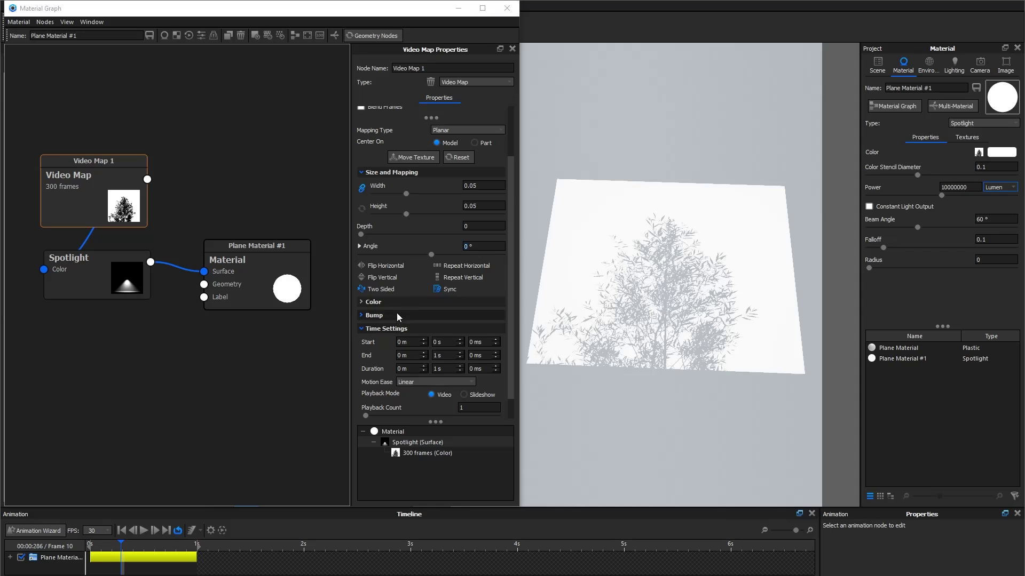
{"action": "left_click", "coordinate": [452, 367]}
{"action": "type", "text": "0"}
{"action": "key", "text": "Return"}
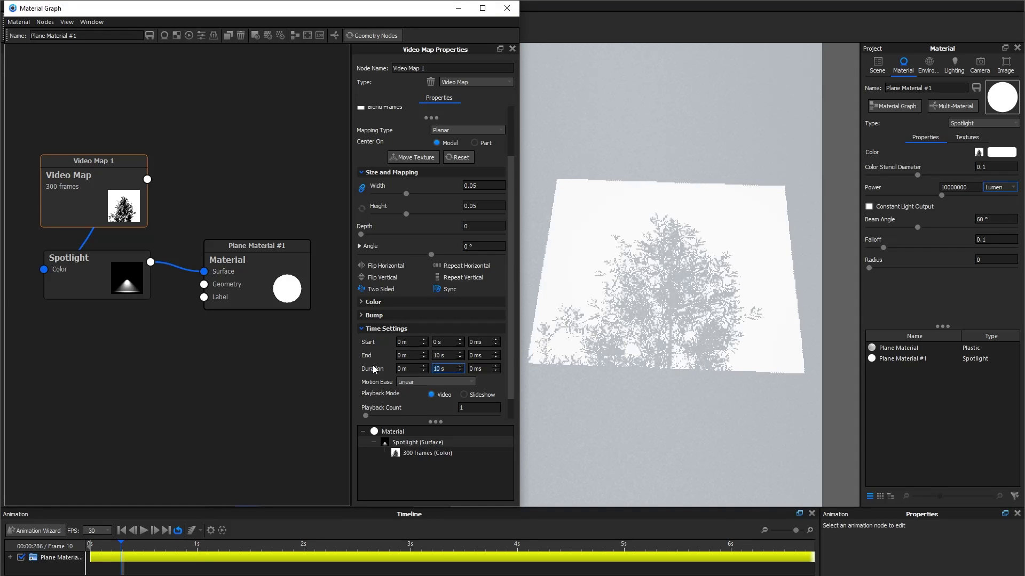
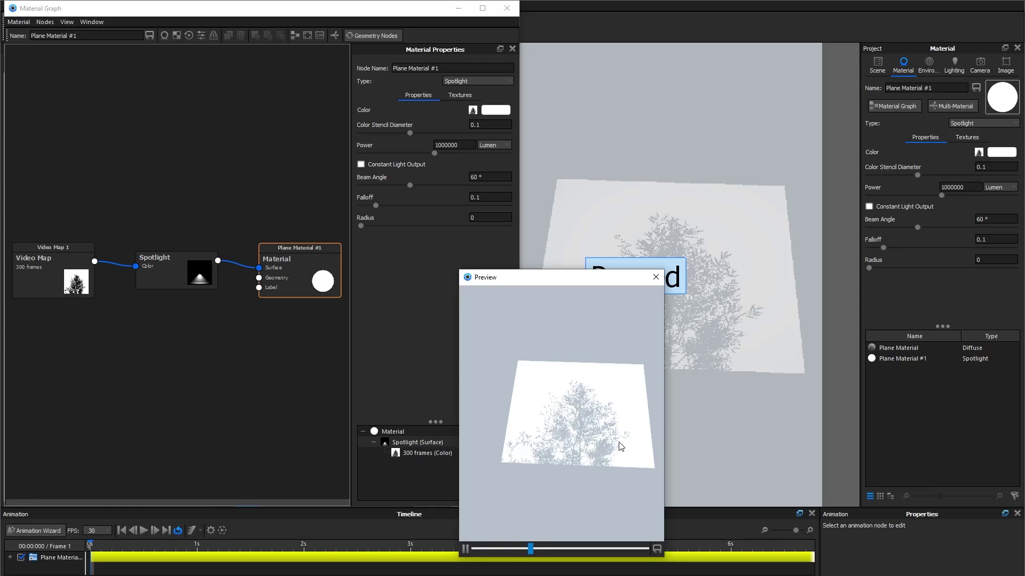
Stop and close the animation preview, put the material graph away and resume the paused real-time rendering.
{"action": "left_click", "coordinate": [466, 548]}
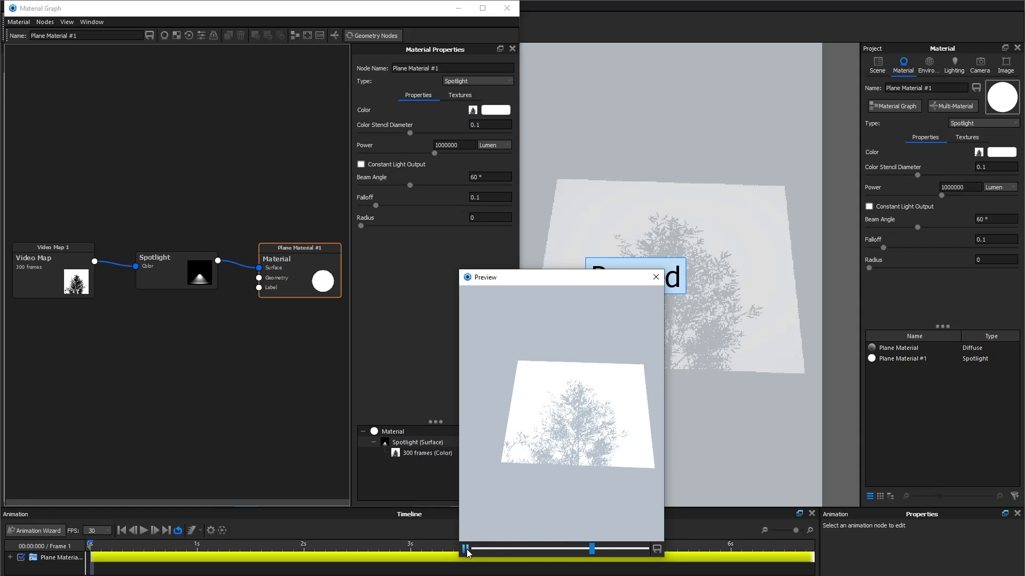
{"action": "left_click", "coordinate": [655, 277]}
{"action": "left_click", "coordinate": [579, 436]}
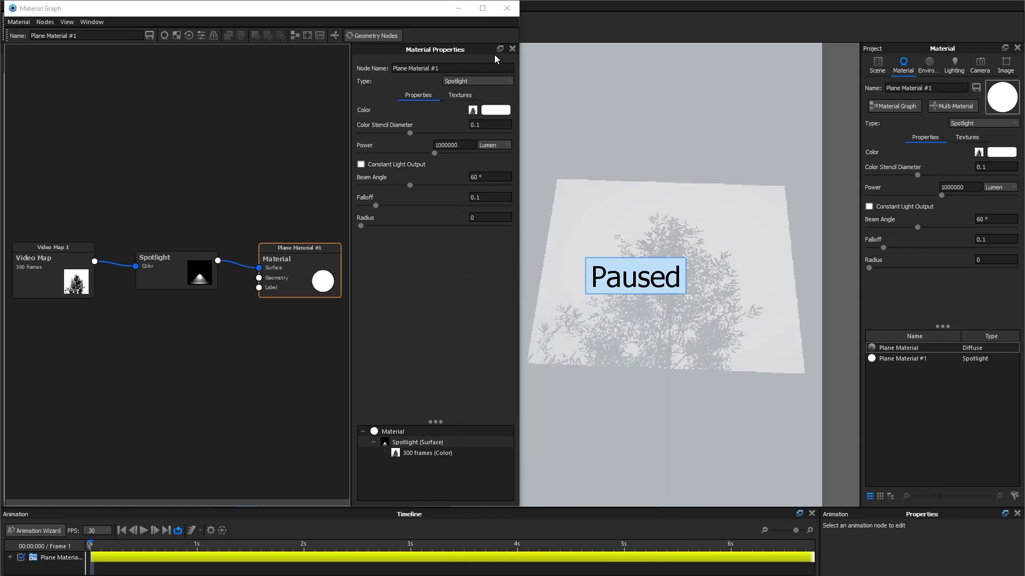
{"action": "left_click", "coordinate": [458, 8]}
{"action": "left_click", "coordinate": [52, 22]}
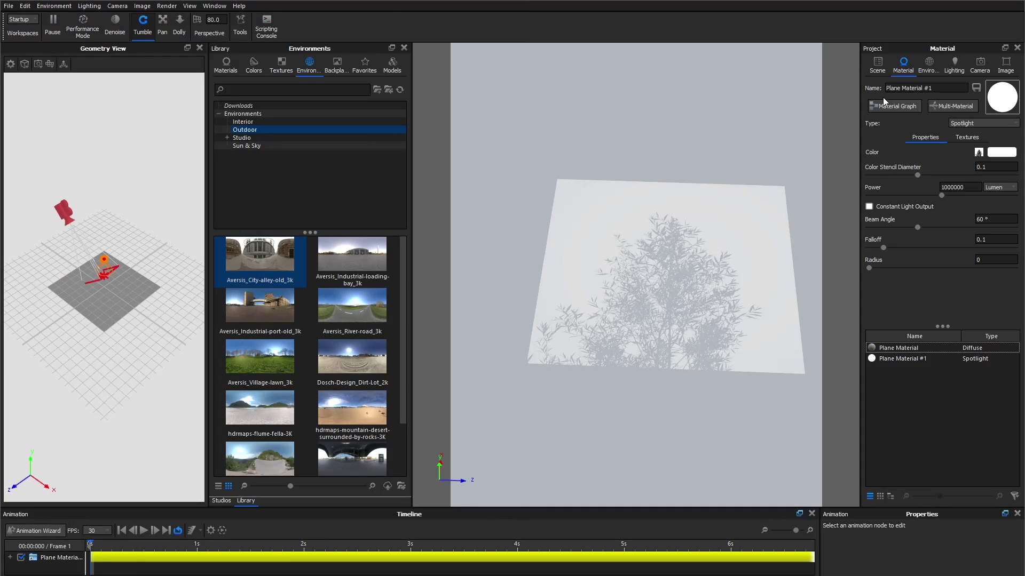
Reopen the spotlight's material graph and set the video map's background blend color to white.
{"action": "left_click", "coordinate": [892, 105]}
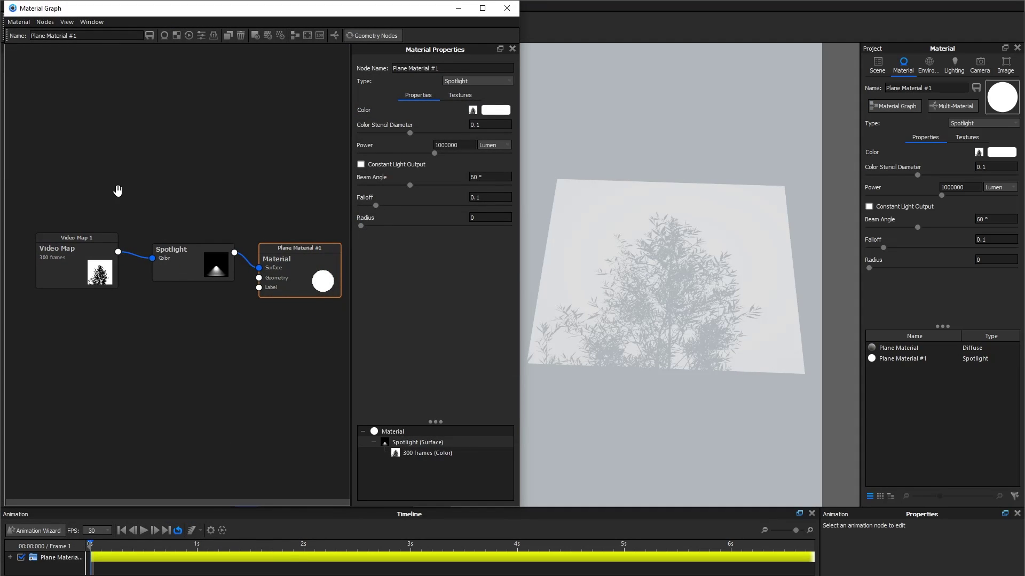
{"action": "left_click", "coordinate": [171, 251]}
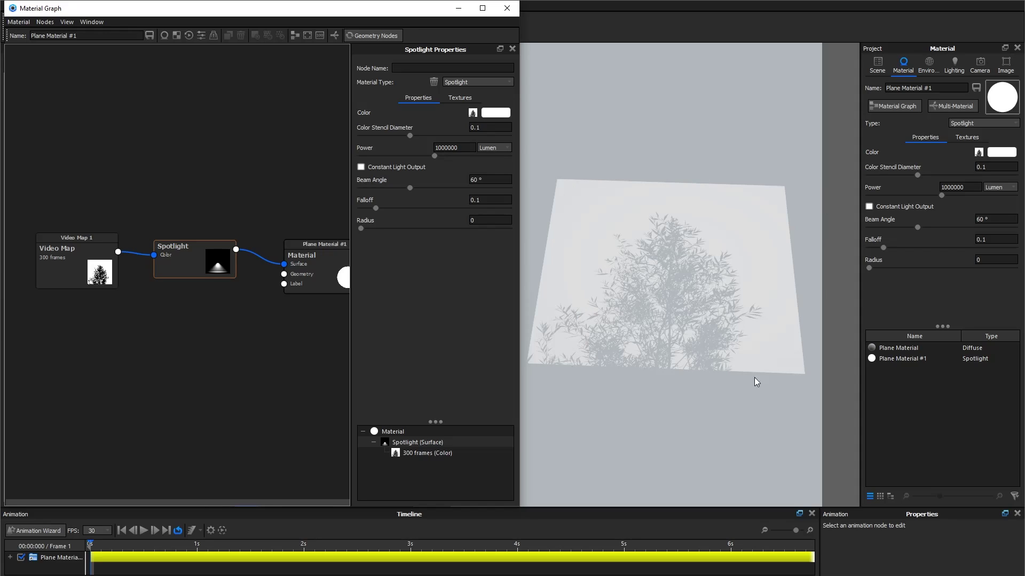
{"action": "left_click", "coordinate": [99, 277]}
{"action": "left_click", "coordinate": [87, 257]}
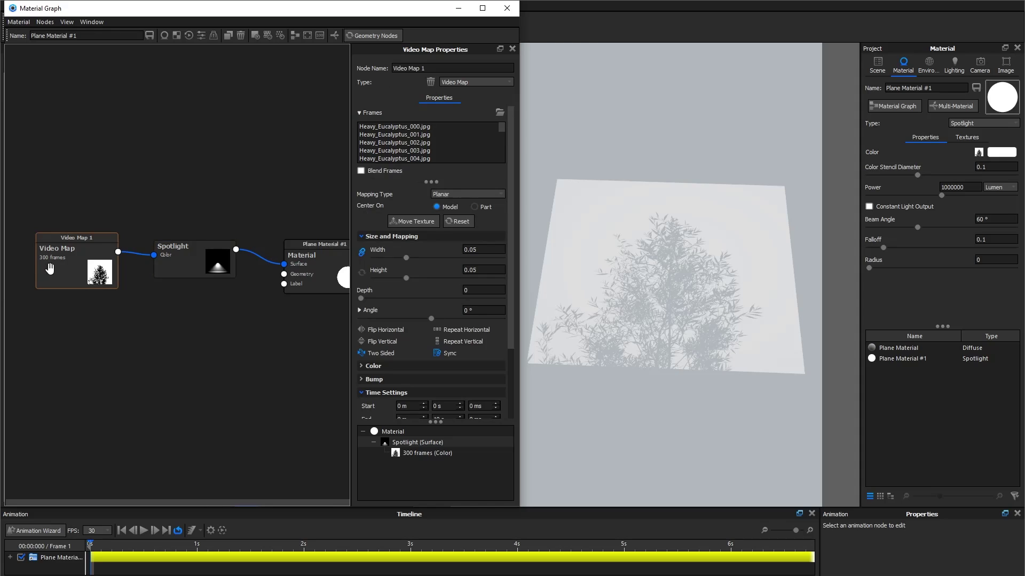
{"action": "scroll", "coordinate": [440, 297], "scroll_direction": "down", "scroll_amount": 2}
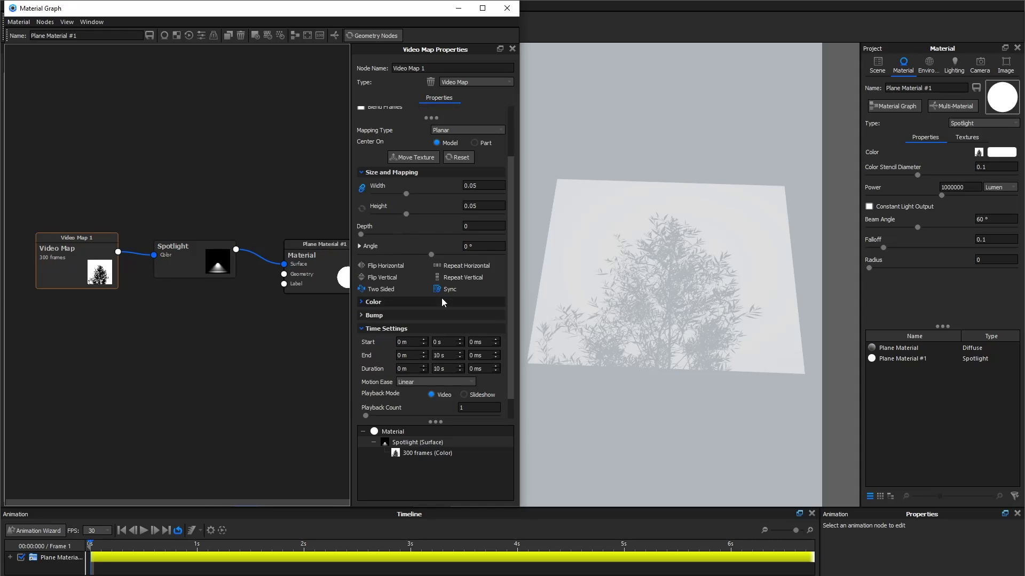
{"action": "left_click", "coordinate": [385, 303]}
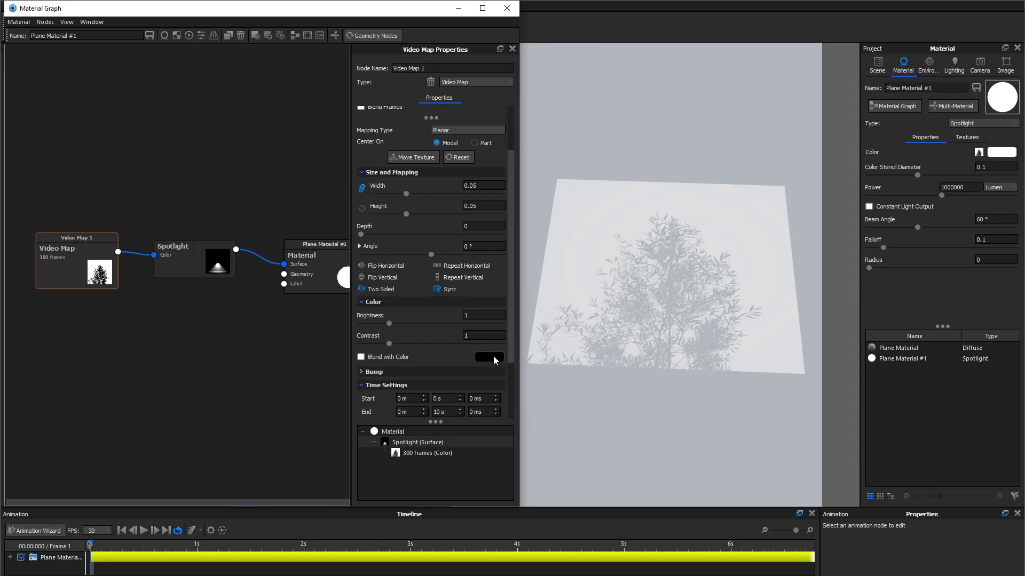
{"action": "left_click", "coordinate": [489, 358]}
{"action": "left_click_drag", "start_coordinate": [662, 42], "coordinate": [150, 46]}
{"action": "left_click_drag", "start_coordinate": [72, 183], "coordinate": [32, 74]}
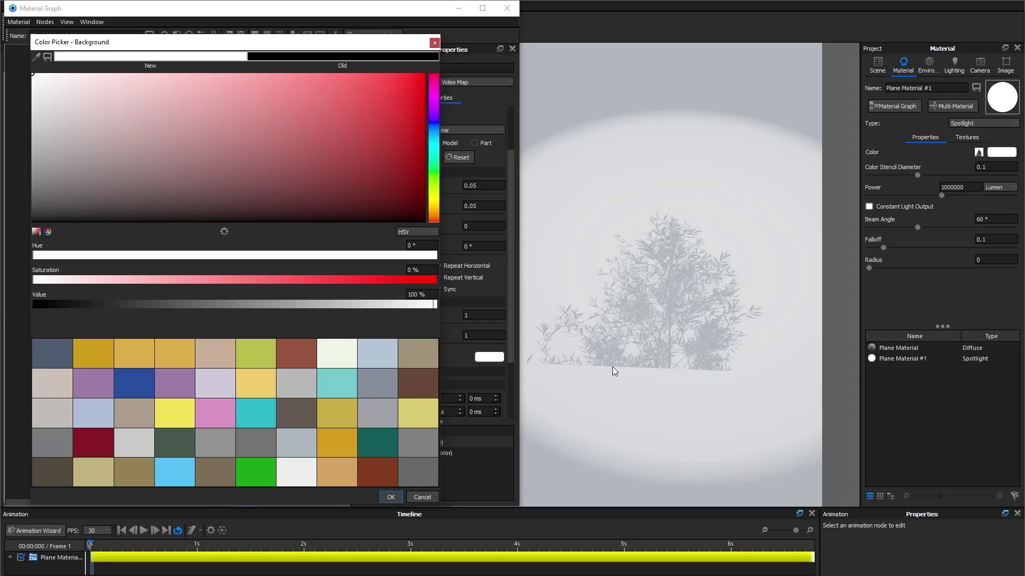
{"action": "key", "text": "Escape"}
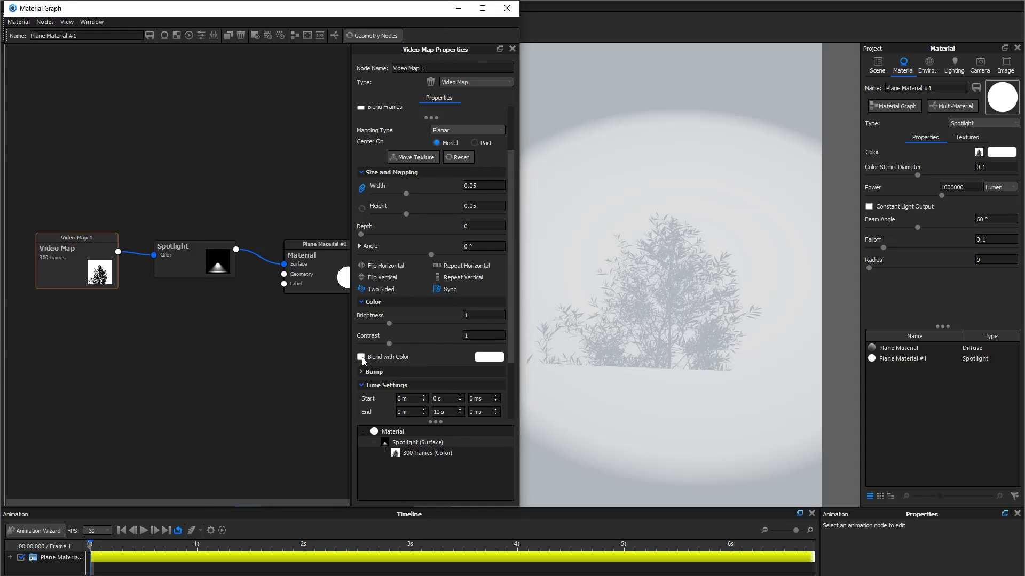
Enable Blend with Color on the video map and set its background color temperature to about 5169 Kelvin.
{"action": "left_click", "coordinate": [362, 357]}
{"action": "left_click", "coordinate": [489, 357]}
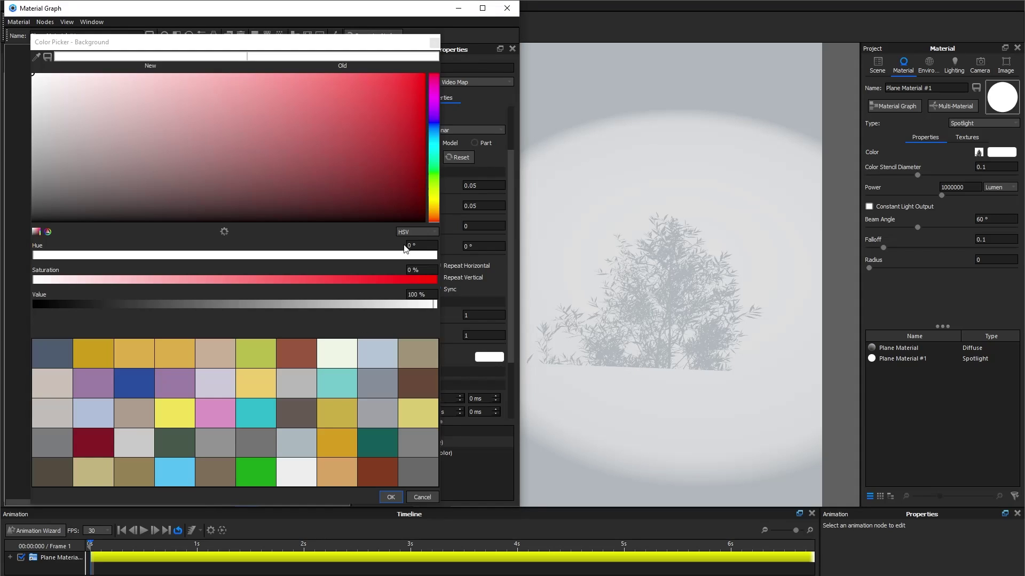
{"action": "left_click", "coordinate": [415, 231]}
{"action": "left_click", "coordinate": [416, 275]}
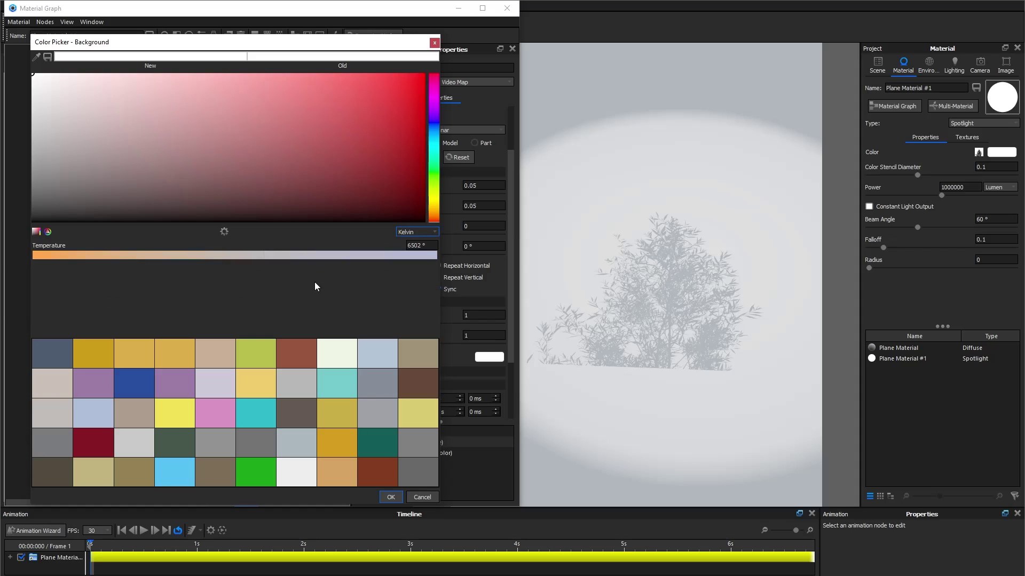
{"action": "left_click", "coordinate": [187, 255]}
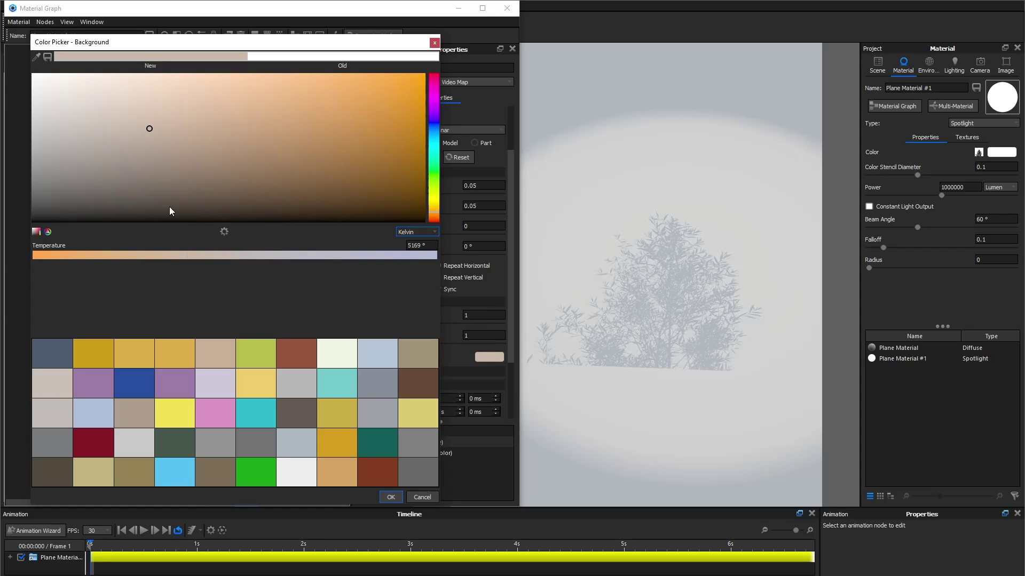
{"action": "left_click", "coordinate": [391, 497]}
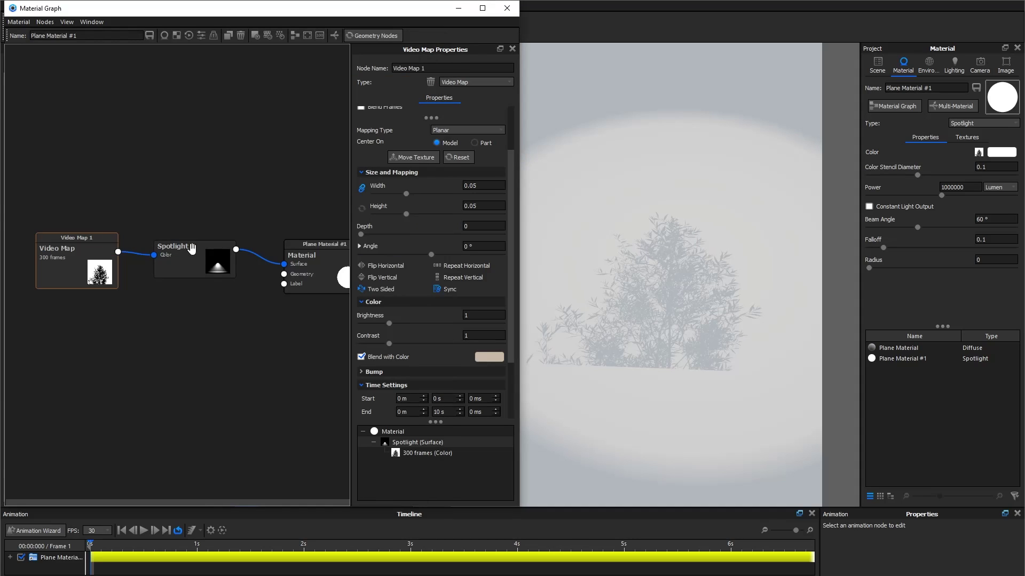
Turn off Blend with Color on the video map and set its background color to pure white.
{"action": "left_click", "coordinate": [362, 356]}
{"action": "left_click_drag", "start_coordinate": [214, 251], "coordinate": [216, 259]}
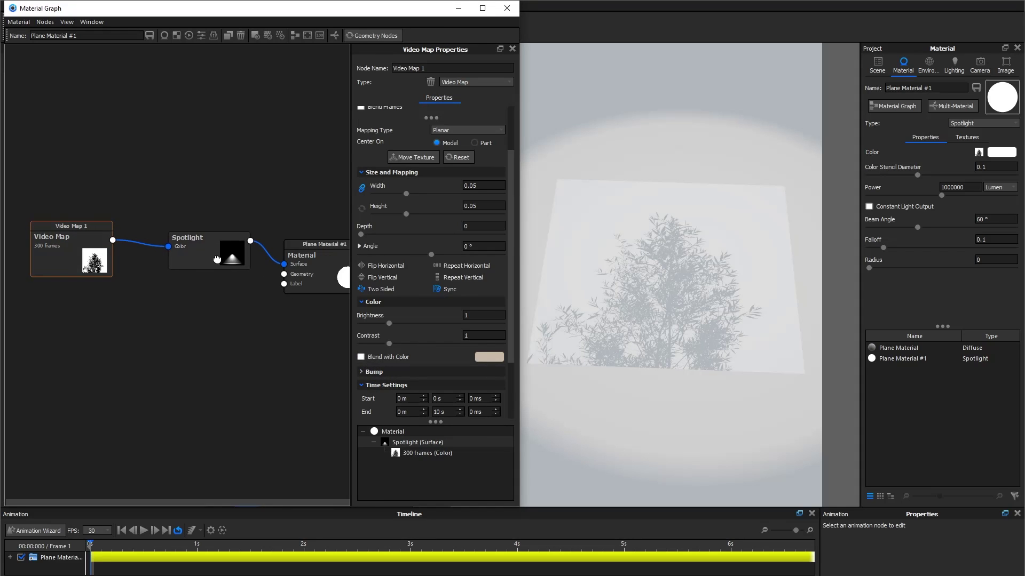
{"action": "left_click", "coordinate": [497, 356]}
{"action": "left_click", "coordinate": [33, 74]}
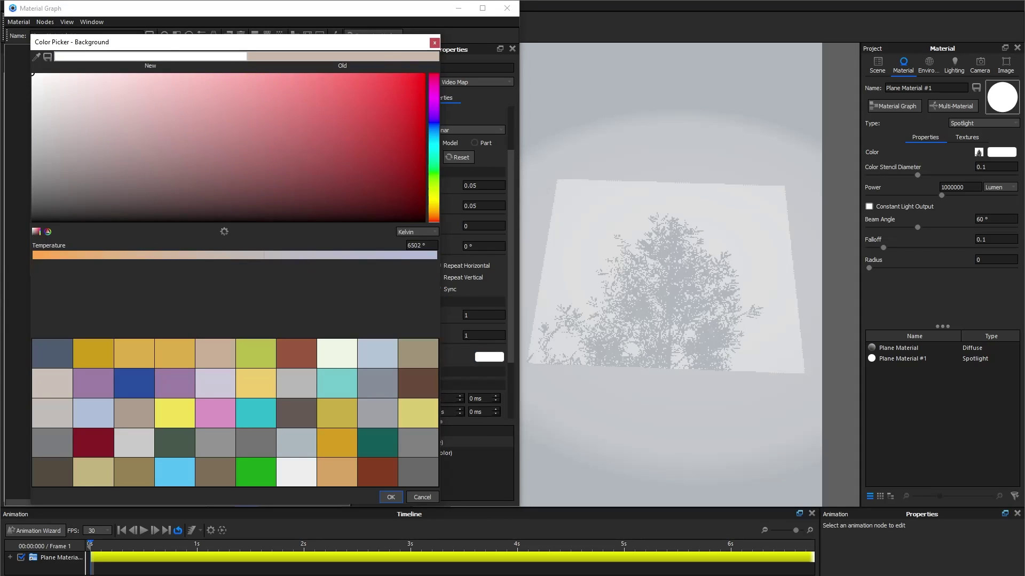
{"action": "left_click", "coordinate": [401, 496]}
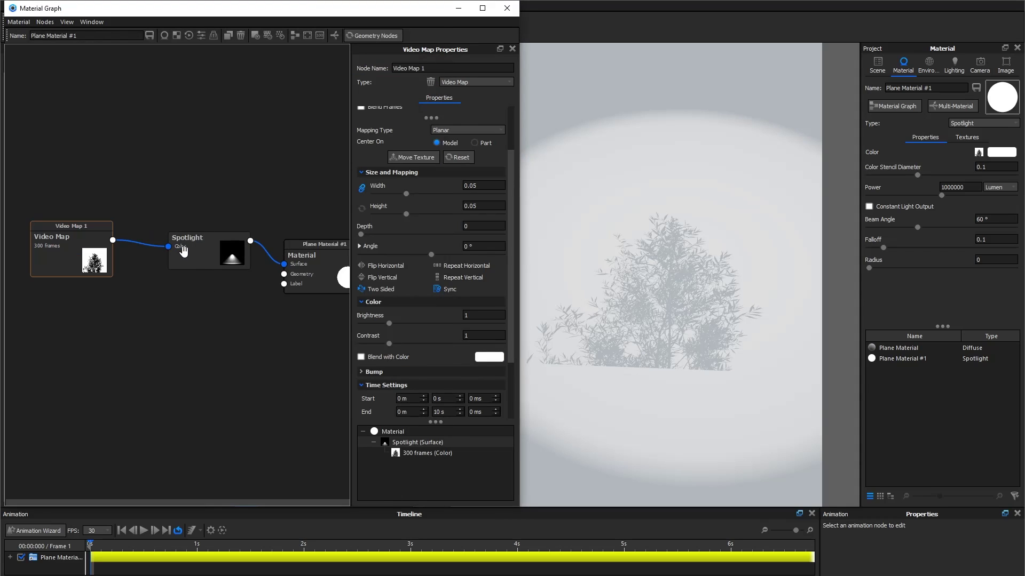
Make room between the Video Map and Spotlight nodes and insert a Color Composite utility node into their connection.
{"action": "left_click_drag", "start_coordinate": [182, 249], "coordinate": [184, 258]}
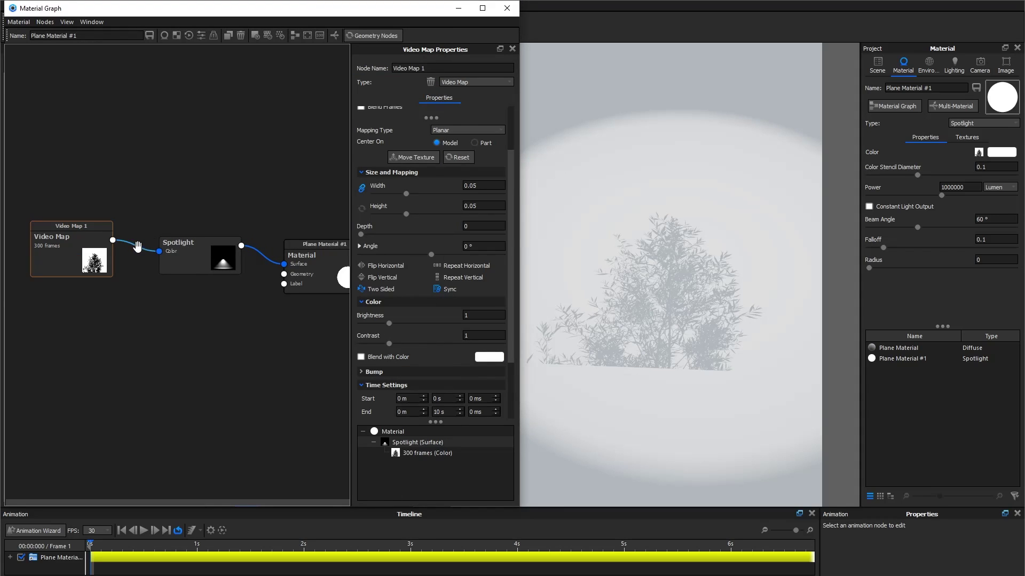
{"action": "left_click_drag", "start_coordinate": [211, 259], "coordinate": [227, 257]}
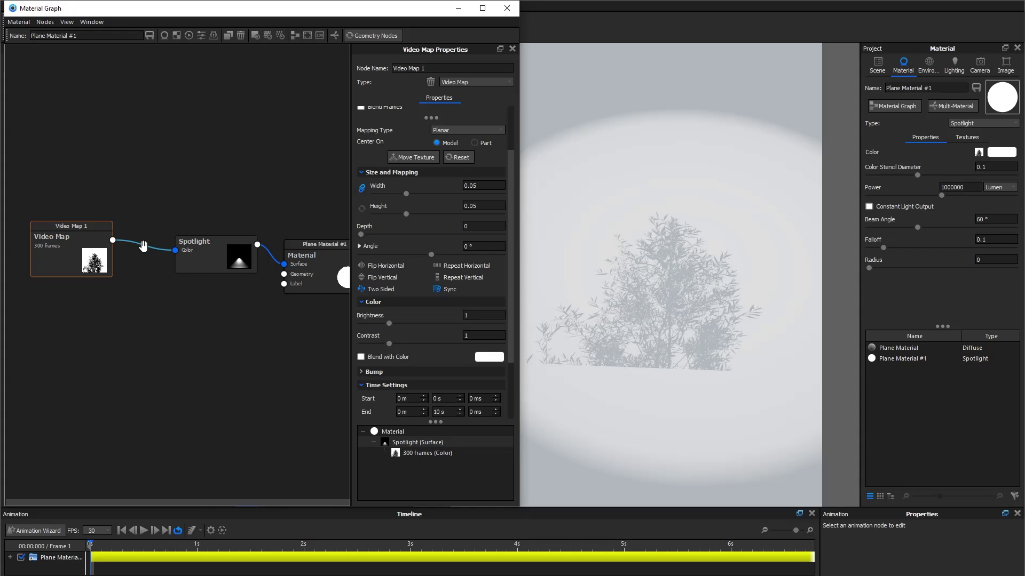
{"action": "right_click", "coordinate": [143, 244]}
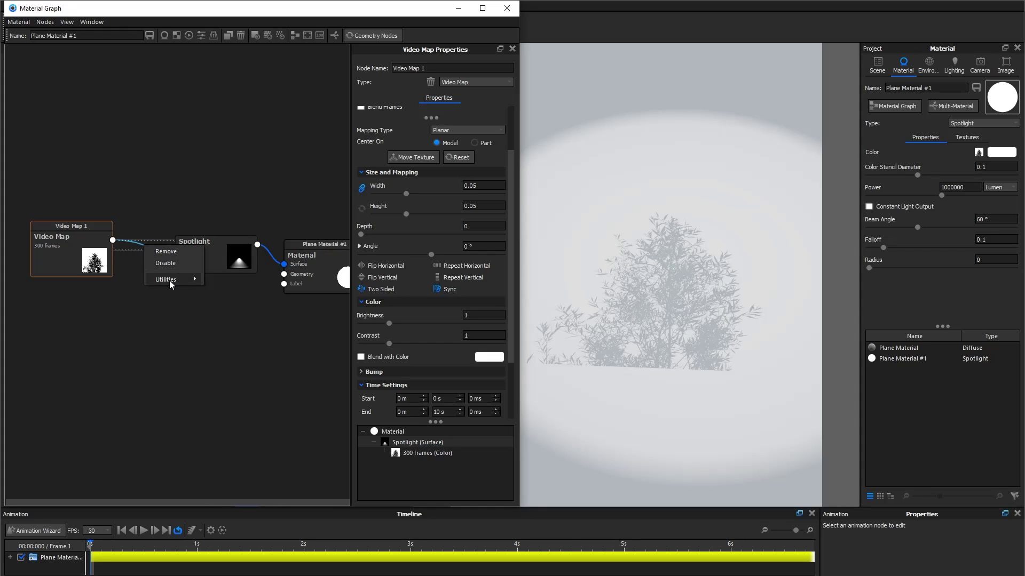
{"action": "mouse_move", "coordinate": [169, 280]}
{"action": "left_click", "coordinate": [242, 292]}
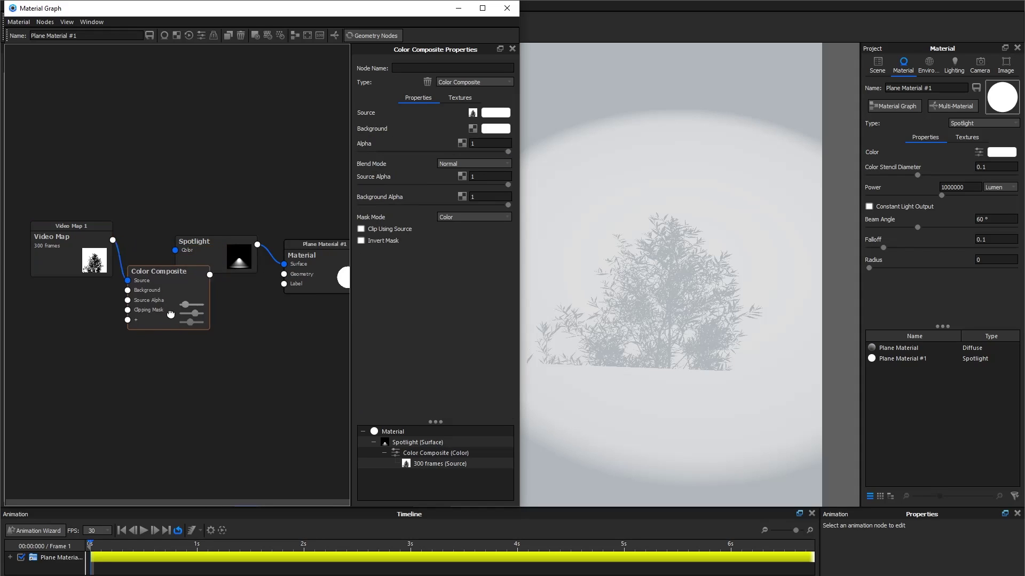
Spread out the Color Composite and Spotlight nodes and connect a Window 4.jpg texture map to the composite's Background input.
{"action": "left_click_drag", "start_coordinate": [154, 248], "coordinate": [154, 308]}
{"action": "left_click_drag", "start_coordinate": [214, 247], "coordinate": [241, 211]}
{"action": "left_click_drag", "start_coordinate": [160, 326], "coordinate": [184, 301]}
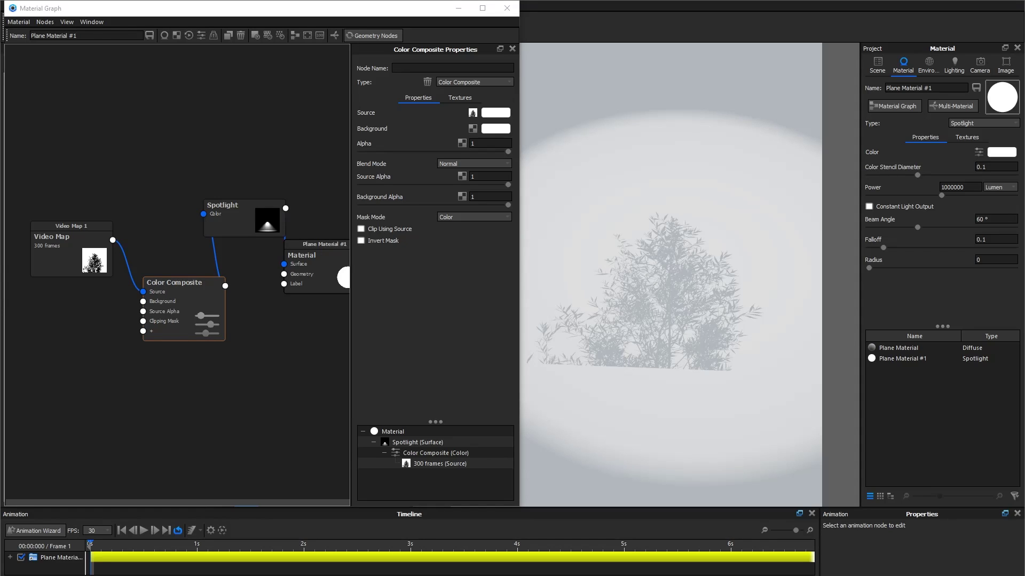
{"action": "left_click", "coordinate": [318, 251]}
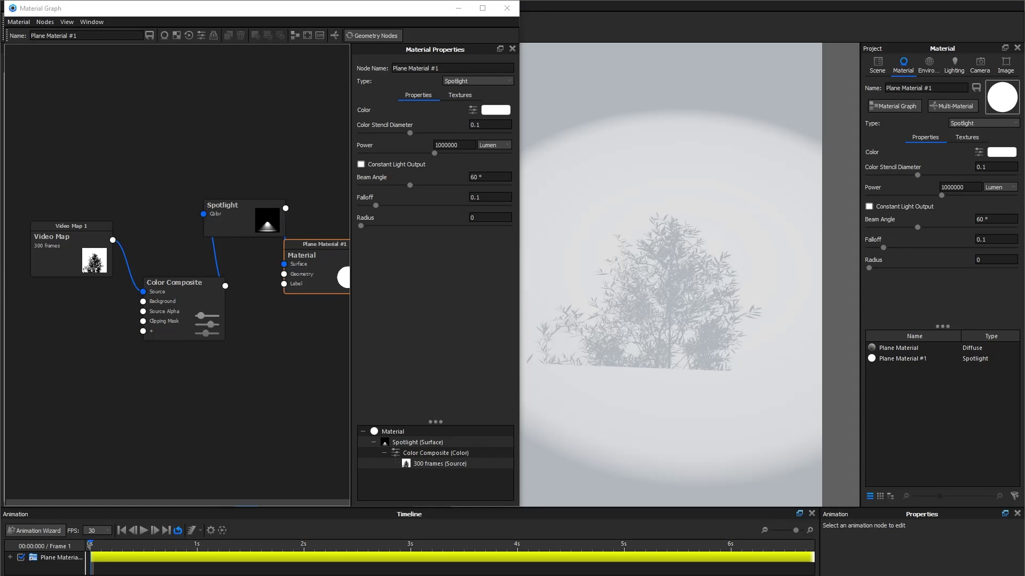
{"action": "left_click_drag", "start_coordinate": [11, 241], "coordinate": [143, 301]}
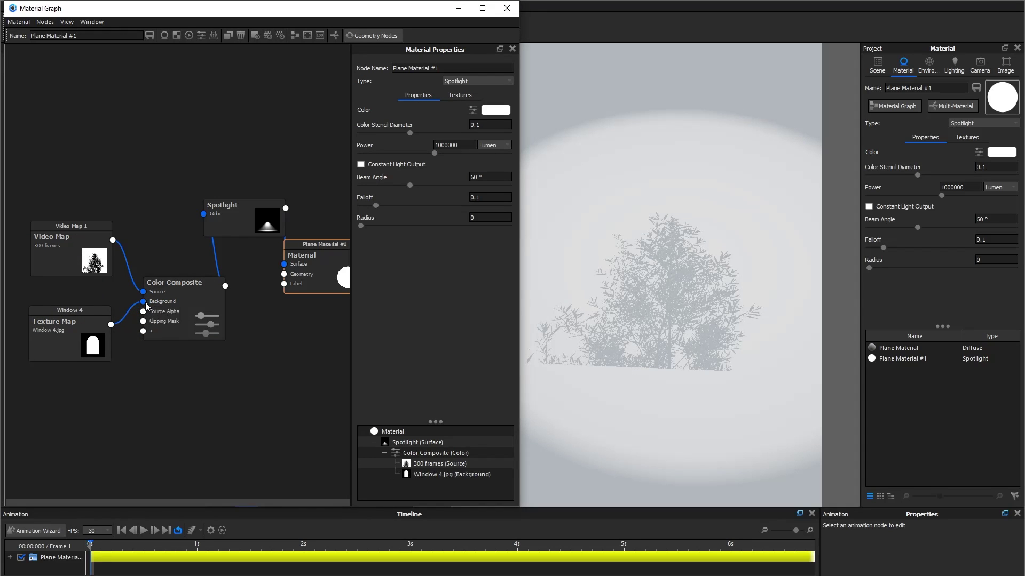
Set the Color Composite node's blend mode to Multiply.
{"action": "left_click", "coordinate": [187, 298]}
{"action": "left_click", "coordinate": [466, 164]}
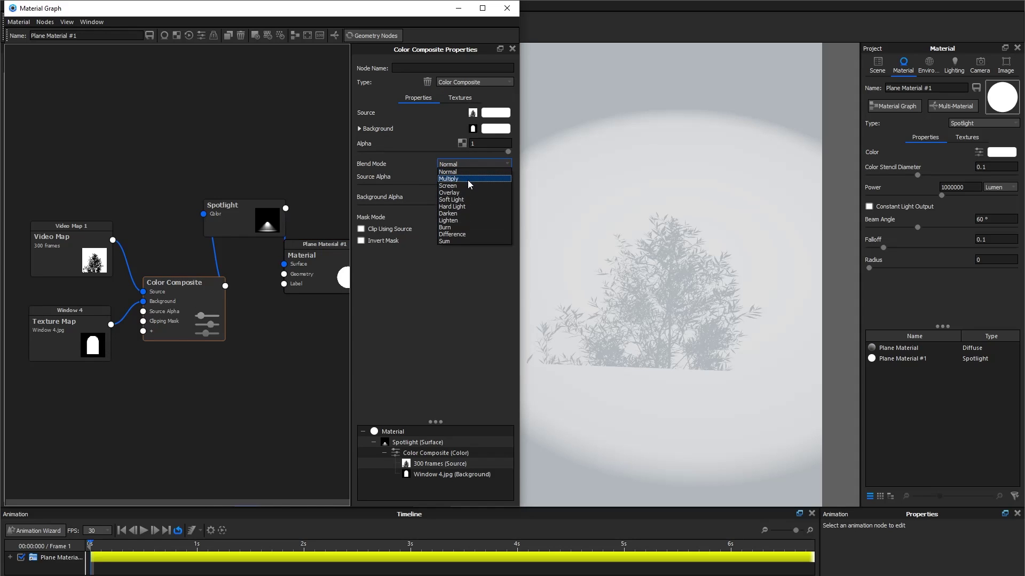
{"action": "left_click", "coordinate": [468, 180]}
Set the Window 4 texture map's width to 0.05, turn off horizontal and vertical repeat, and change its mapping type to Planar.
{"action": "left_click", "coordinate": [60, 335]}
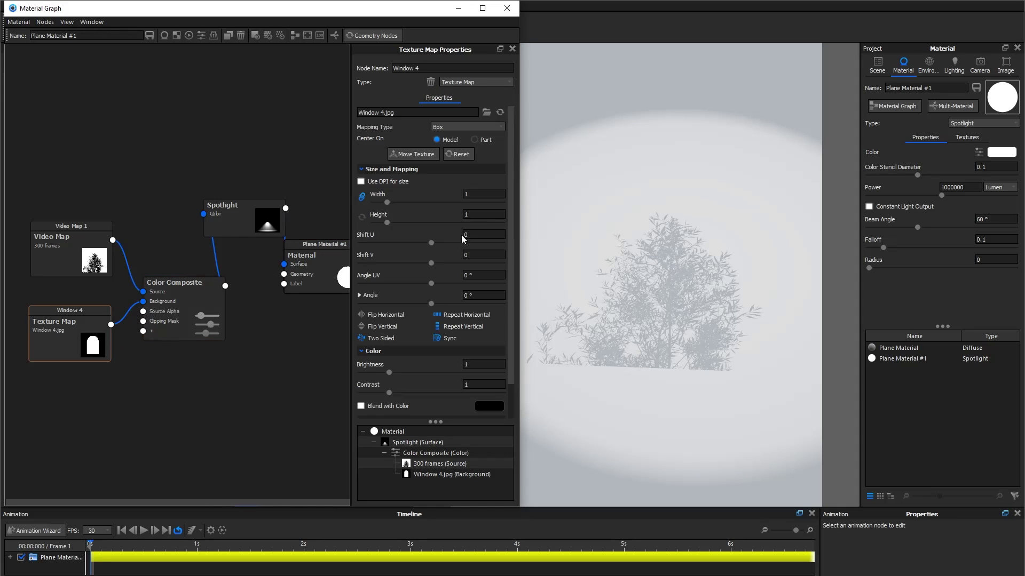
{"action": "left_click", "coordinate": [483, 193]}
{"action": "type", "text": "0.05"}
{"action": "left_click", "coordinate": [438, 315]}
{"action": "left_click", "coordinate": [438, 326]}
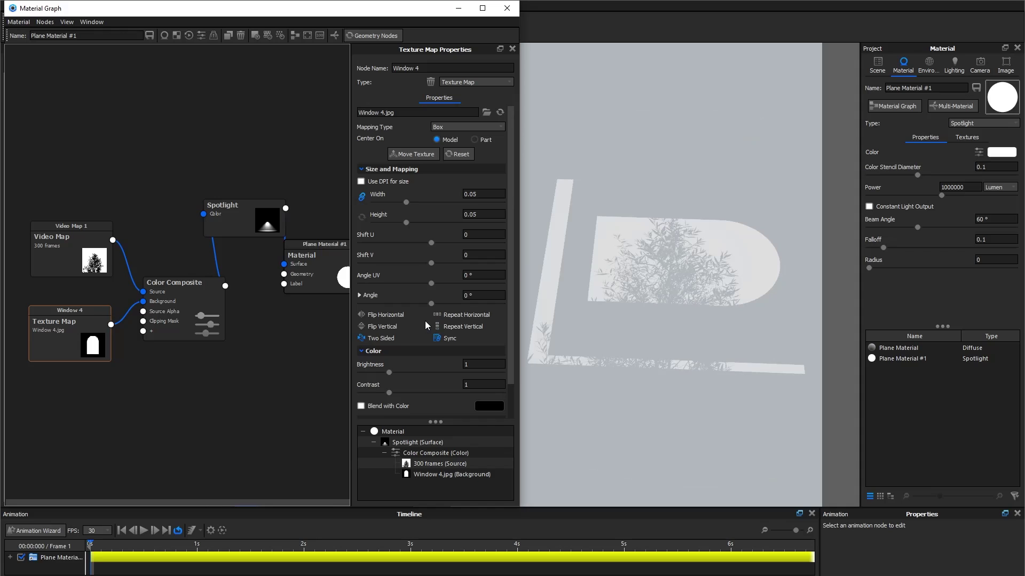
{"action": "left_click", "coordinate": [466, 126]}
{"action": "left_click", "coordinate": [463, 134]}
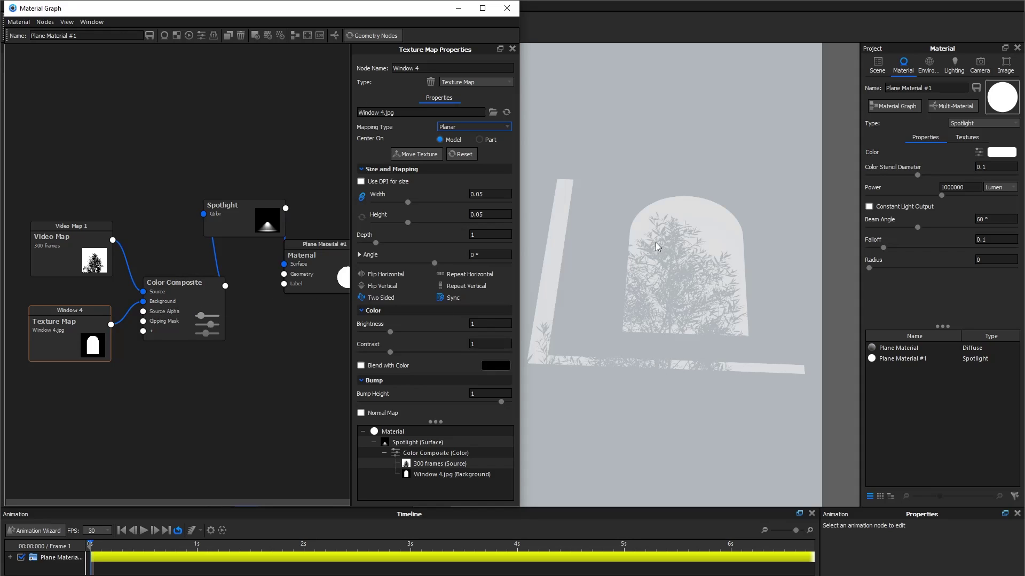
Reset the tree video map's texture position and render a preview of the animation.
{"action": "left_click", "coordinate": [52, 240]}
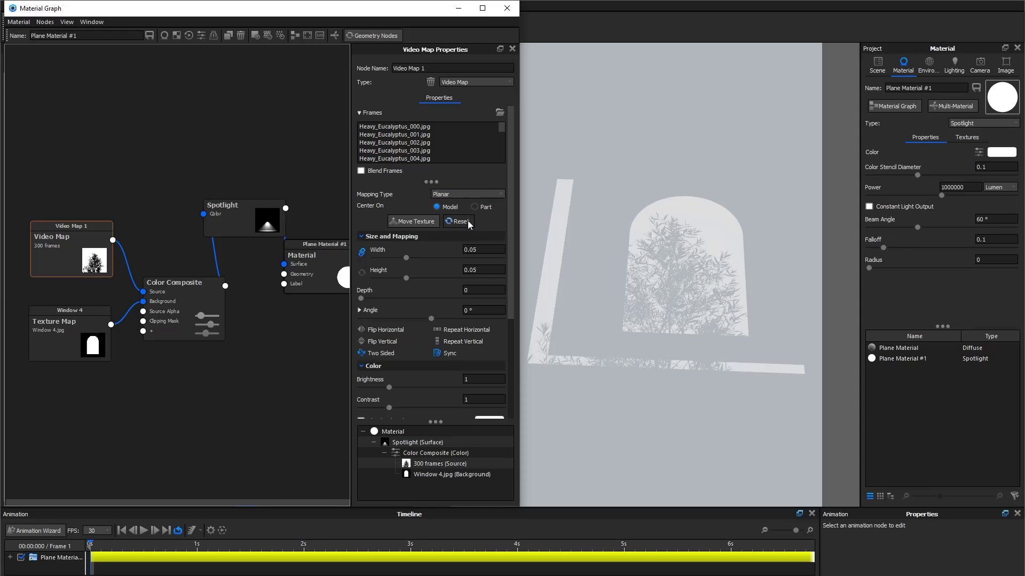
{"action": "left_click", "coordinate": [468, 220]}
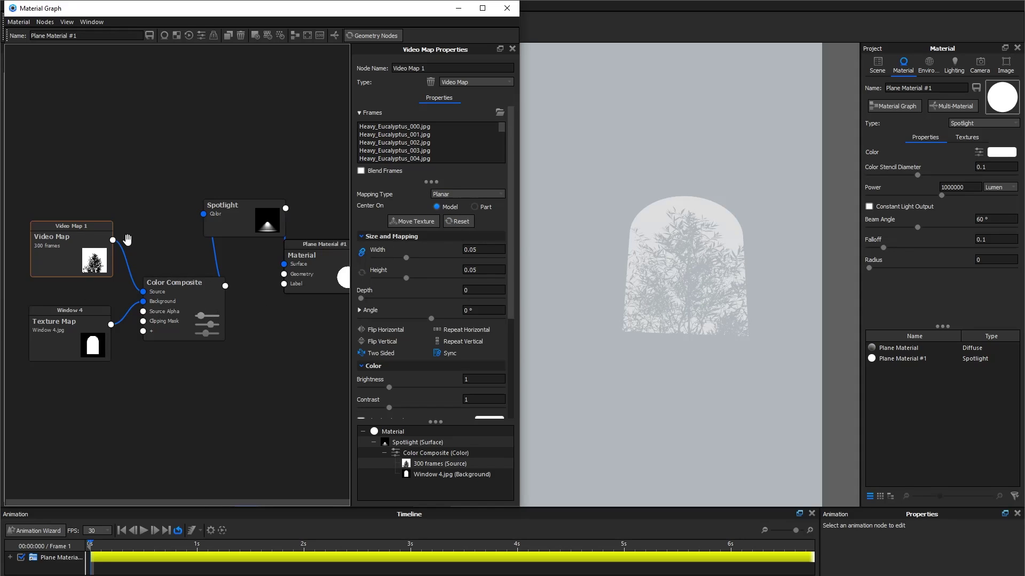
{"action": "left_click_drag", "start_coordinate": [171, 312], "coordinate": [178, 288]}
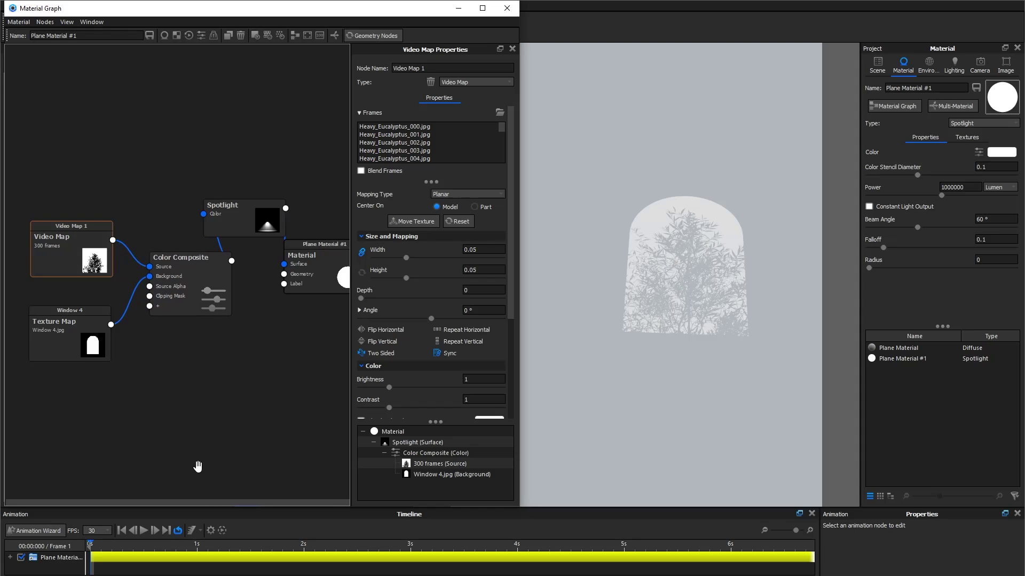
{"action": "left_click", "coordinate": [222, 530]}
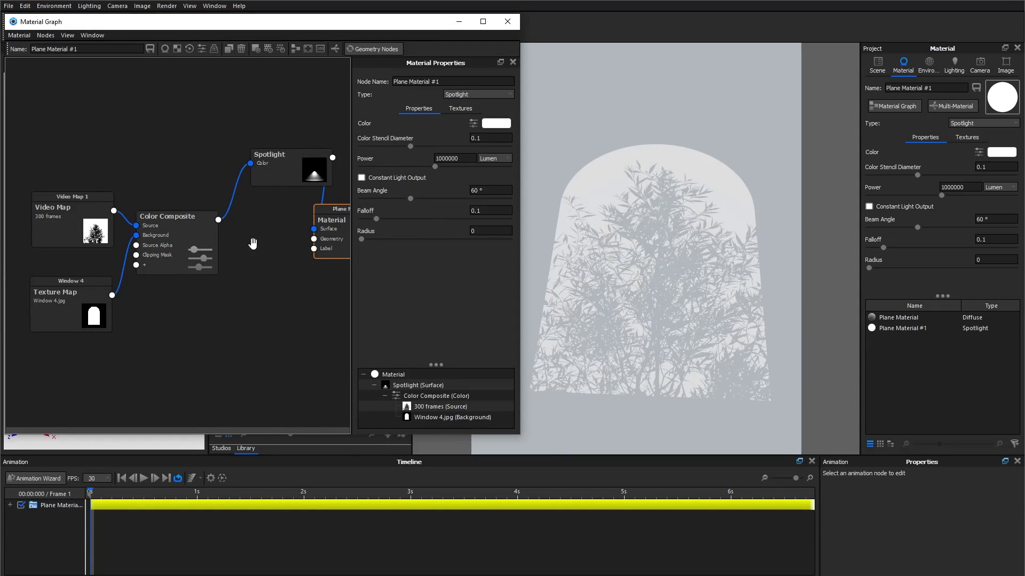
Insert a second Color Composite utility between the first composite and the Spotlight, and place it below the Spotlight node.
{"action": "right_click", "coordinate": [233, 198]}
{"action": "mouse_move", "coordinate": [263, 233]}
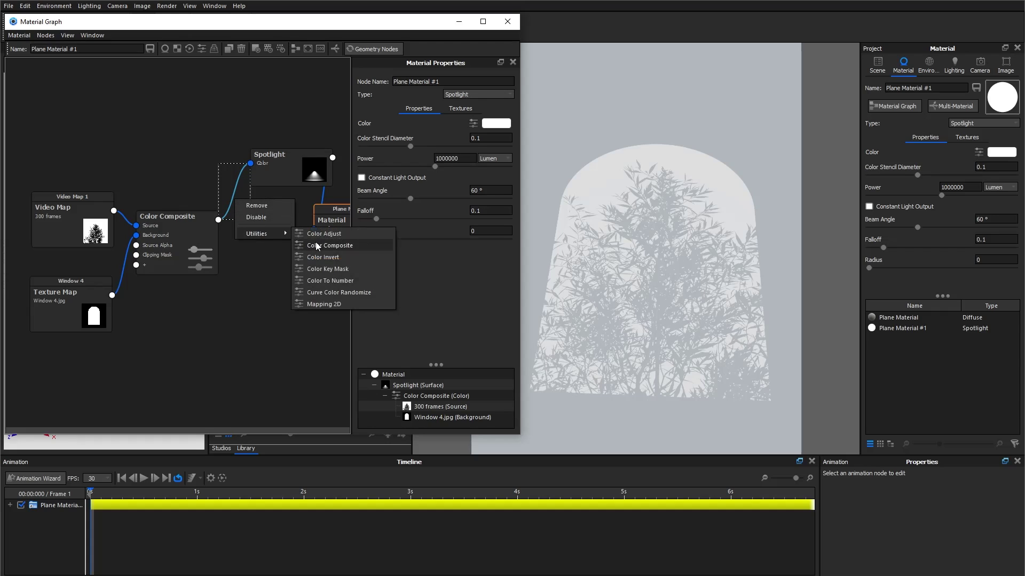
{"action": "left_click", "coordinate": [315, 242]}
{"action": "left_click_drag", "start_coordinate": [267, 200], "coordinate": [267, 289]}
Add a second Video Map texture node to the graph and place it below the Window 4 texture map.
{"action": "right_click", "coordinate": [142, 370]}
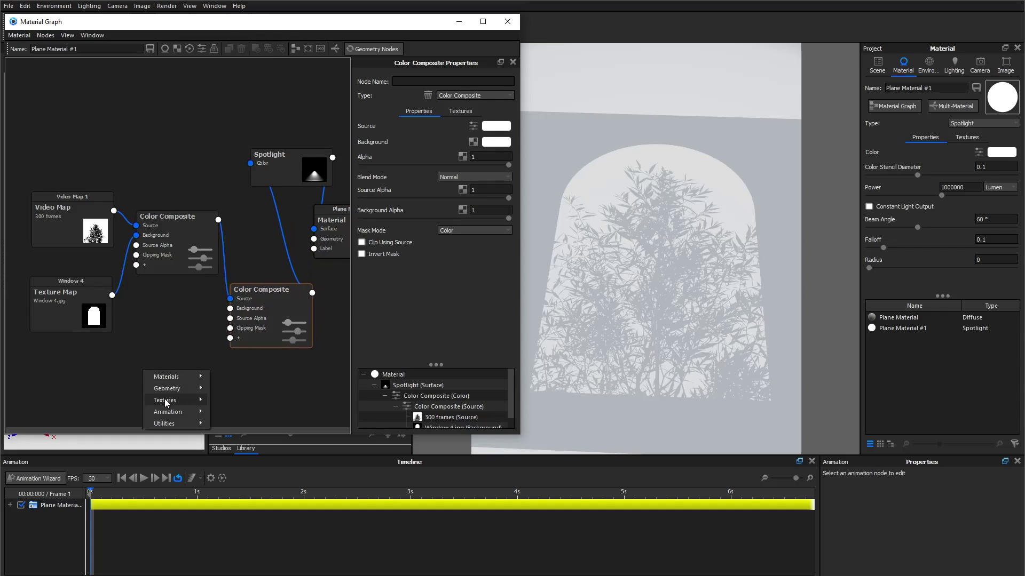
{"action": "mouse_move", "coordinate": [167, 400]}
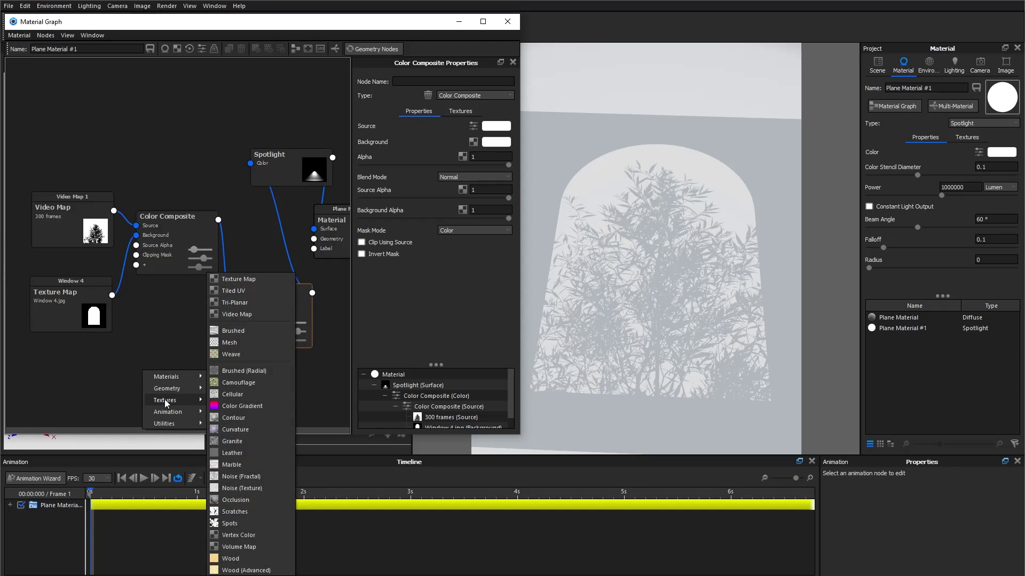
{"action": "left_click", "coordinate": [251, 313]}
{"action": "left_click_drag", "start_coordinate": [124, 384], "coordinate": [85, 385]}
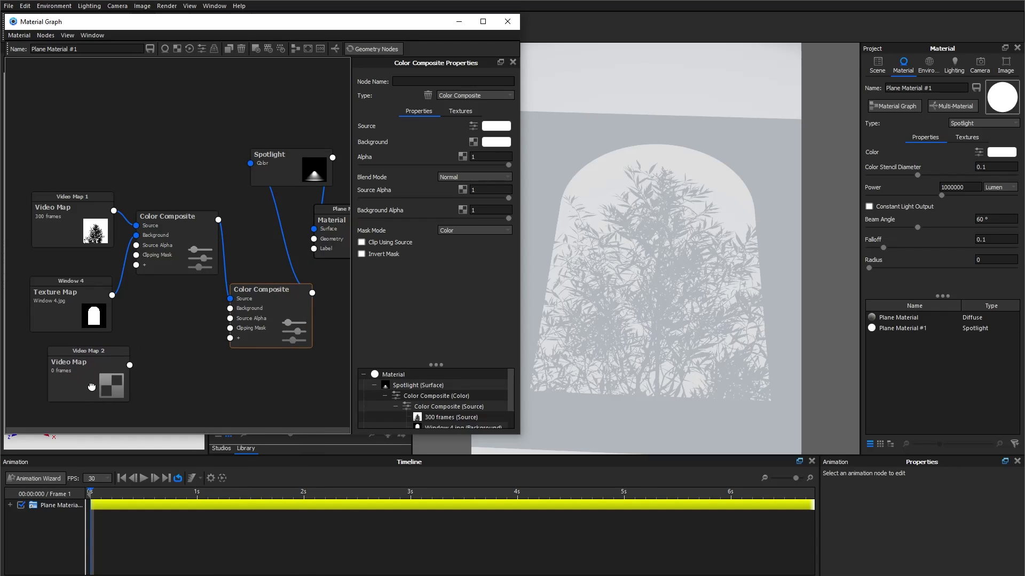
Load all the Medium_Snow JPG frames into the new video map.
{"action": "left_click", "coordinate": [500, 127]}
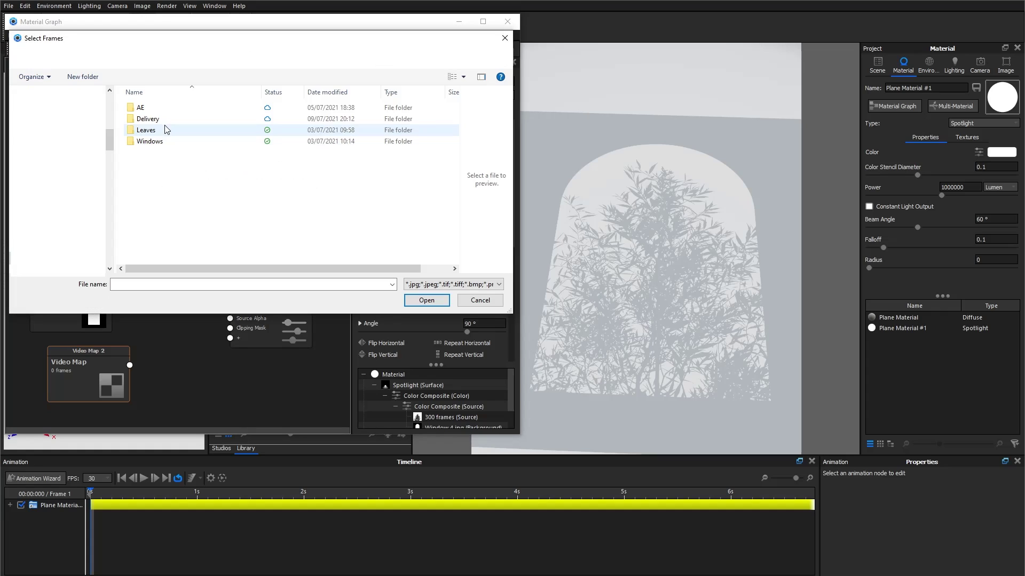
{"action": "double_click", "coordinate": [163, 111]}
{"action": "double_click", "coordinate": [166, 130]}
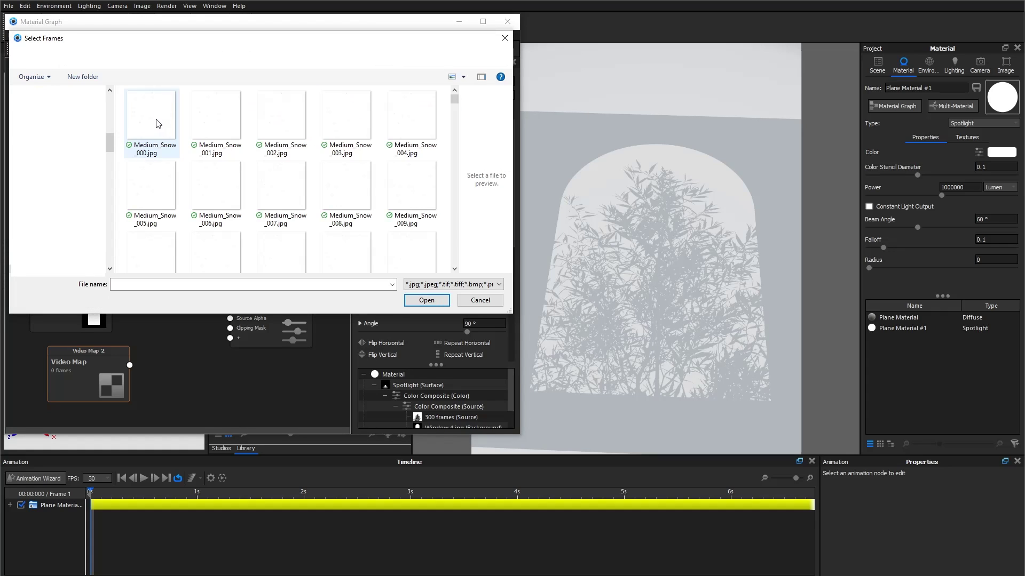
{"action": "left_click", "coordinate": [152, 114]}
{"action": "key", "text": "ctrl+a"}
{"action": "left_click", "coordinate": [440, 302]}
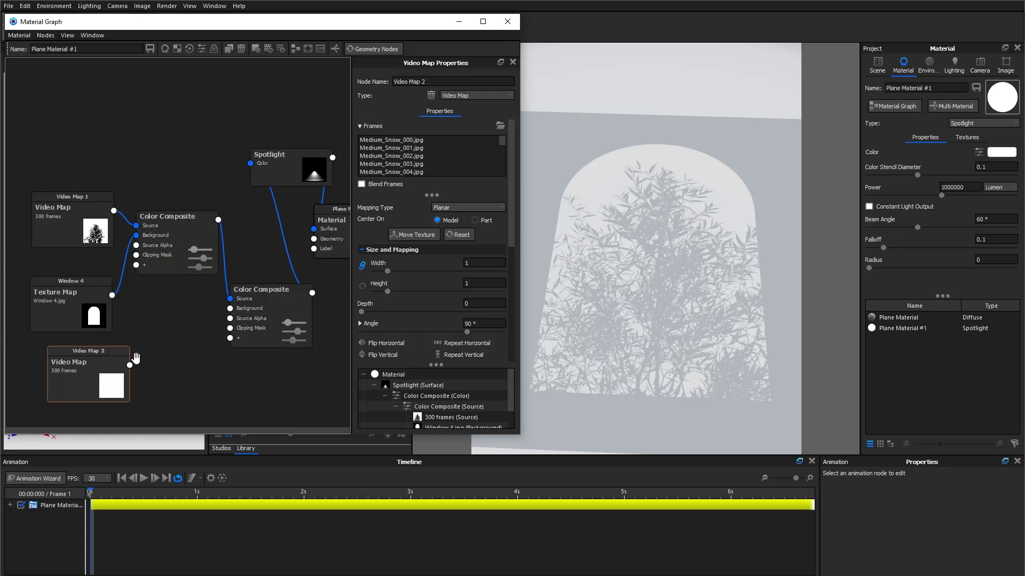
Connect the snow video map to the second Color Composite's Background input and set that composite's blend mode to Multiply.
{"action": "left_click_drag", "start_coordinate": [130, 365], "coordinate": [231, 314]}
{"action": "left_click", "coordinate": [264, 314]}
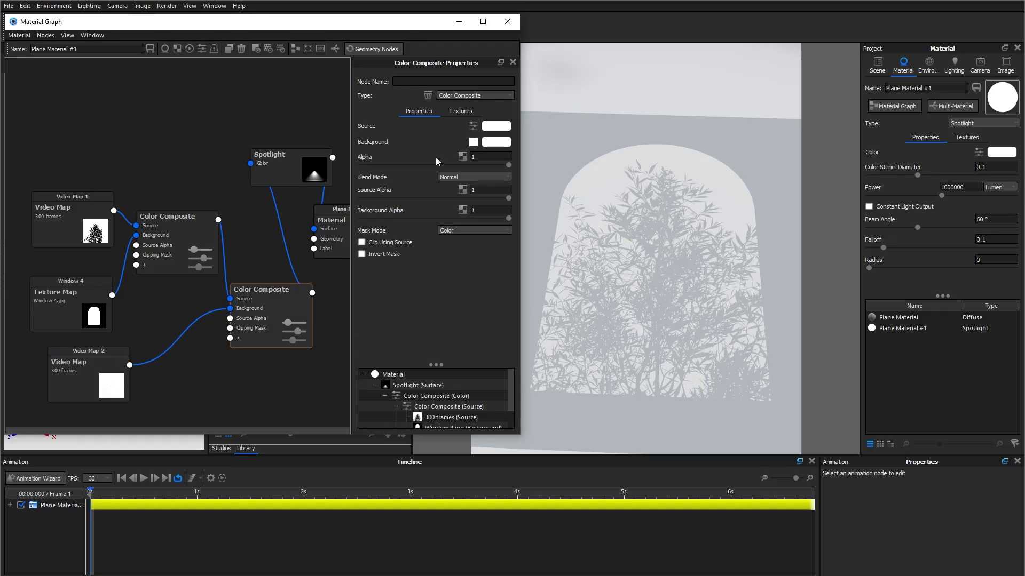
{"action": "left_click", "coordinate": [462, 178]}
{"action": "left_click", "coordinate": [460, 193]}
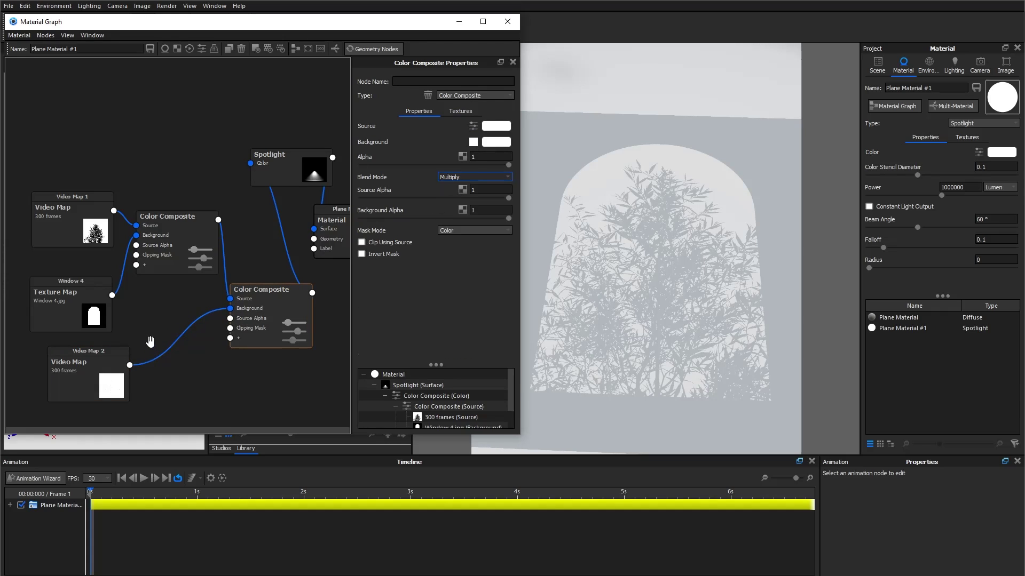
Set the snow video map's width to 0.05, its angle to 0° and its duration to 10 s.
{"action": "left_click", "coordinate": [57, 382]}
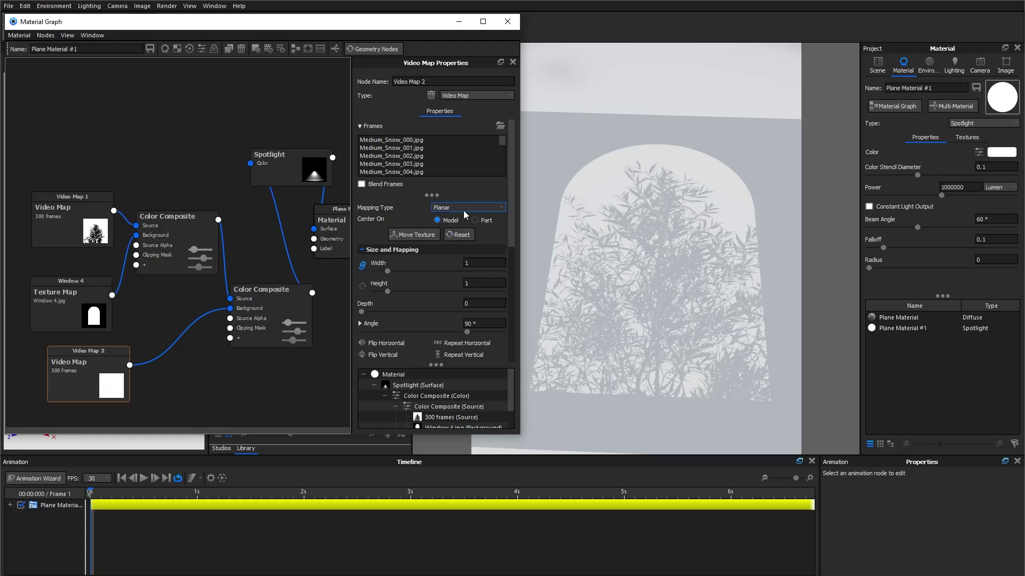
{"action": "left_click", "coordinate": [483, 262]}
{"action": "type", "text": "0.05"}
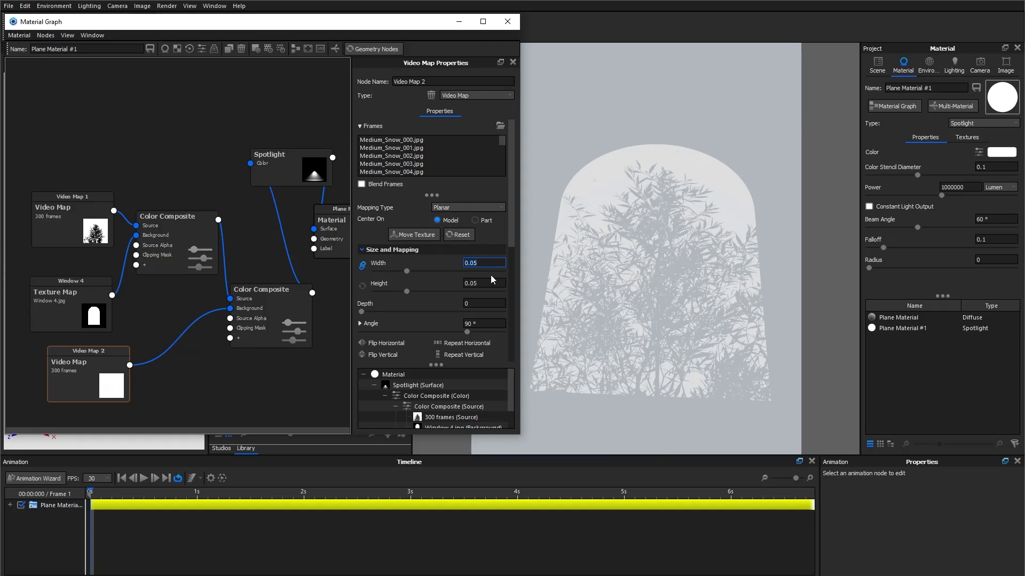
{"action": "left_click", "coordinate": [483, 323]}
{"action": "type", "text": "0"}
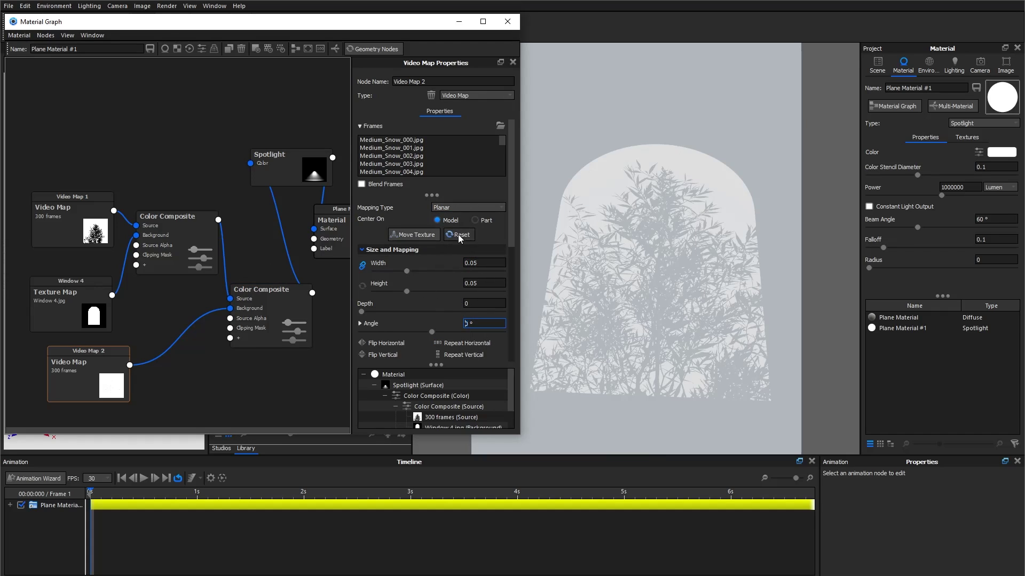
{"action": "scroll", "coordinate": [423, 310], "scroll_direction": "down", "scroll_amount": 5}
{"action": "left_click", "coordinate": [445, 342]}
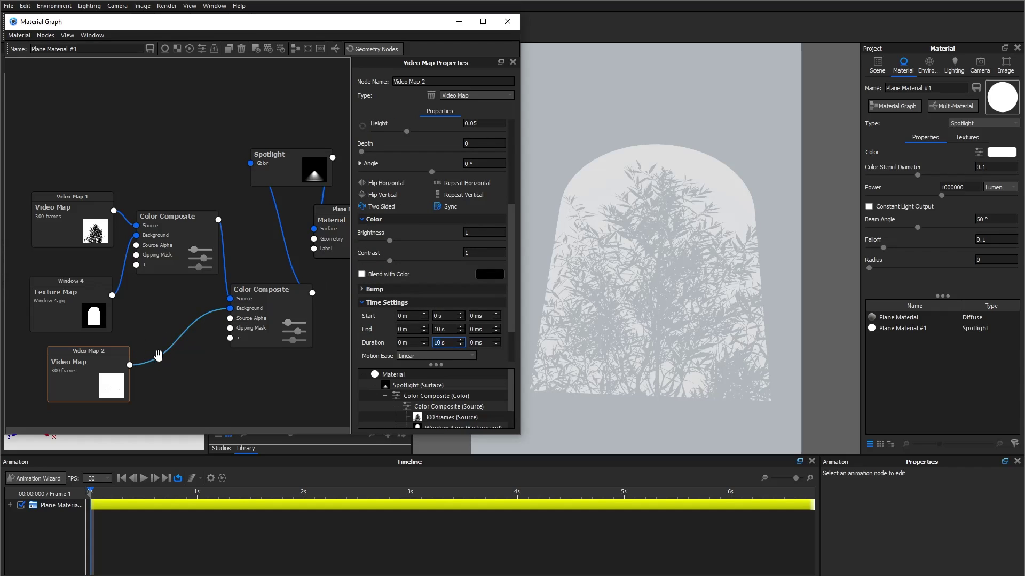
Scrub the animation to frame 131 and insert a Color To Number utility between the snow video map and the second Color Composite.
{"action": "left_click_drag", "start_coordinate": [101, 368], "coordinate": [86, 369]}
{"action": "left_click_drag", "start_coordinate": [113, 497], "coordinate": [553, 492]}
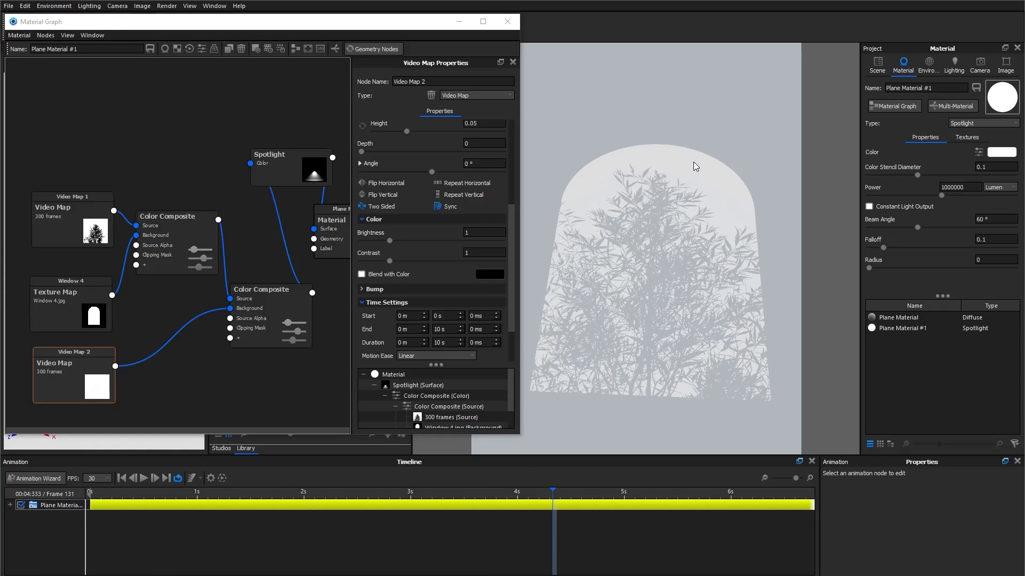
{"action": "left_click", "coordinate": [170, 339]}
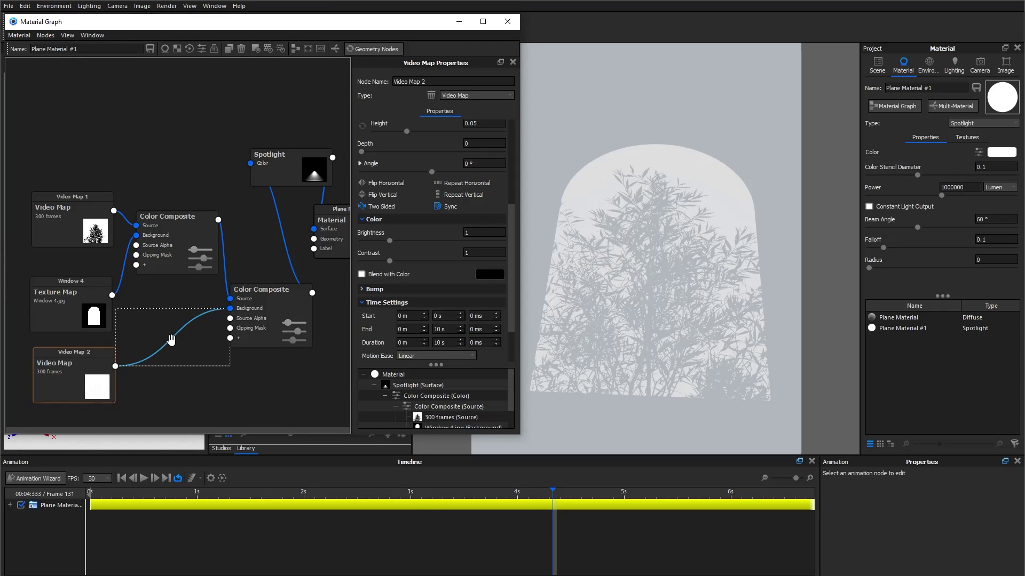
{"action": "mouse_move", "coordinate": [203, 376]}
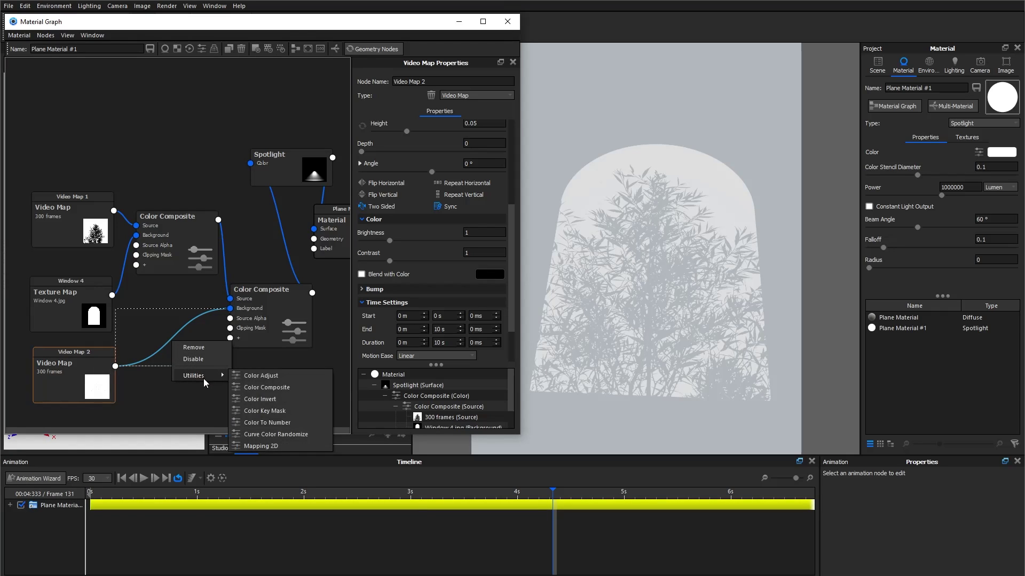
{"action": "left_click", "coordinate": [290, 420]}
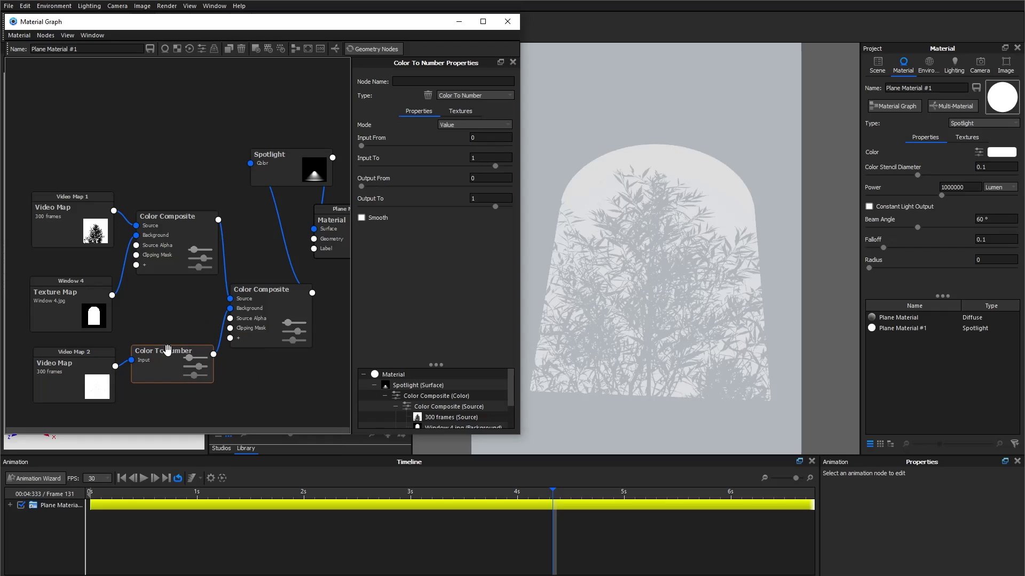
Set the Color To Number node's Input From value to 0.8 and scrub the timeline to check the snow's contrast.
{"action": "left_click", "coordinate": [493, 138]}
{"action": "key", "text": "Return"}
{"action": "type", "text": "0.8"}
{"action": "key", "text": "Return"}
{"action": "left_click_drag", "start_coordinate": [534, 481], "coordinate": [719, 488]}
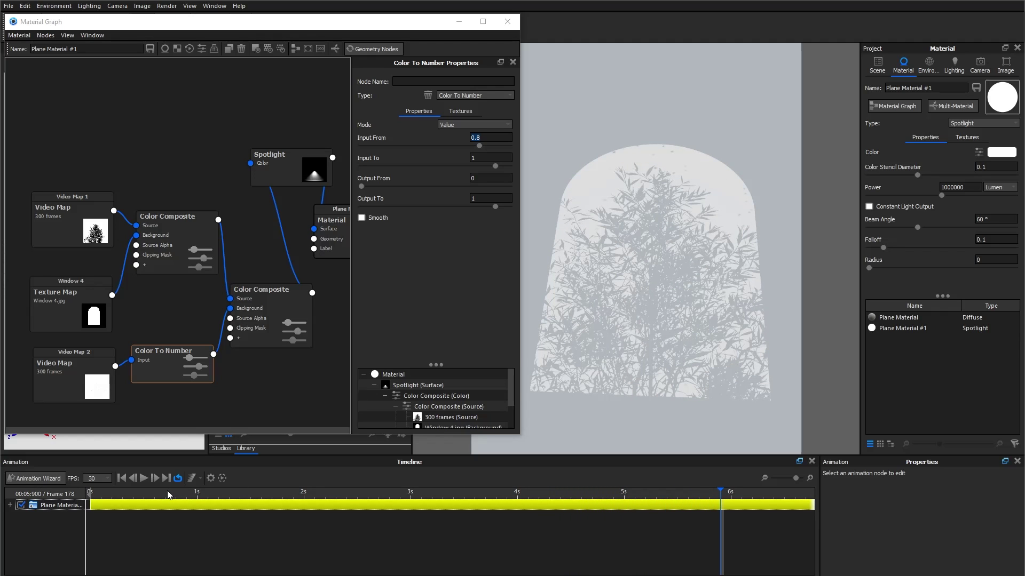
{"action": "left_click_drag", "start_coordinate": [168, 495], "coordinate": [507, 496]}
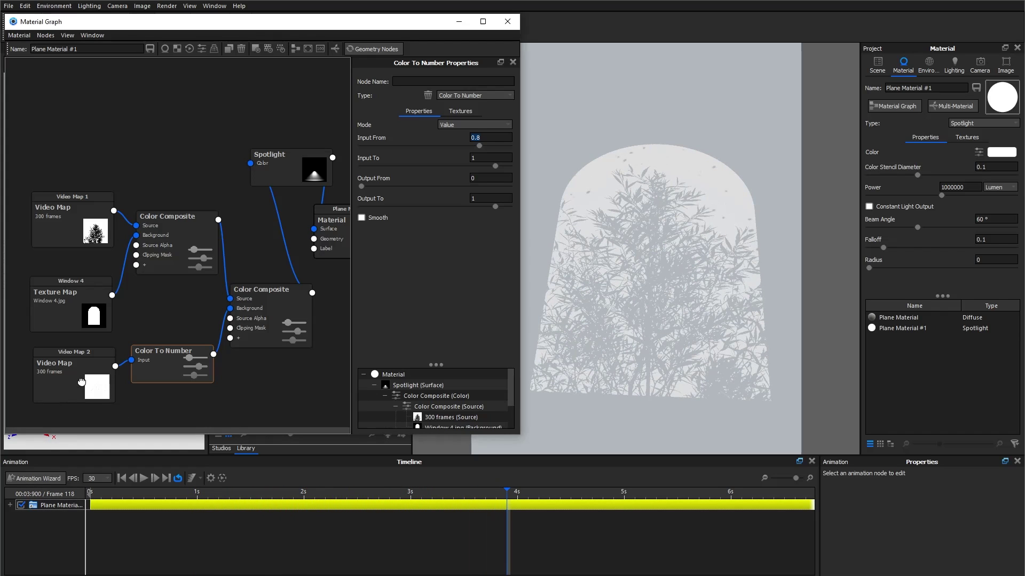
Flip the snow video map horizontally and vertically, and scrub the timeline to check the snow's movement.
{"action": "left_click", "coordinate": [82, 381]}
{"action": "scroll", "coordinate": [427, 288], "scroll_direction": "down", "scroll_amount": 2}
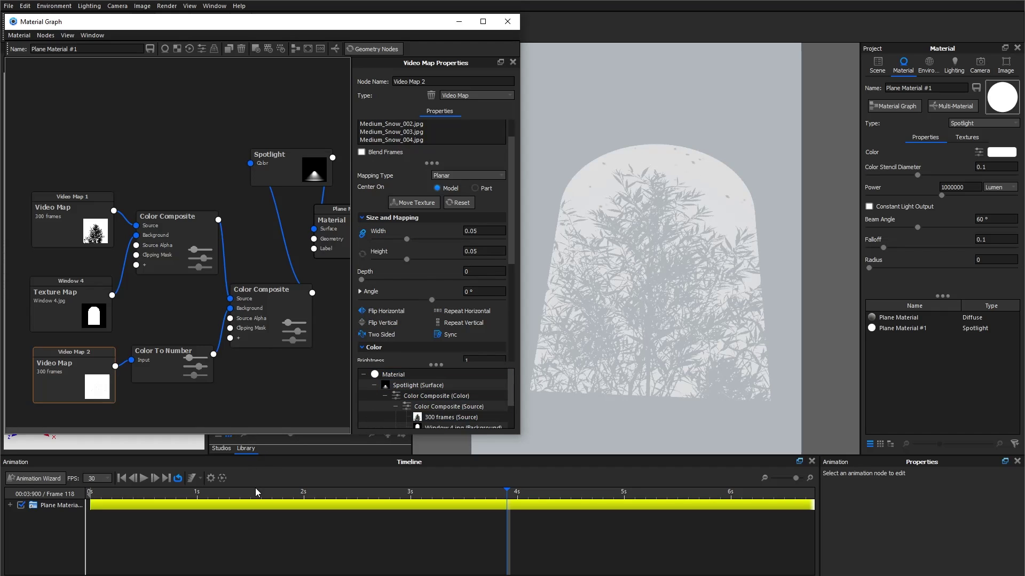
{"action": "left_click", "coordinate": [318, 493]}
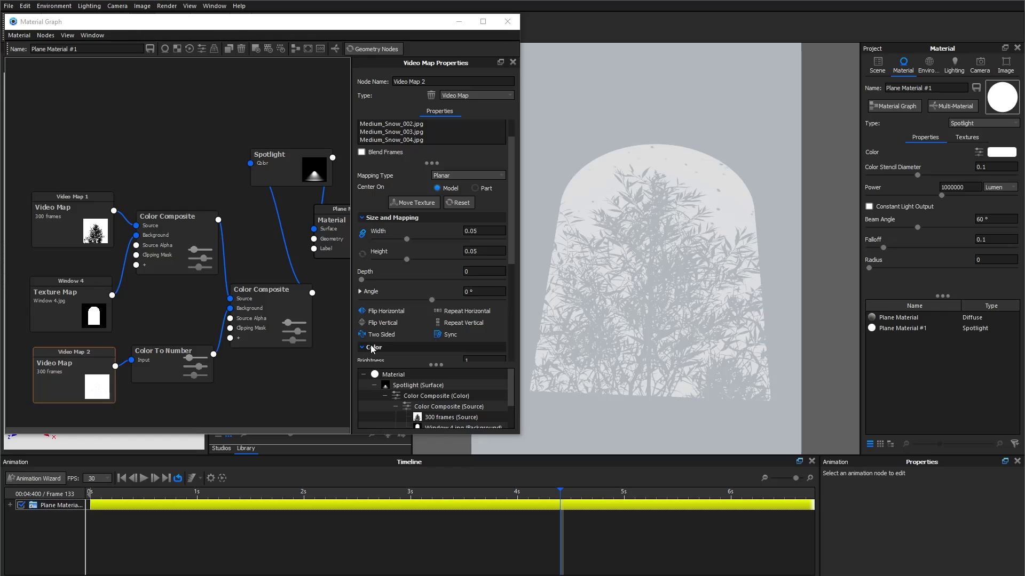
Render an animation preview, stop it partway, and play back the rendered frames.
{"action": "left_click", "coordinate": [223, 480]}
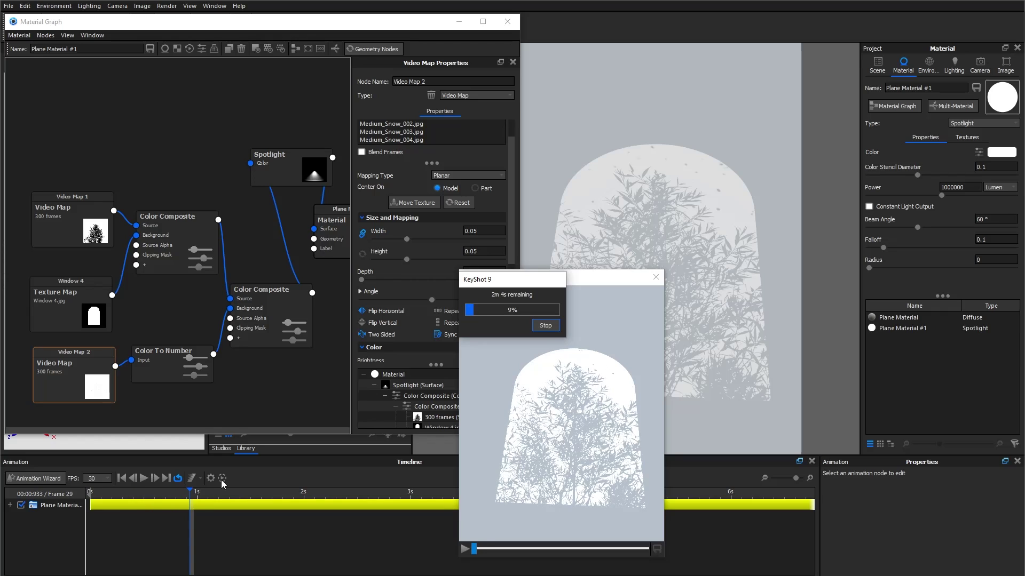
{"action": "left_click", "coordinate": [545, 326]}
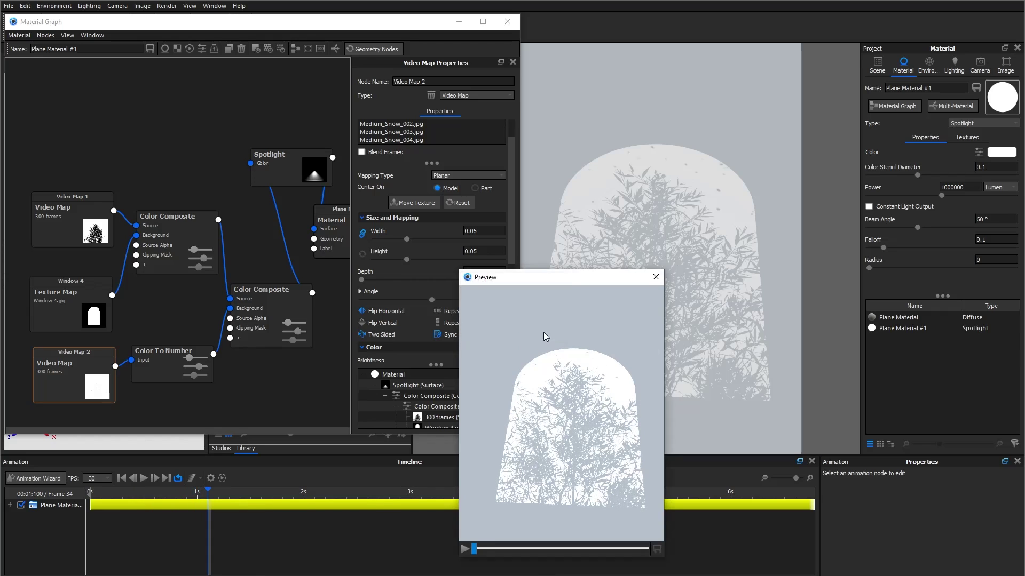
{"action": "left_click", "coordinate": [465, 550]}
{"action": "left_click", "coordinate": [465, 550]}
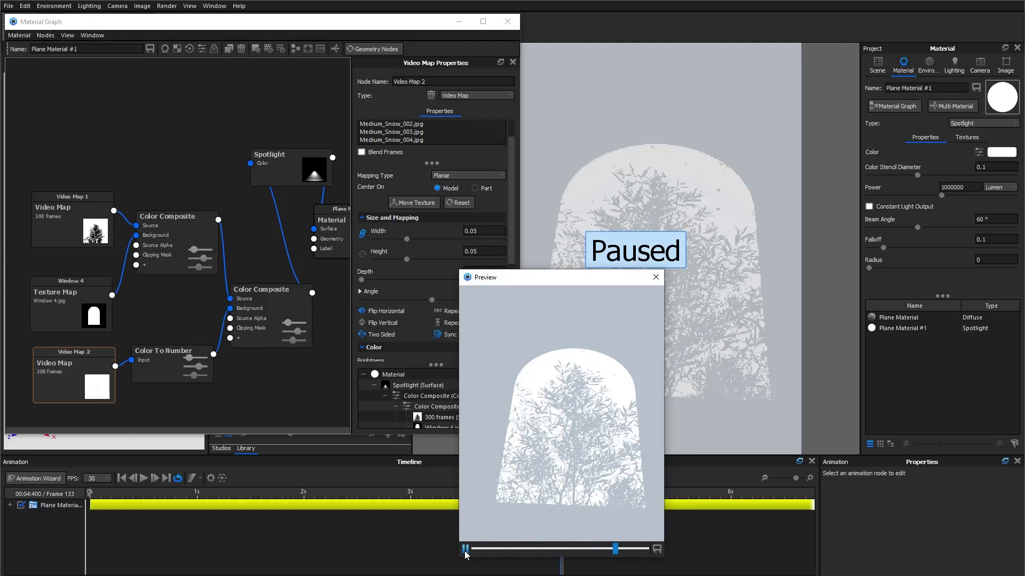
Resume real-time rendering and set the Color To Number node's Input From value to 0.5.
{"action": "left_click", "coordinate": [62, 30]}
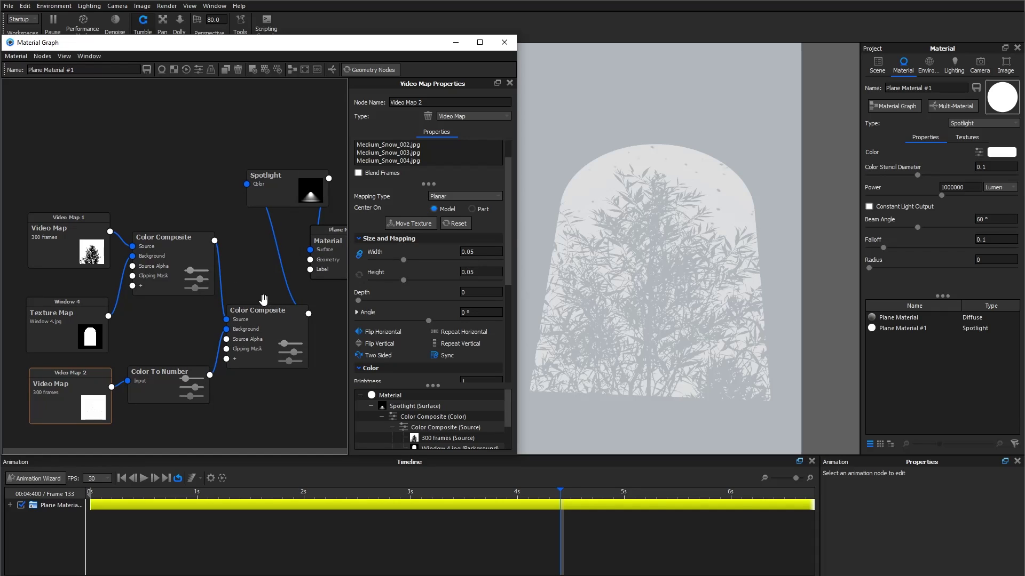
{"action": "left_click_drag", "start_coordinate": [261, 336], "coordinate": [322, 341]}
{"action": "left_click", "coordinate": [207, 388]}
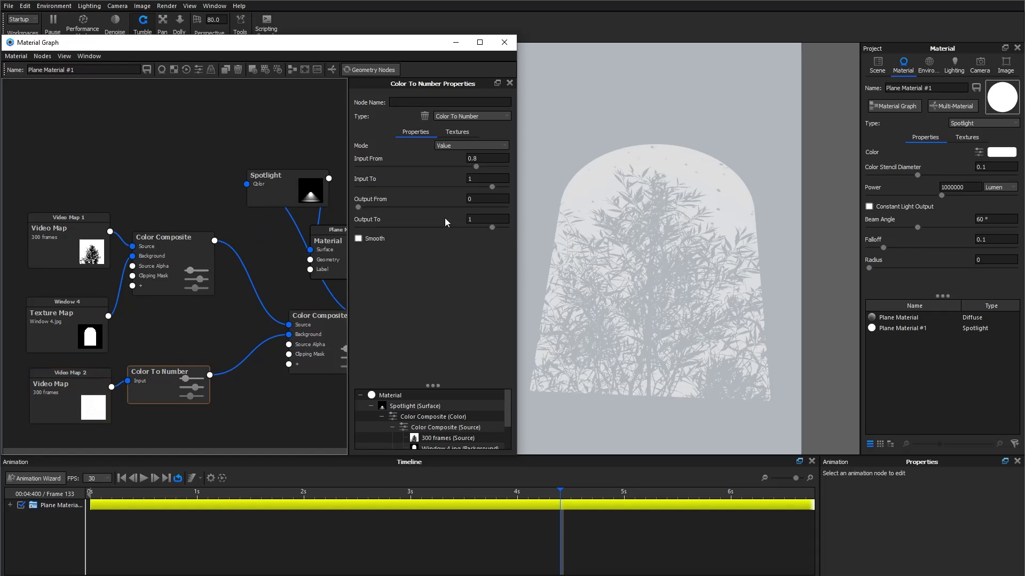
{"action": "left_click", "coordinate": [500, 158]}
{"action": "type", "text": "5"}
{"action": "left_click_drag", "start_coordinate": [302, 337], "coordinate": [238, 335]}
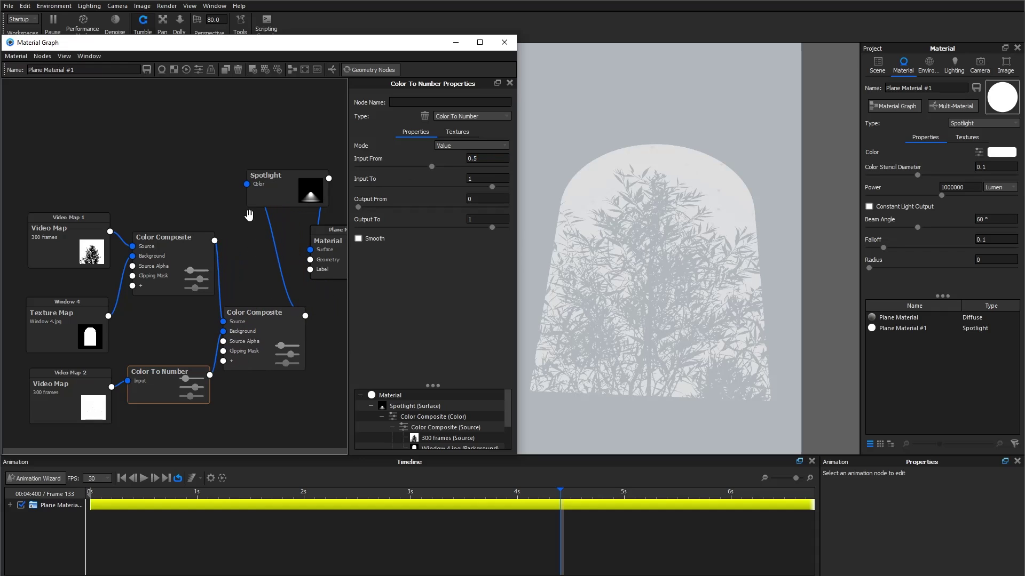
Soften the stencil's shadows by trying Spotlight radii of 0.05 and 0.01, settling on a Radius of 0.005.
{"action": "left_click", "coordinate": [305, 202]}
{"action": "scroll", "coordinate": [662, 293], "scroll_direction": "up", "scroll_amount": 6}
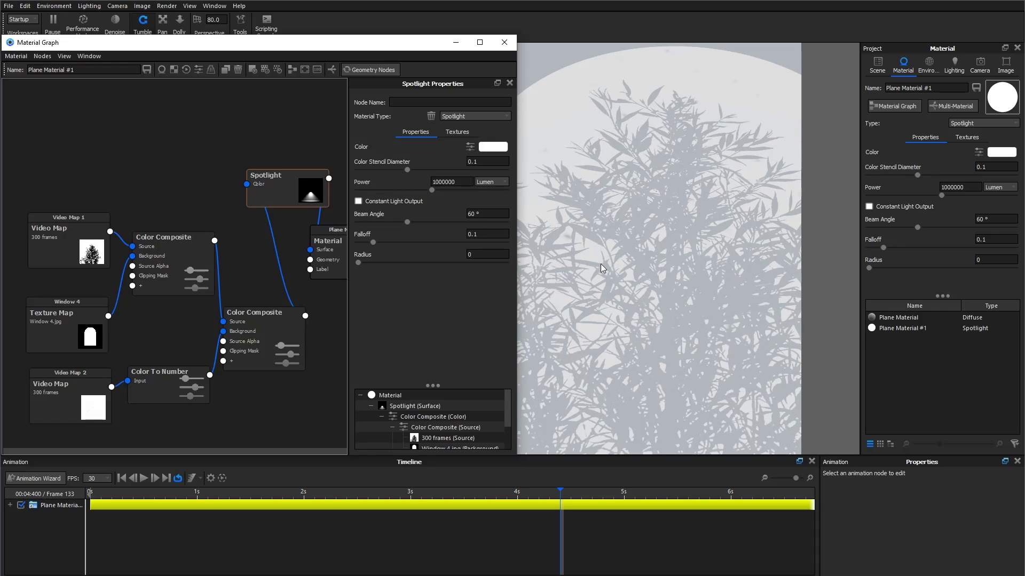
{"action": "left_click", "coordinate": [497, 254]}
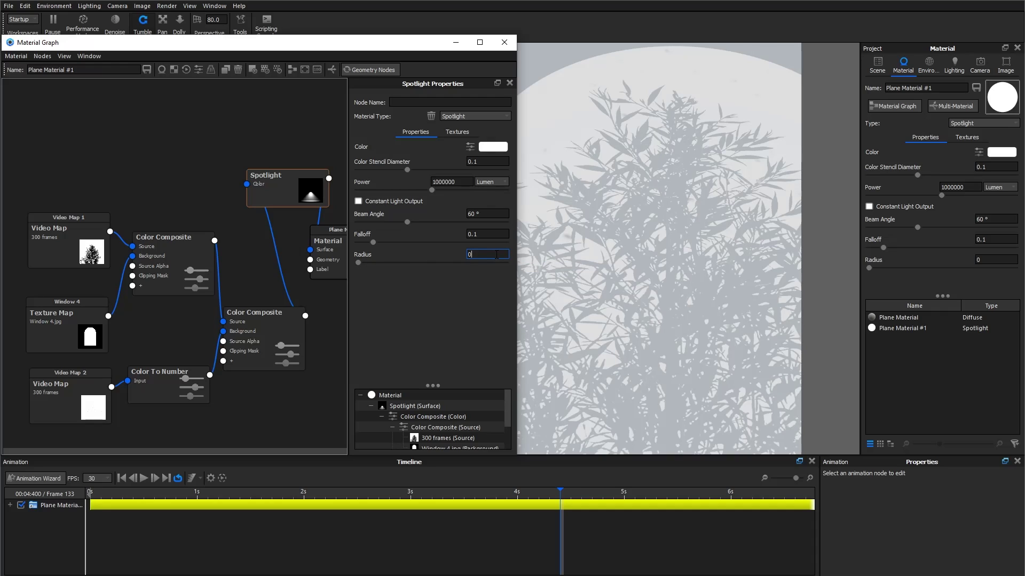
{"action": "type", "text": ".05"}
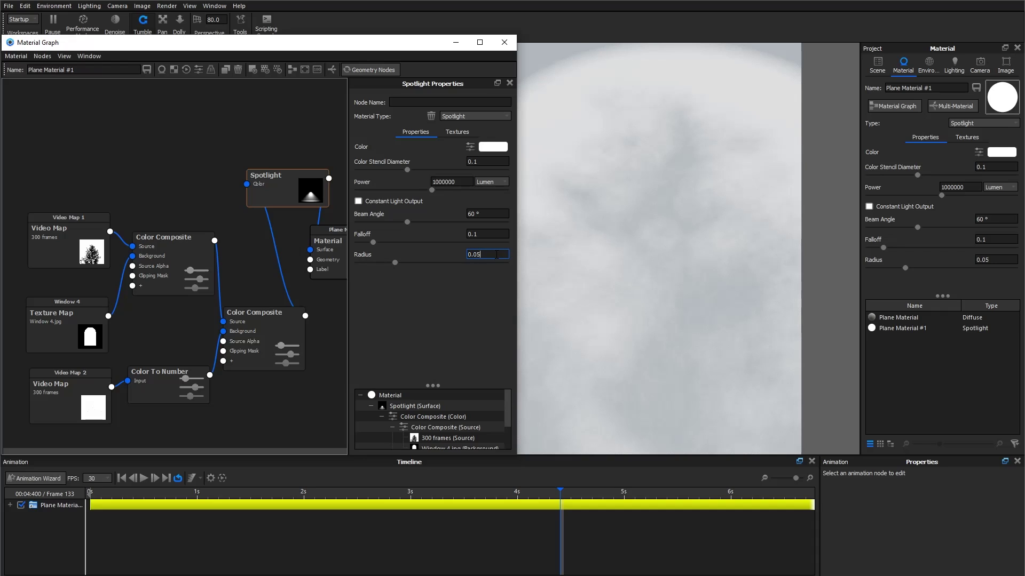
{"action": "key", "text": "Return"}
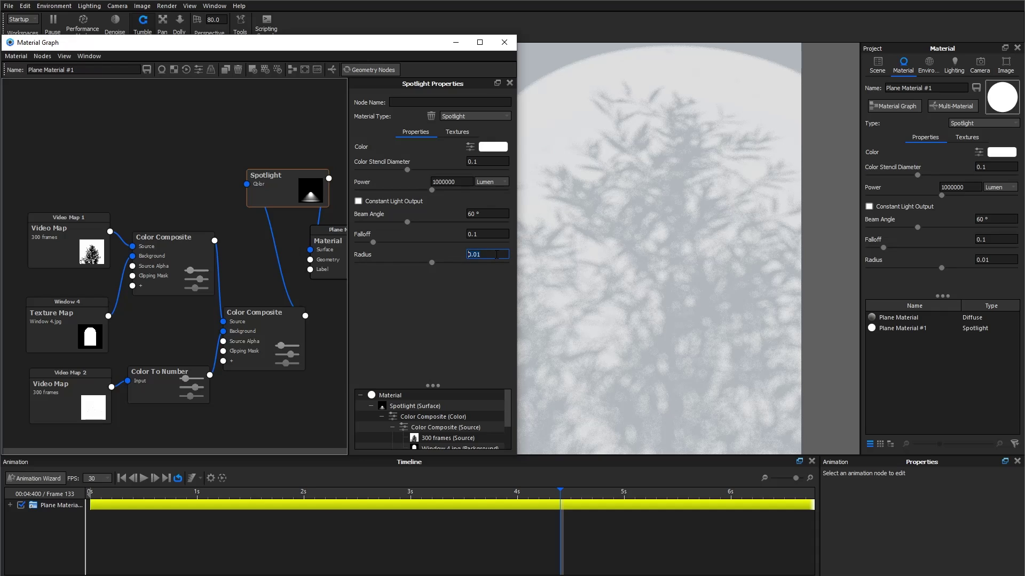
{"action": "key", "text": "Right"}
{"action": "key", "text": "Right"}
{"action": "key", "text": "Return"}
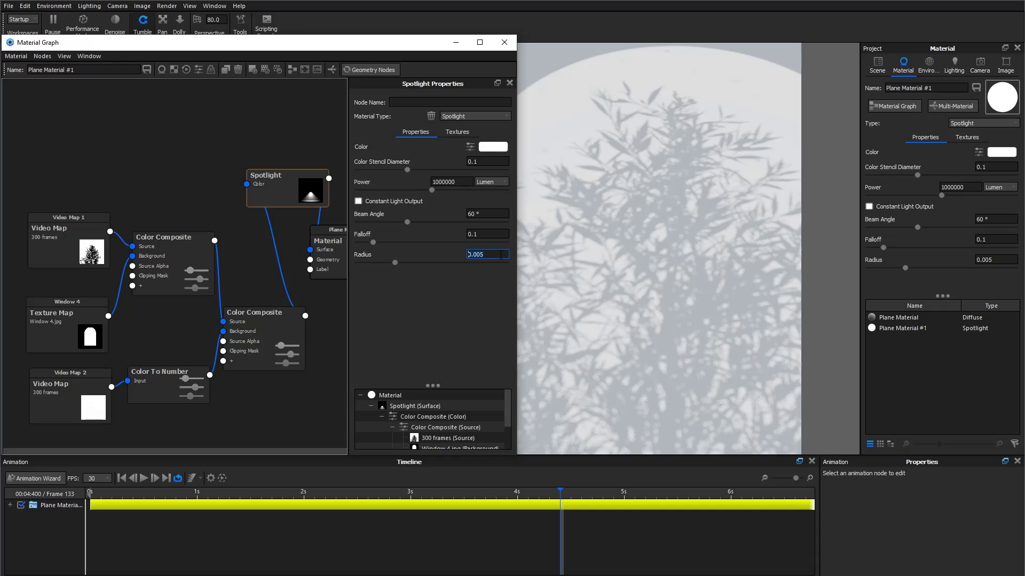
Rearrange the tree, window, Color Composite and Color To Number nodes to clear space before the Spotlight node.
{"action": "left_click_drag", "start_coordinate": [195, 287], "coordinate": [175, 288]}
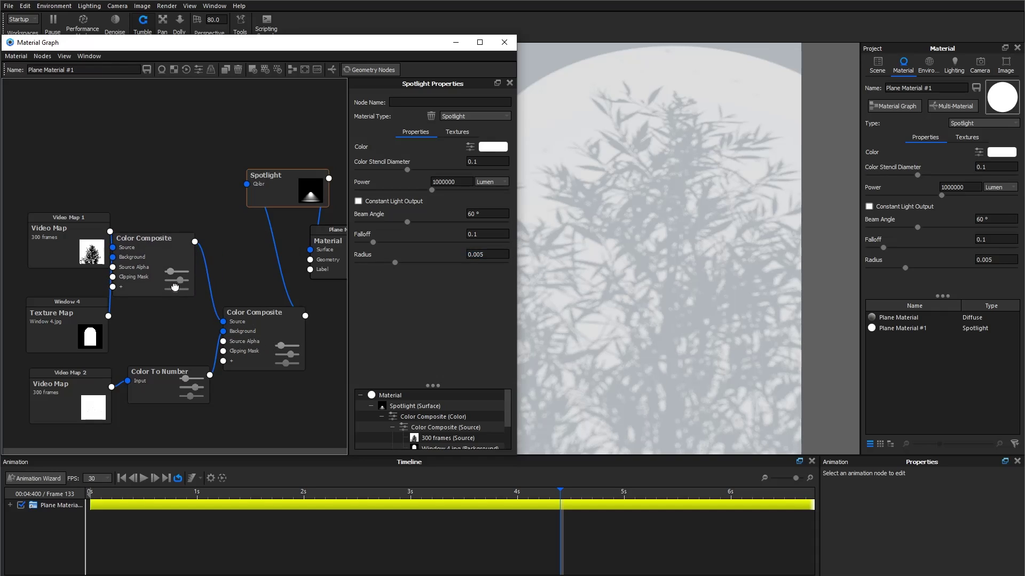
{"action": "left_click_drag", "start_coordinate": [97, 250], "coordinate": [39, 242]}
{"action": "left_click_drag", "start_coordinate": [176, 278], "coordinate": [132, 279]}
{"action": "left_click_drag", "start_coordinate": [101, 342], "coordinate": [15, 371]}
{"action": "left_click_drag", "start_coordinate": [160, 372], "coordinate": [87, 369]}
{"action": "left_click_drag", "start_coordinate": [280, 346], "coordinate": [212, 338]}
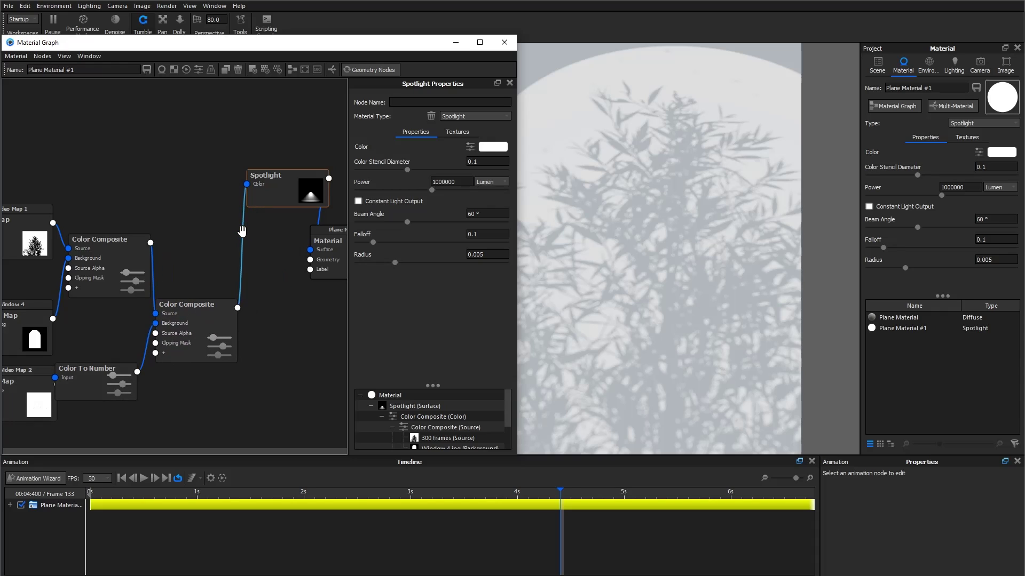
Insert a Color Adjust utility on the connection between the second Color Composite and the Spotlight's Color input.
{"action": "left_click", "coordinate": [242, 231]}
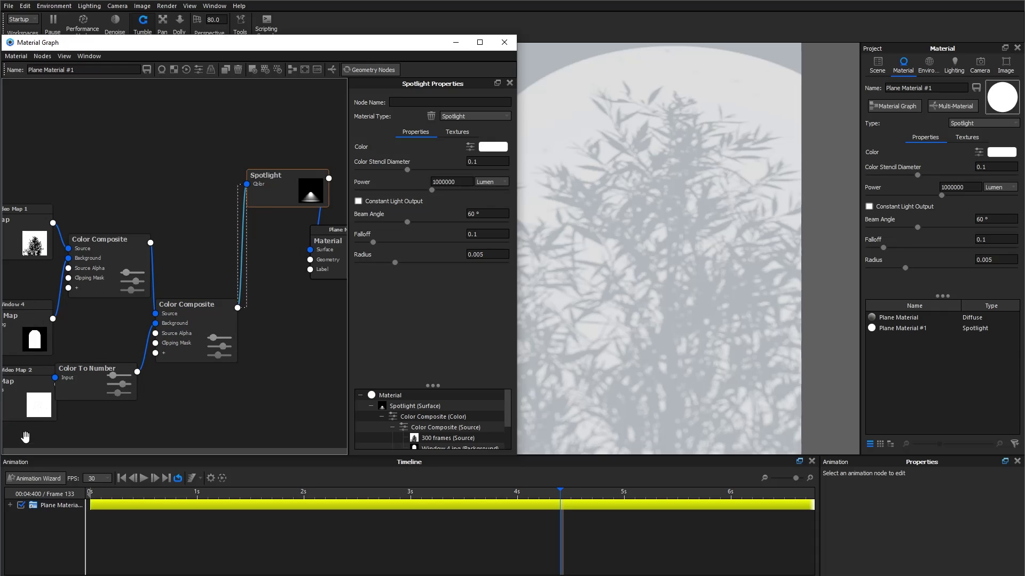
{"action": "right_click", "coordinate": [242, 238]}
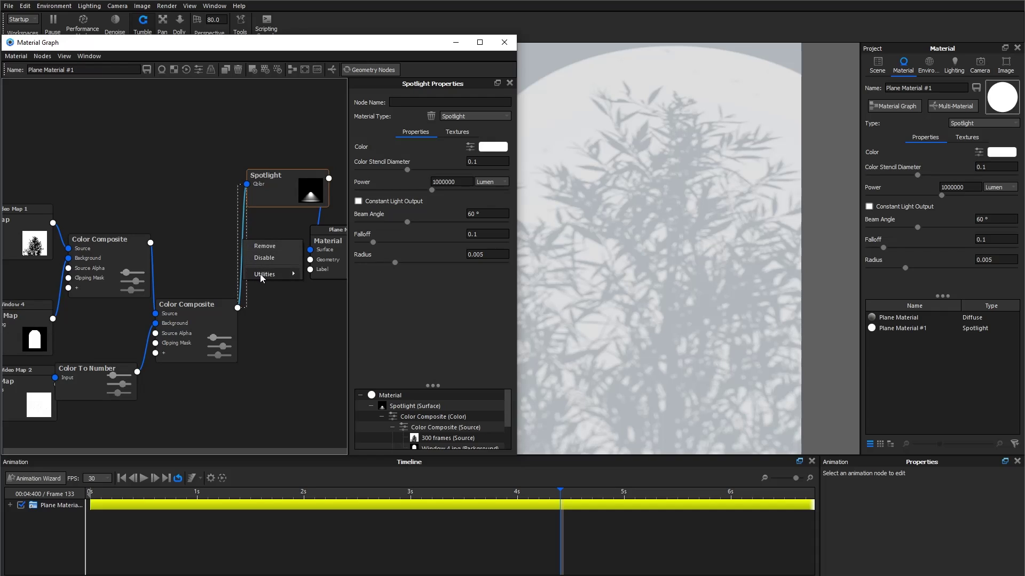
{"action": "mouse_move", "coordinate": [293, 274]}
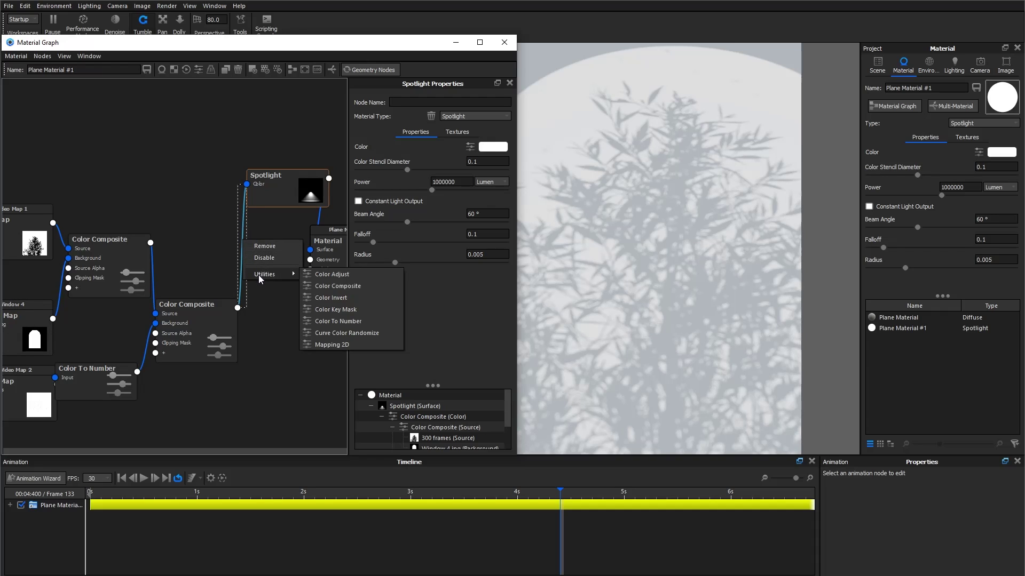
{"action": "left_click", "coordinate": [345, 281]}
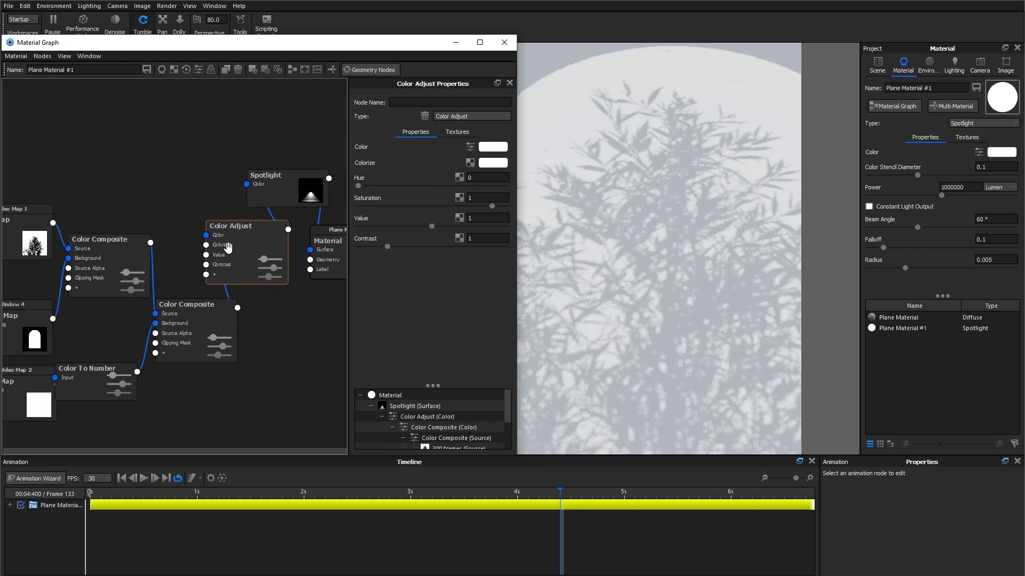
Set the Color Adjust node's Colorize color to a Kelvin temperature of 5068° and play back the rendered animation preview.
{"action": "left_click", "coordinate": [493, 163]}
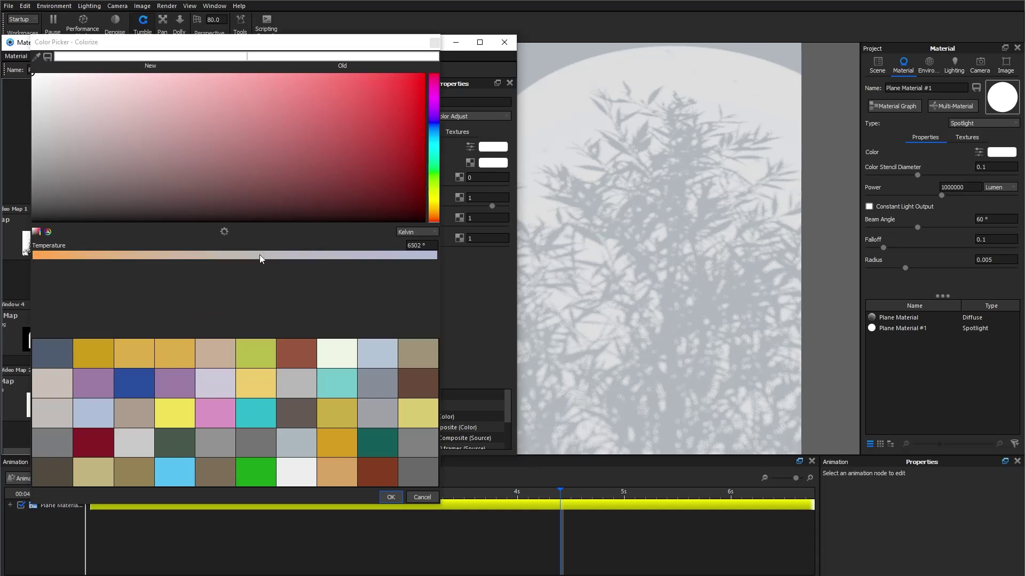
{"action": "left_click", "coordinate": [175, 254]}
{"action": "left_click", "coordinate": [416, 232]}
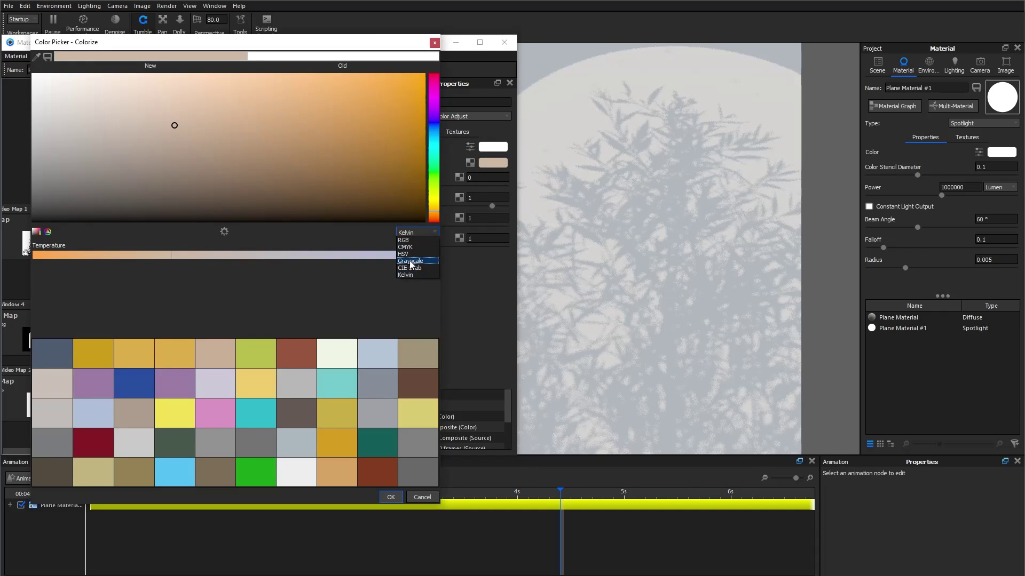
{"action": "mouse_move", "coordinate": [176, 255]}
{"action": "left_mouse_down"}
{"action": "mouse_move", "coordinate": [152, 258]}
{"action": "mouse_move", "coordinate": [181, 257]}
{"action": "left_mouse_up"}
{"action": "left_click", "coordinate": [363, 258]}
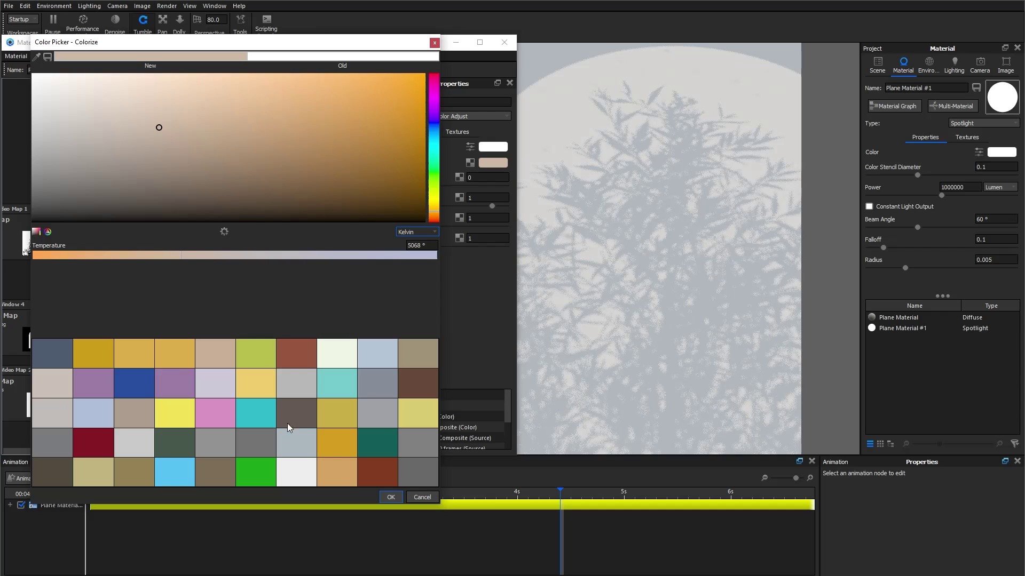
{"action": "left_click", "coordinate": [391, 498]}
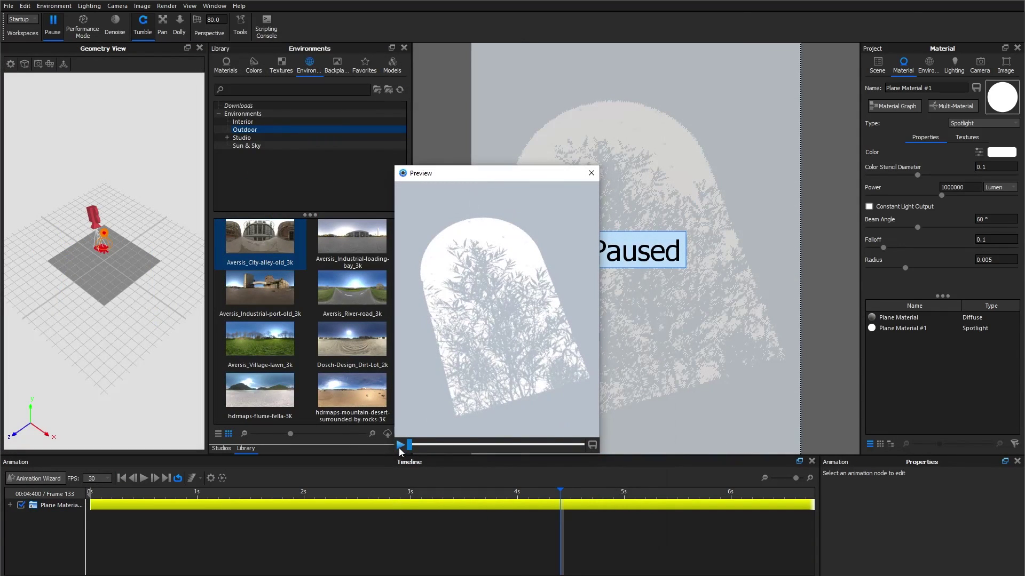
{"action": "left_click", "coordinate": [401, 445]}
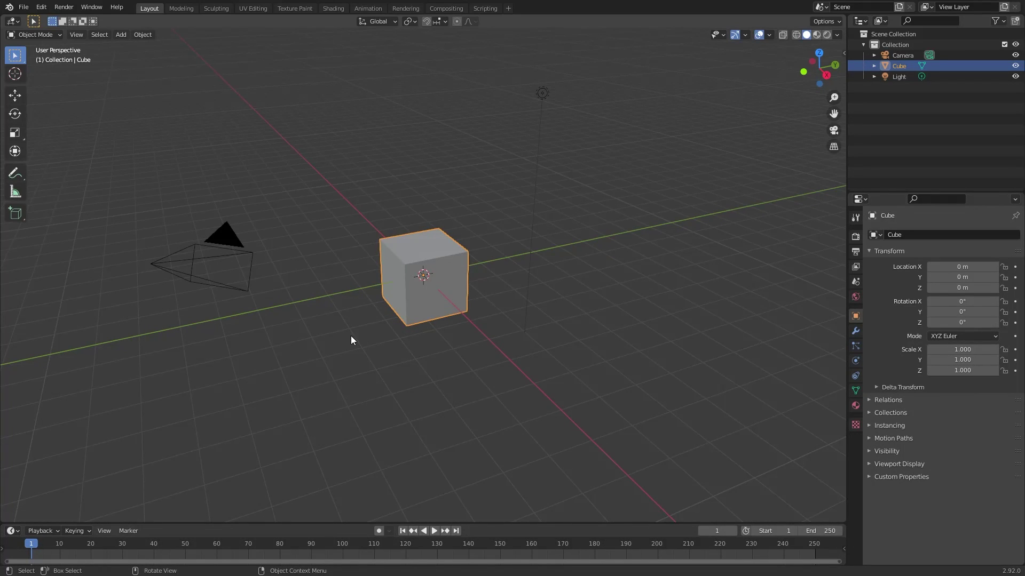
In Blender, delete the default camera, cube and light from the new scene.
{"action": "key", "text": "a"}
{"action": "key", "text": "x"}
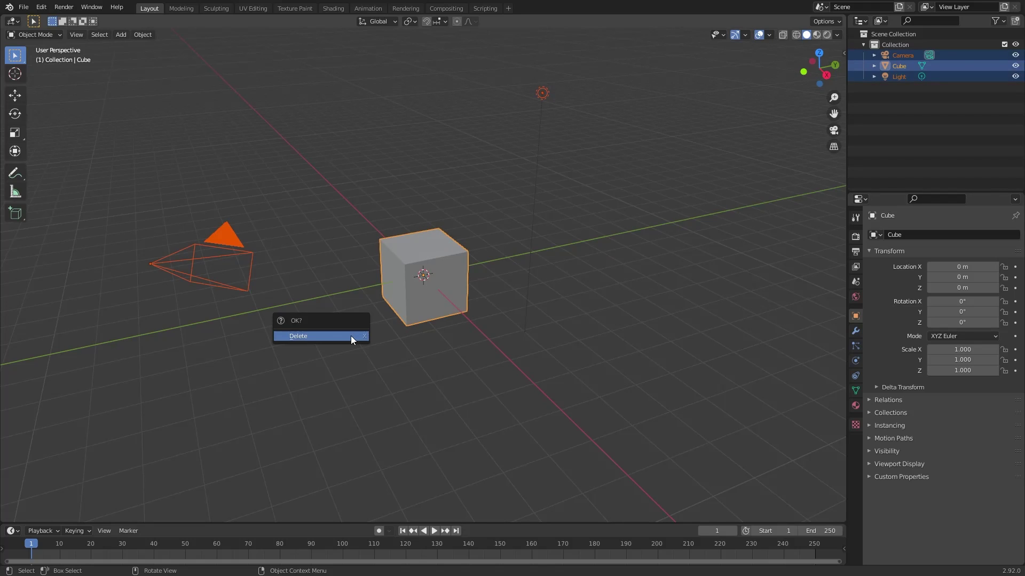
{"action": "left_click", "coordinate": [351, 335]}
Add a plane mesh at the origin and scale its geometry by 10 in Edit Mode.
{"action": "key", "text": "shift+a"}
{"action": "mouse_move", "coordinate": [373, 330]}
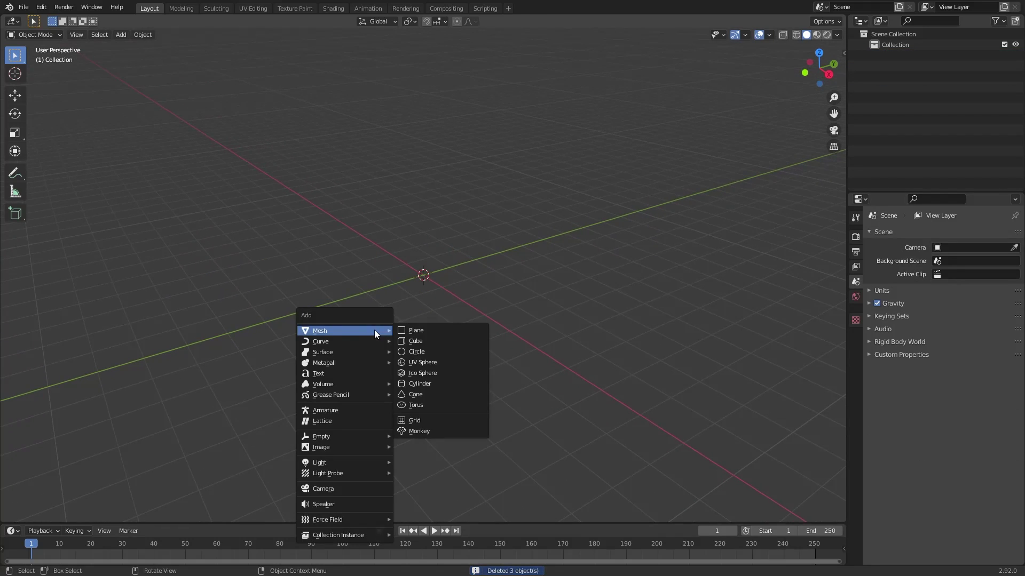
{"action": "left_click", "coordinate": [416, 330]}
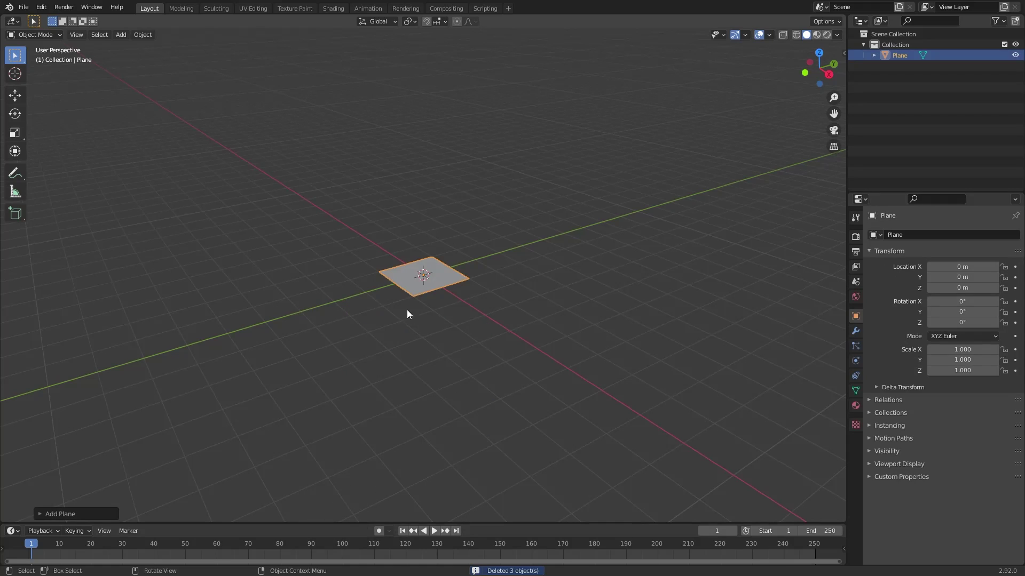
{"action": "key", "text": "Tab"}
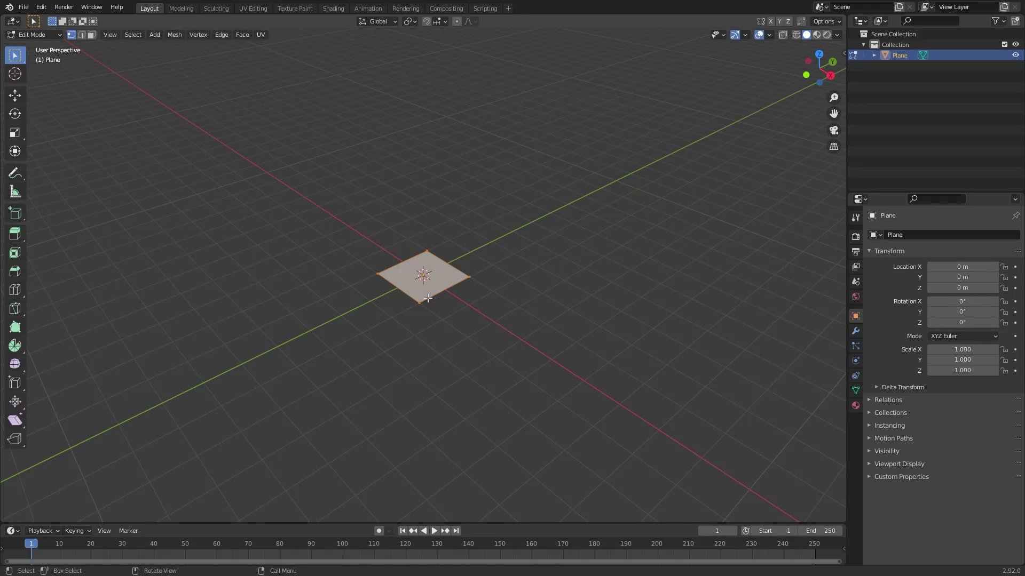
{"action": "type", "text": "s10"}
{"action": "key", "text": "Return"}
{"action": "key", "text": "Tab"}
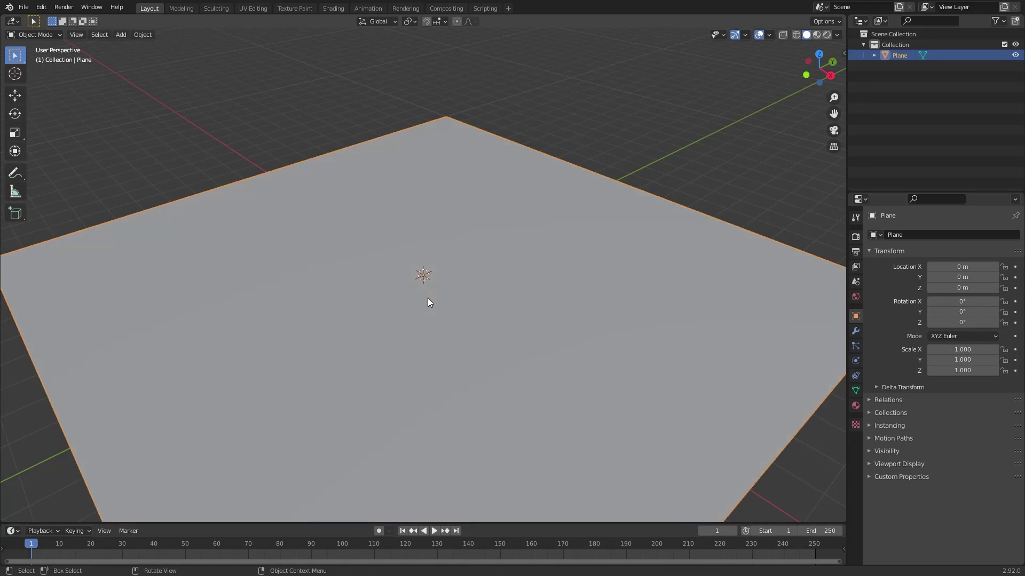
Add a spot light at the origin and raise it about 7.24 m along Z above the plane.
{"action": "scroll", "coordinate": [472, 291], "scroll_direction": "up", "scroll_amount": 2}
{"action": "scroll", "coordinate": [466, 288], "scroll_direction": "down", "scroll_amount": 4}
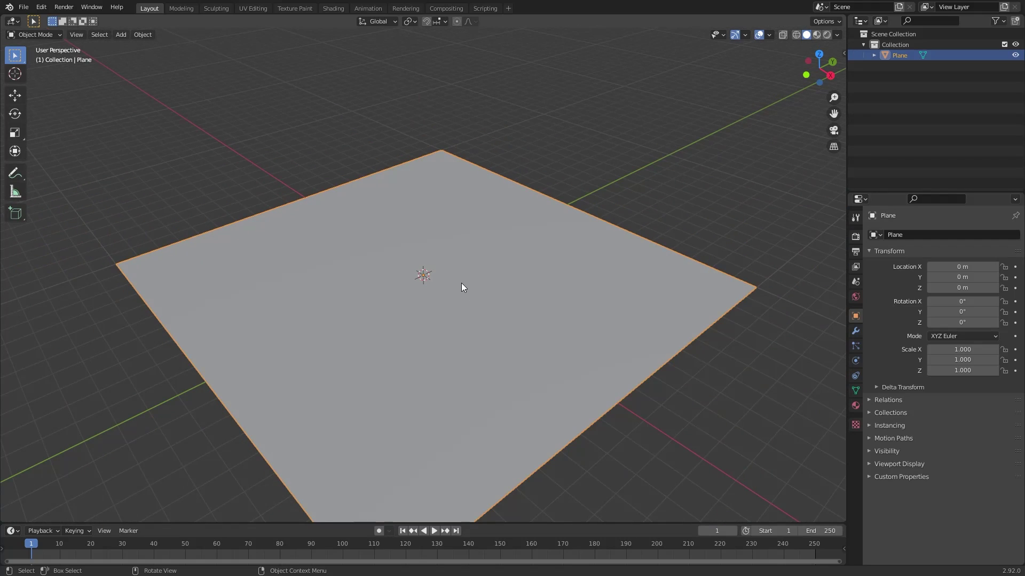
{"action": "scroll", "coordinate": [549, 200], "scroll_direction": "down", "scroll_amount": 1}
{"action": "left_click", "coordinate": [558, 191]}
{"action": "key", "text": "shift+a"}
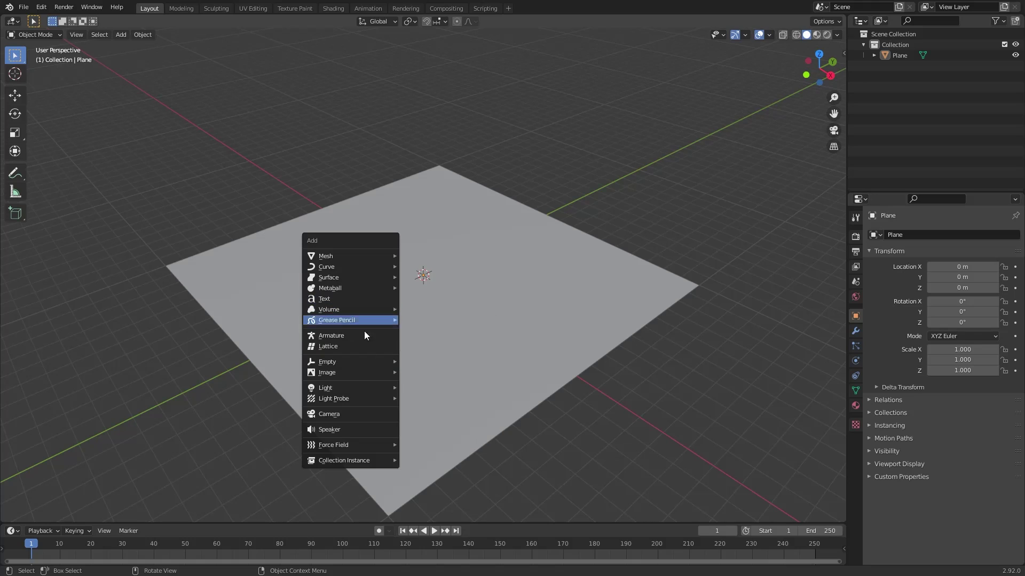
{"action": "mouse_move", "coordinate": [354, 389]}
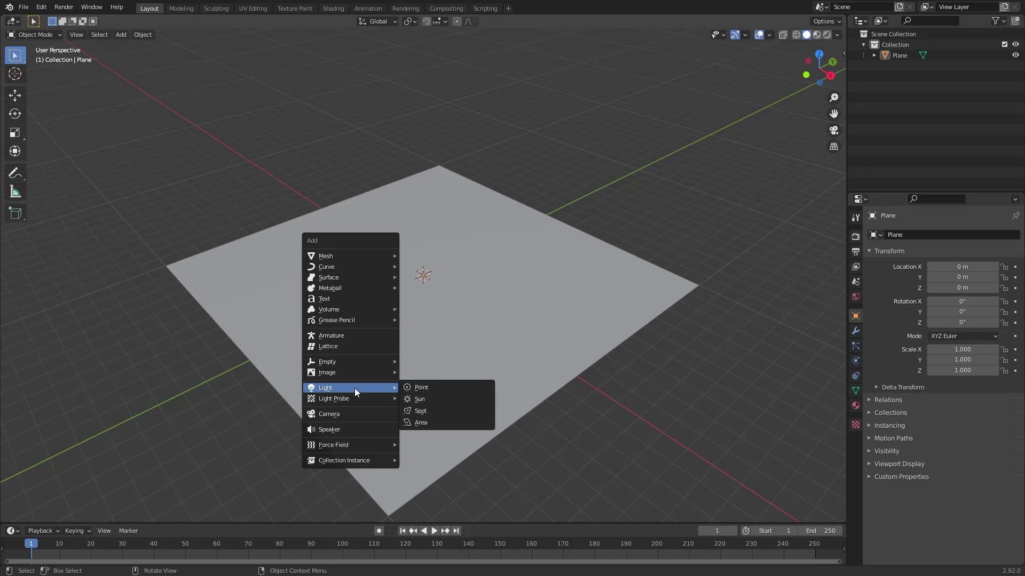
{"action": "left_click", "coordinate": [422, 411]}
{"action": "key", "text": "g"}
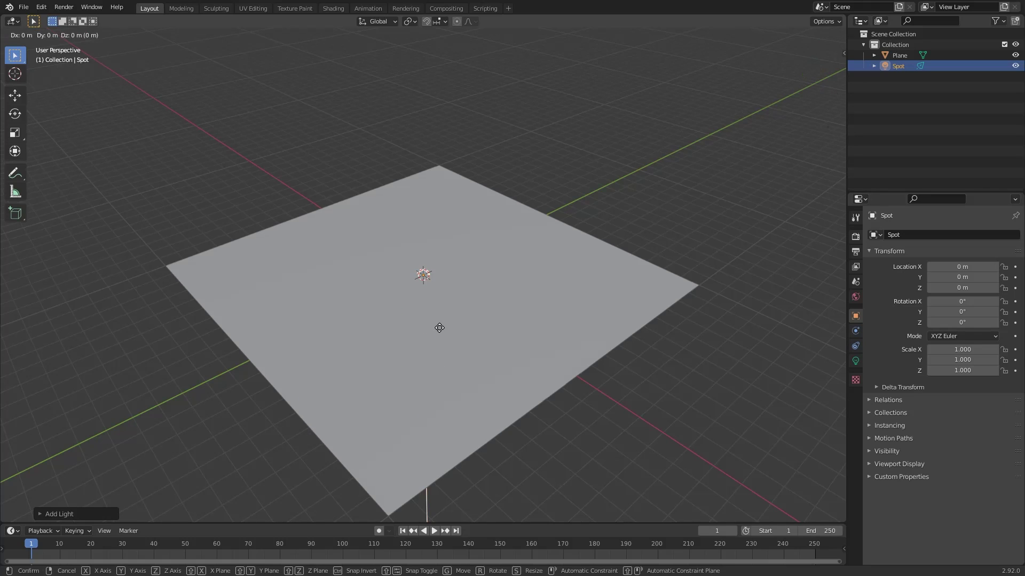
{"action": "key", "text": "z"}
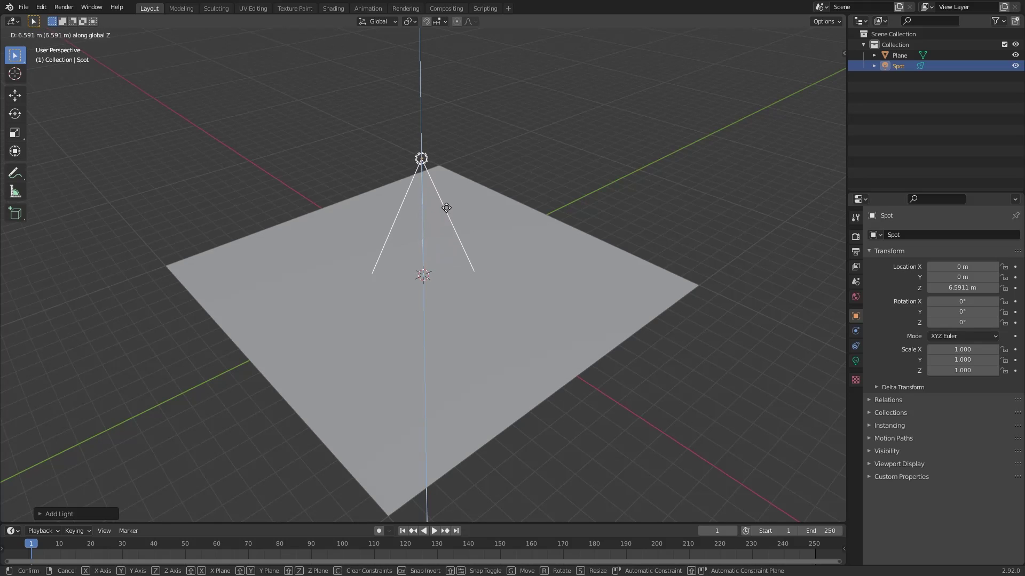
{"action": "left_click", "coordinate": [447, 199]}
Split the 3D viewport into two side-by-side views and switch the narrower one to Rendered shading.
{"action": "middle_click_drag", "start_coordinate": [459, 208], "coordinate": [497, 211]}
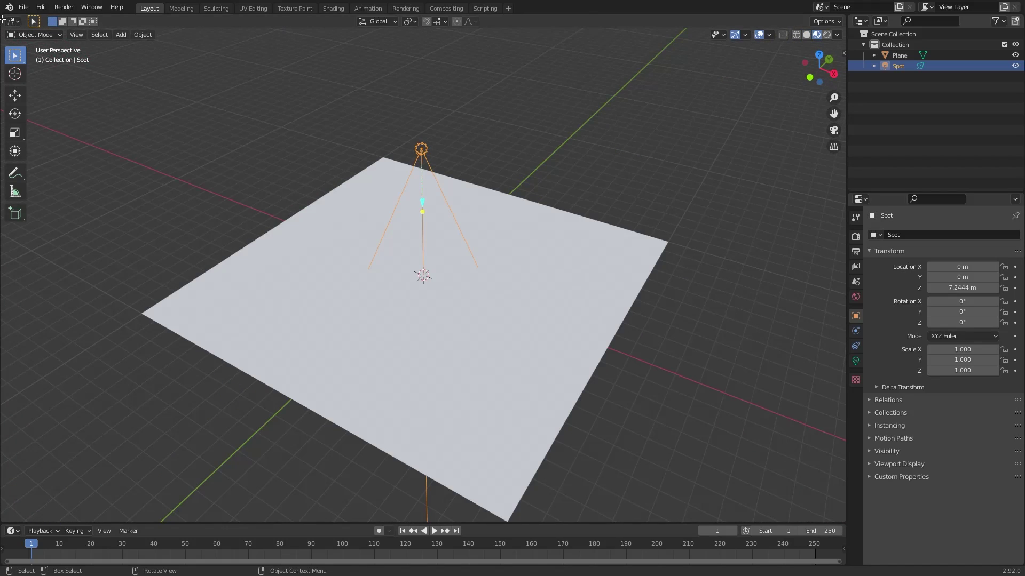
{"action": "left_click_drag", "start_coordinate": [5, 20], "coordinate": [317, 24]}
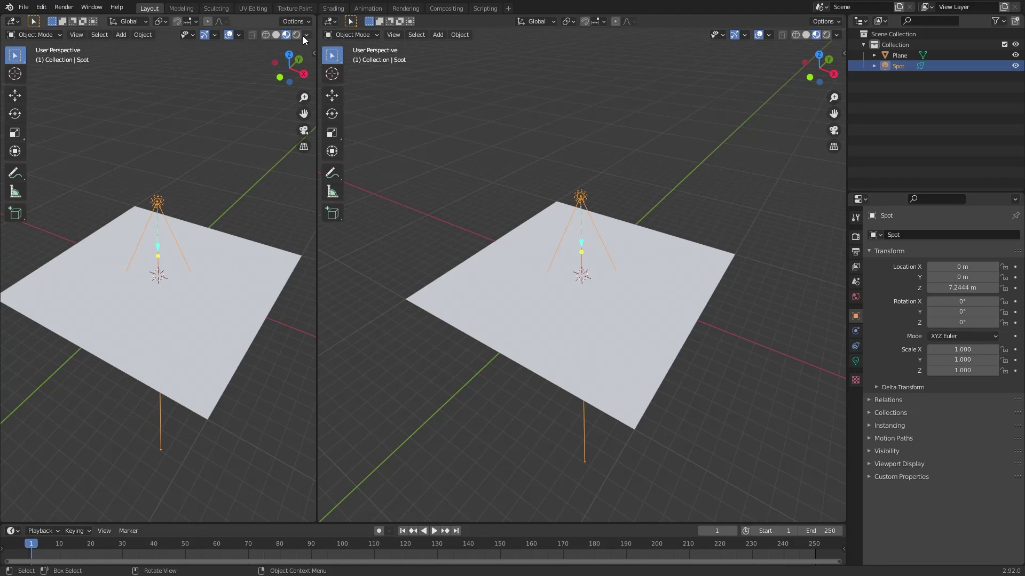
{"action": "left_click", "coordinate": [298, 34]}
Set the spot light's Power to 500 W in its light properties.
{"action": "scroll", "coordinate": [168, 276], "scroll_direction": "up", "scroll_amount": 3}
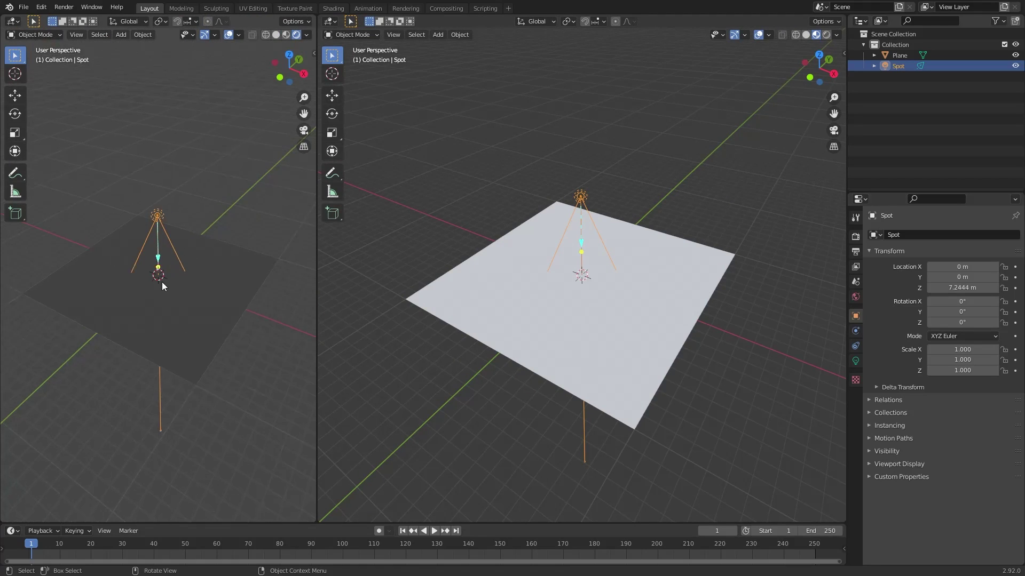
{"action": "middle_click_drag", "start_coordinate": [173, 243], "coordinate": [163, 244]}
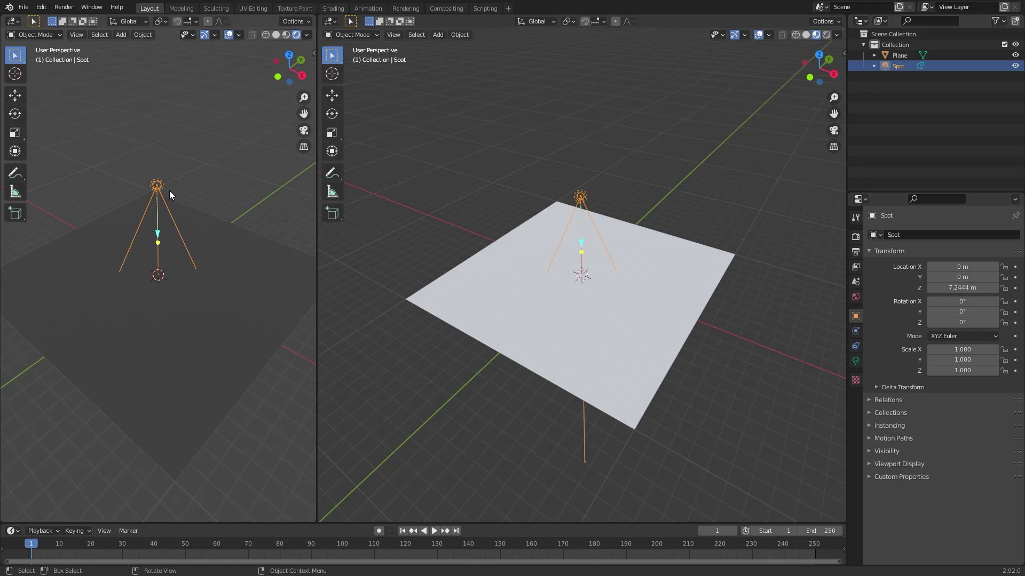
{"action": "left_click", "coordinate": [856, 361]}
{"action": "left_click", "coordinate": [970, 305]}
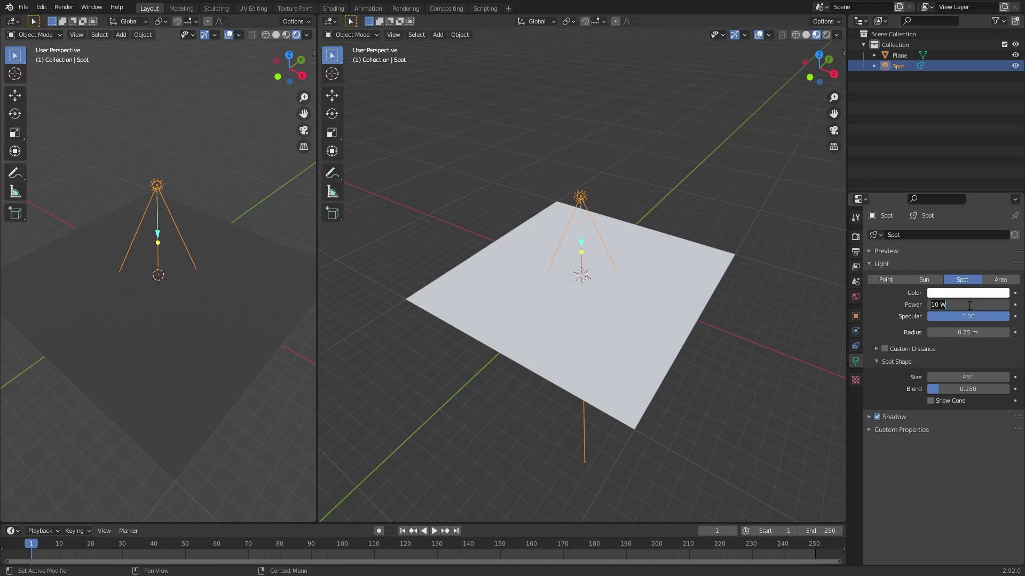
{"action": "type", "text": "500"}
{"action": "key", "text": "Return"}
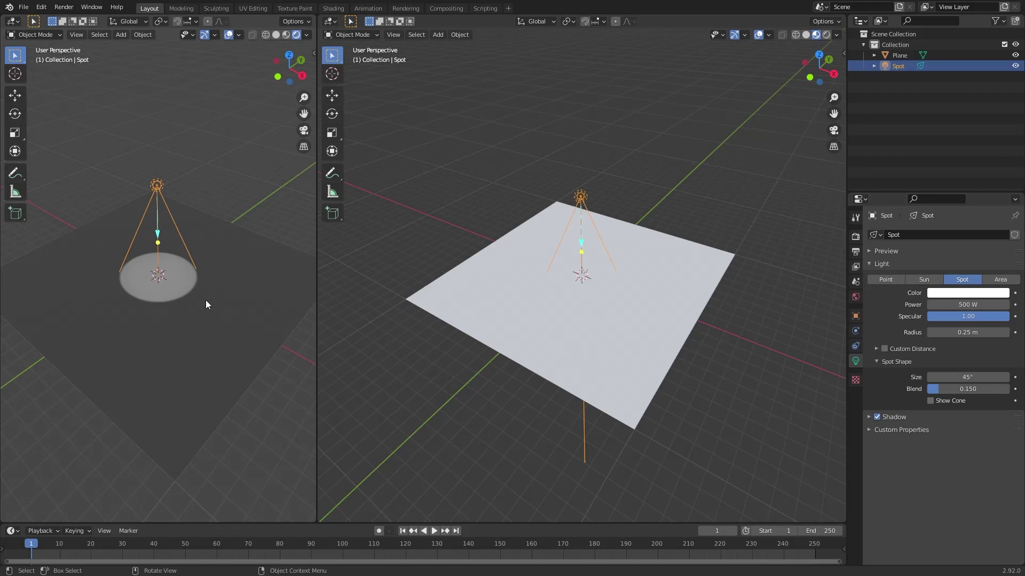
Deselect the spot light and search the add-on preferences for "IMAG" to check whether Import Images as Planes is enabled.
{"action": "left_click", "coordinate": [262, 217]}
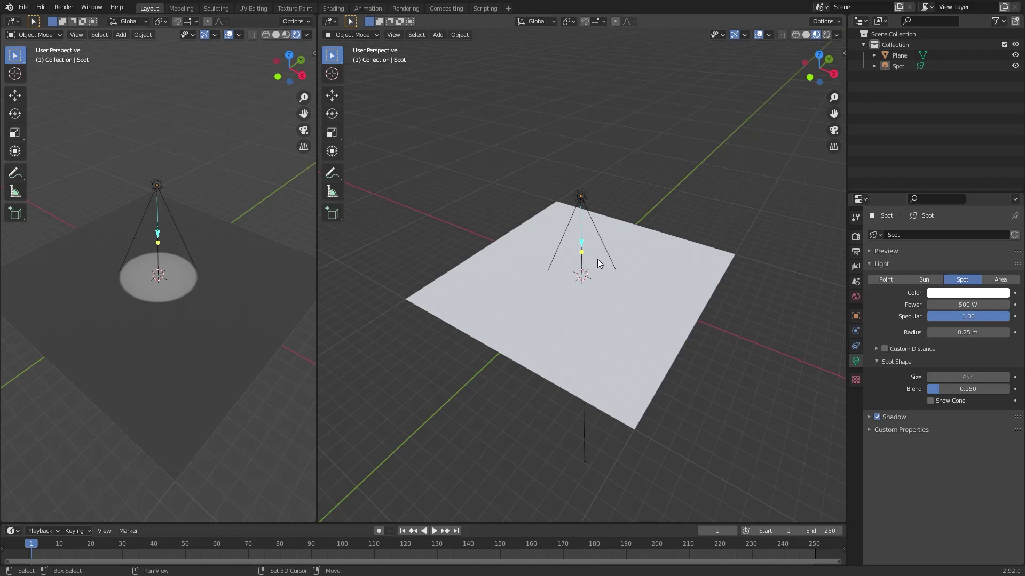
{"action": "key", "text": "shift+a"}
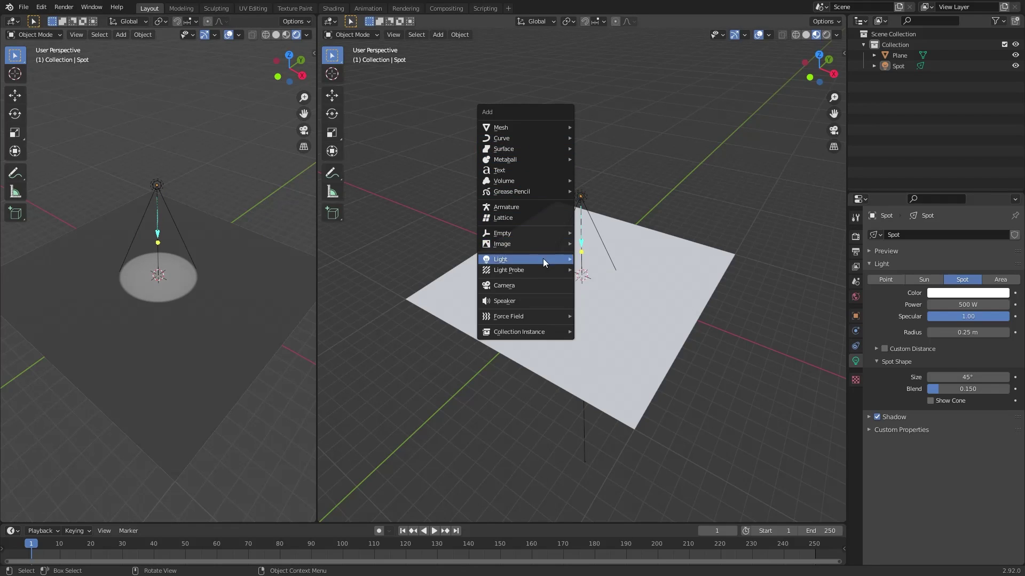
{"action": "mouse_move", "coordinate": [540, 243]}
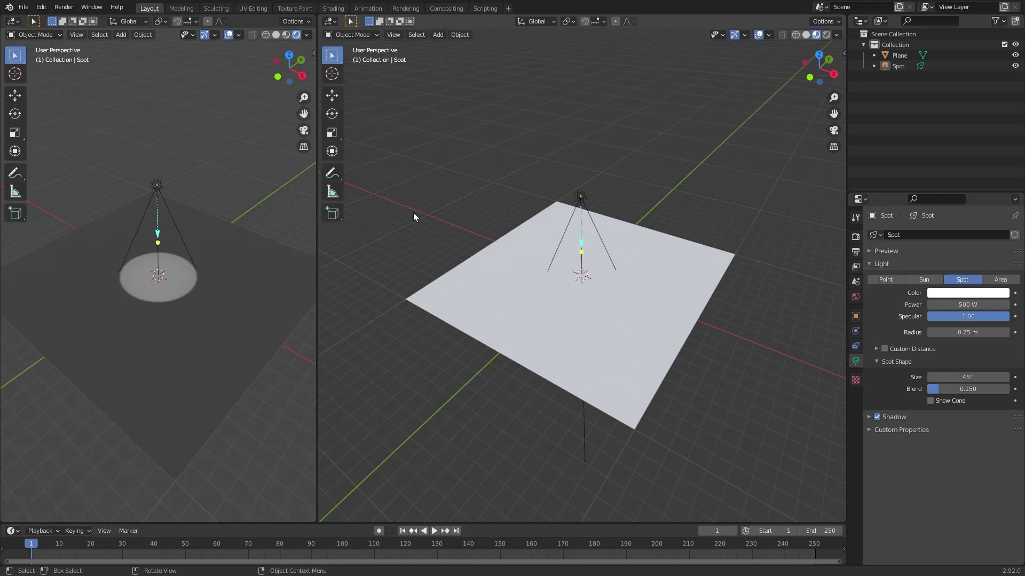
{"action": "left_click", "coordinate": [41, 7]}
{"action": "left_click", "coordinate": [92, 162]}
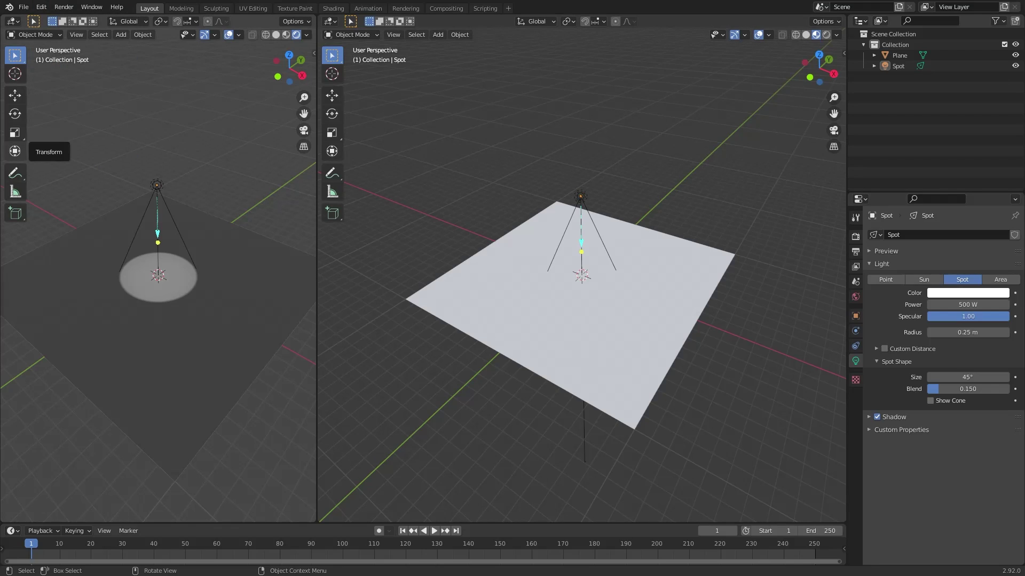
{"action": "left_click", "coordinate": [290, 66]}
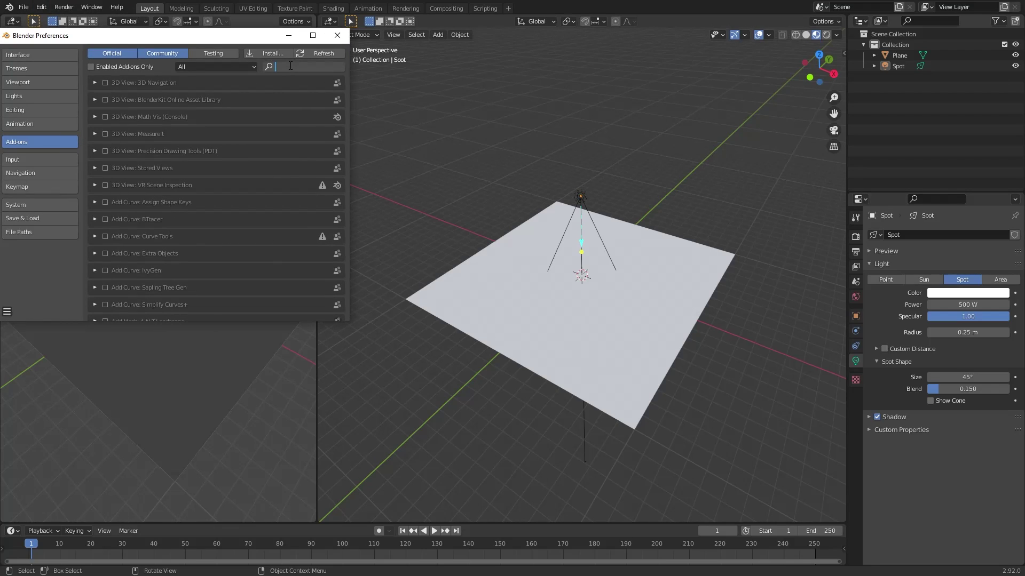
{"action": "type", "text": "IMAG"}
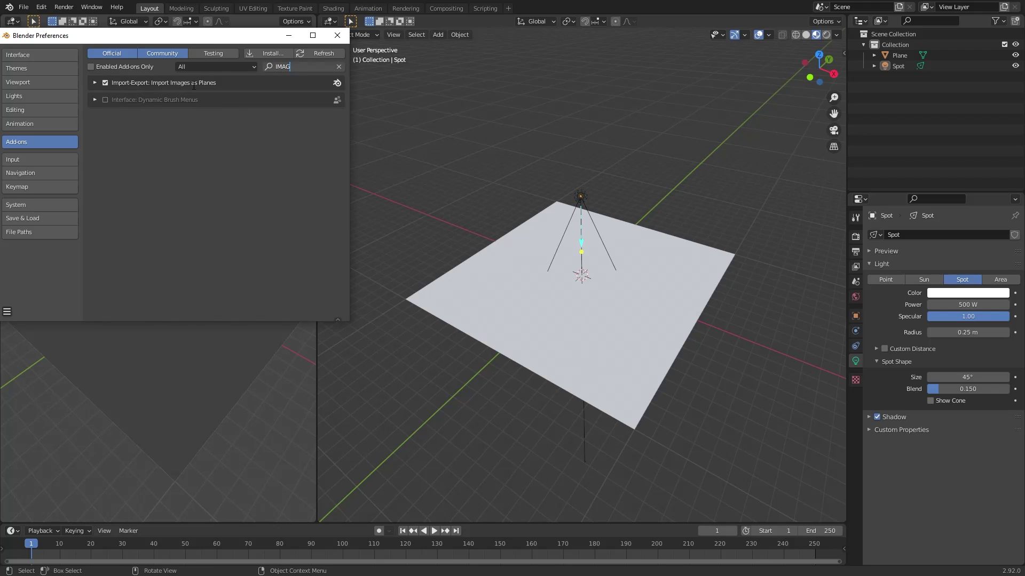
{"action": "left_click", "coordinate": [337, 36]}
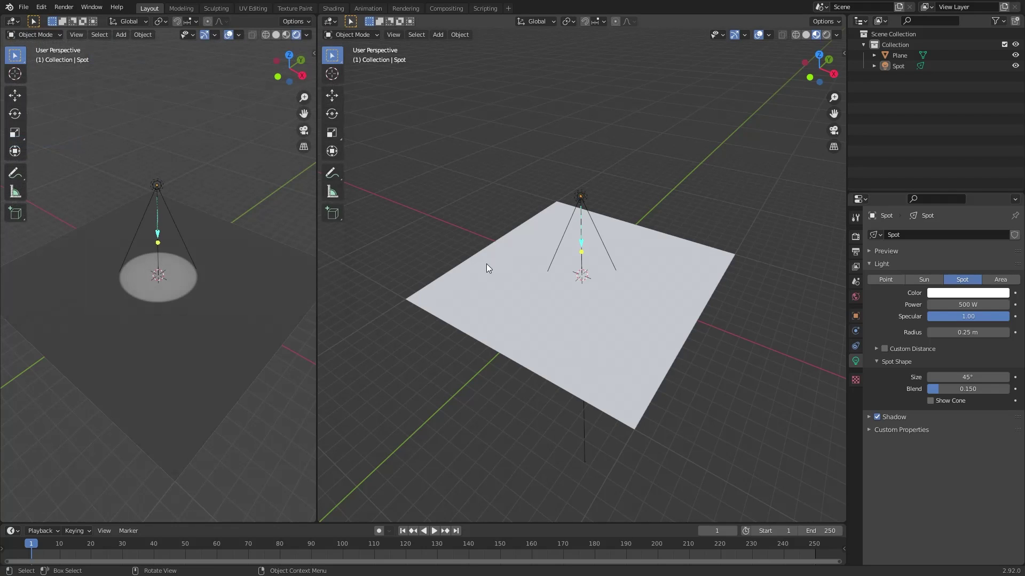
Import the Calm_Tulip_Tree_000 image as a plane at the origin.
{"action": "key", "text": "shift+a"}
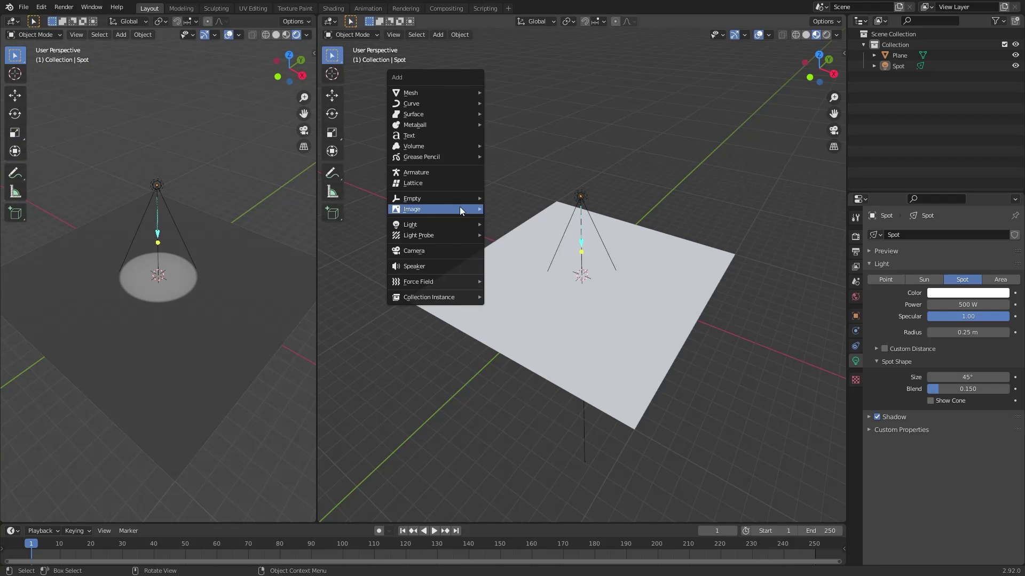
{"action": "mouse_move", "coordinate": [460, 206]}
{"action": "left_click", "coordinate": [510, 229]}
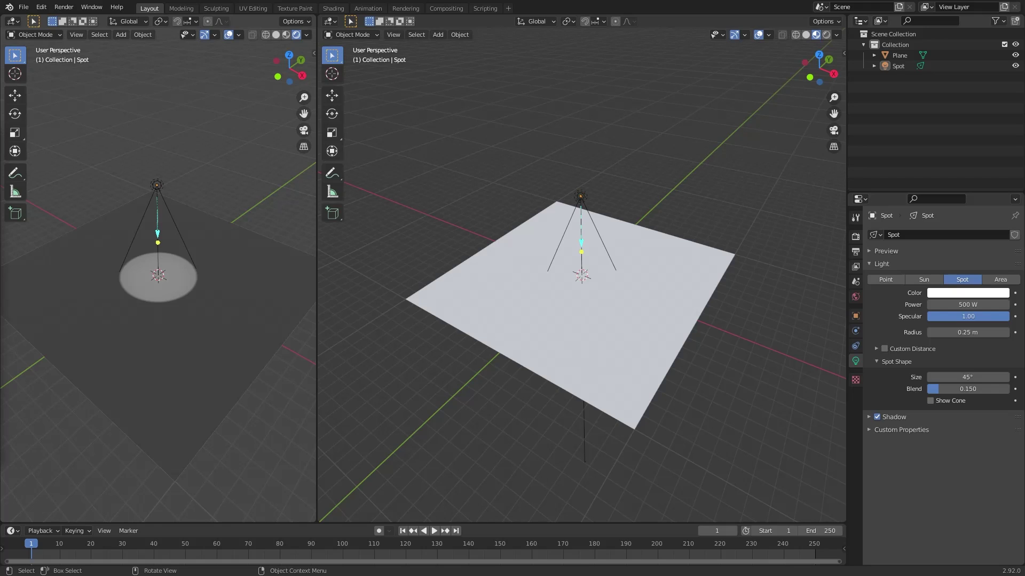
Raise the tree image plane along Z until it sits a little below the spot light.
{"action": "scroll", "coordinate": [659, 277], "scroll_direction": "up", "scroll_amount": 3}
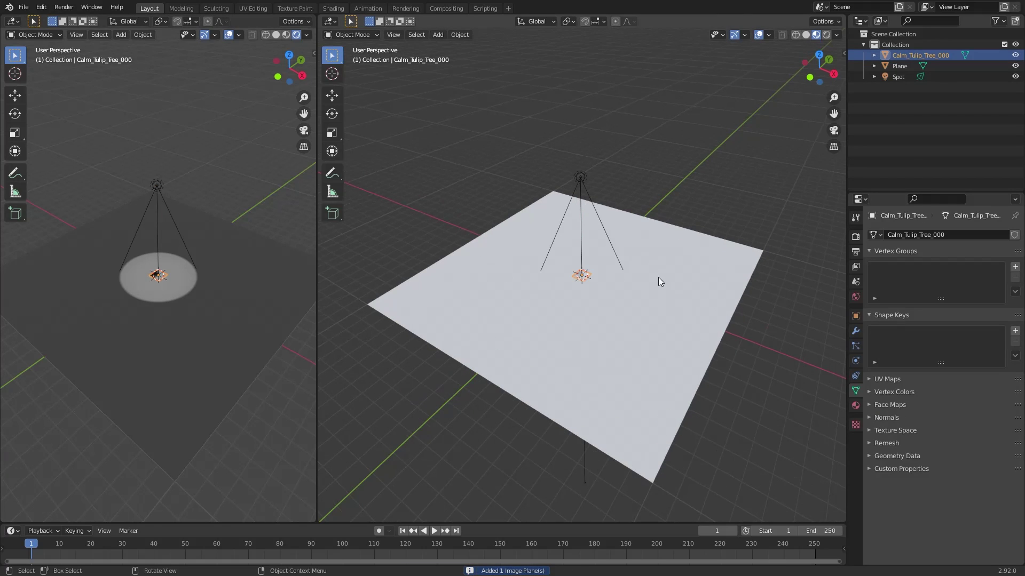
{"action": "key", "text": "g"}
{"action": "key", "text": "z"}
{"action": "left_click", "coordinate": [630, 178]}
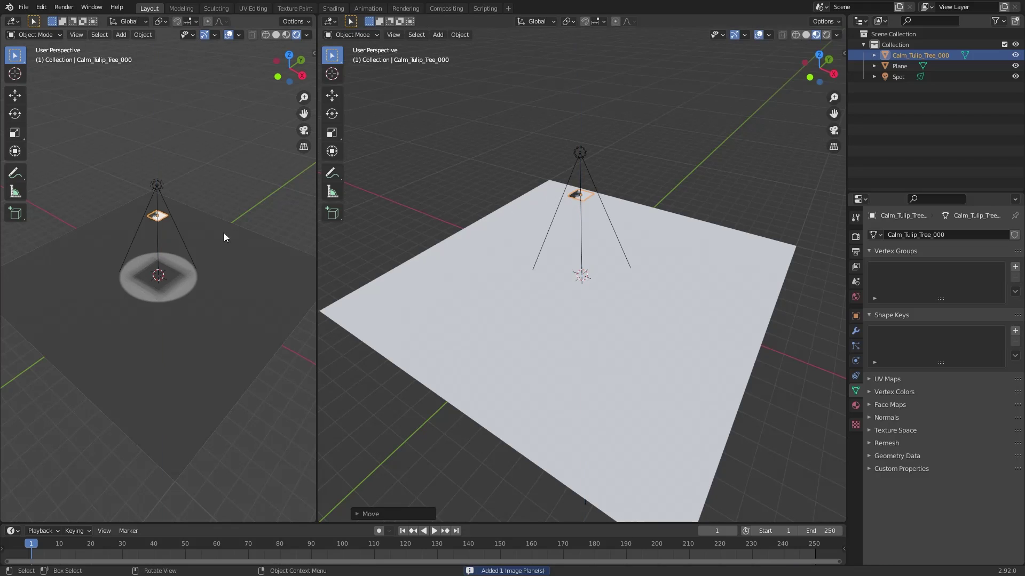
Set the scene's render engine to Cycles.
{"action": "scroll", "coordinate": [162, 262], "scroll_direction": "up", "scroll_amount": 5}
{"action": "middle_click_drag", "start_coordinate": [171, 263], "coordinate": [181, 238]}
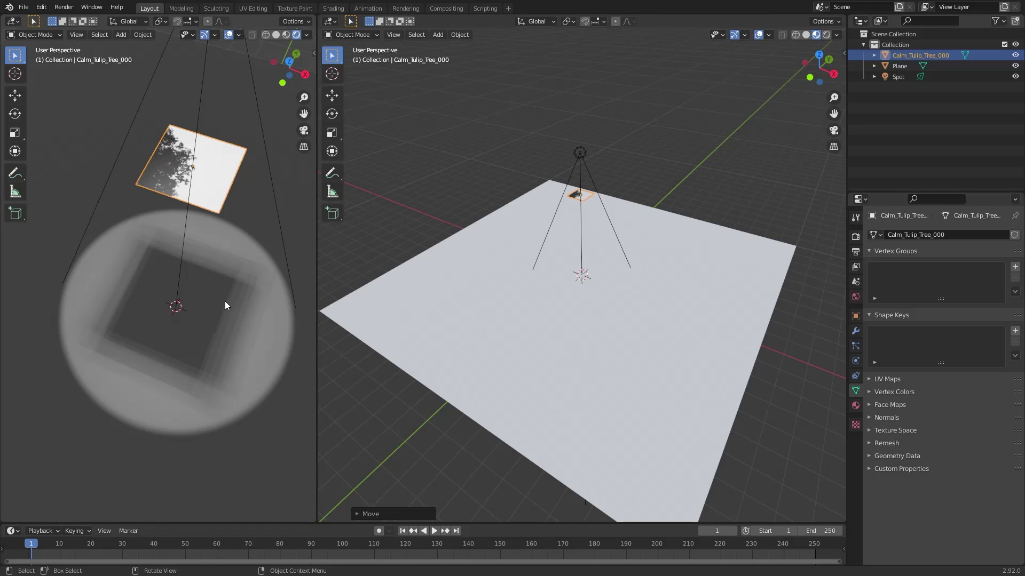
{"action": "left_click", "coordinate": [855, 236]}
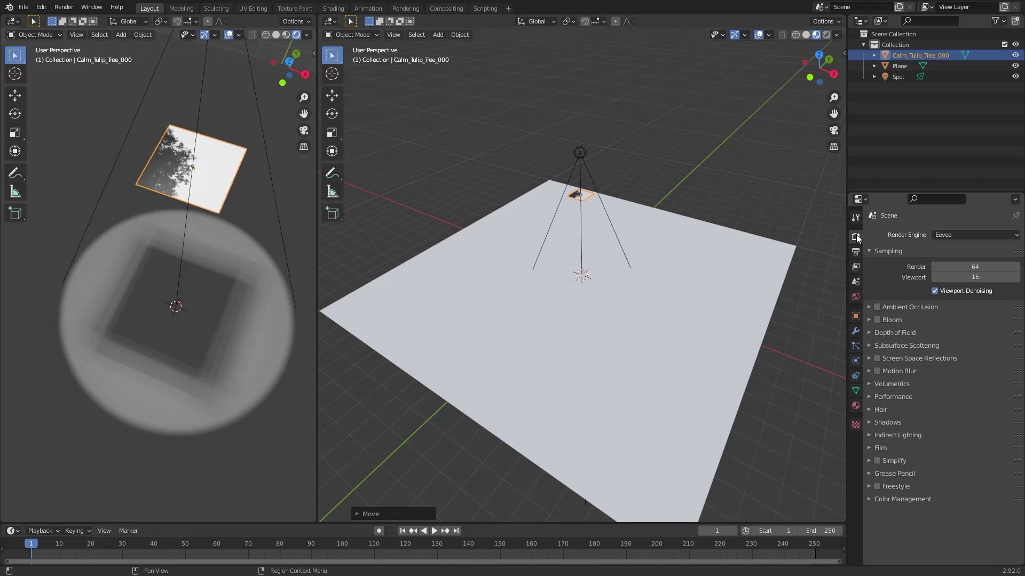
{"action": "left_click", "coordinate": [959, 239]}
{"action": "left_click", "coordinate": [958, 270]}
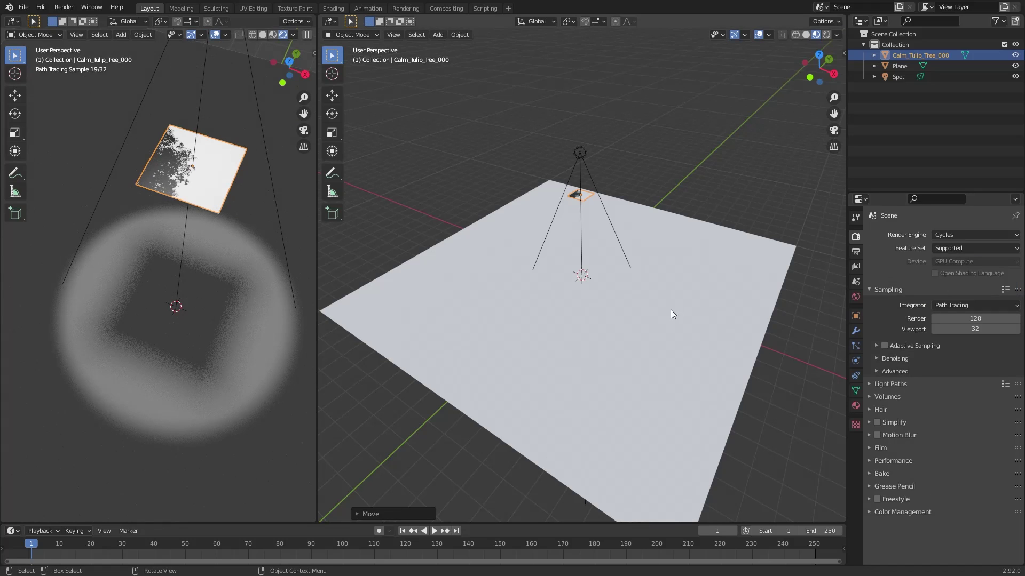
Enlarge the timeline area upward and turn it into a Shader Editor showing the image plane's material.
{"action": "middle_click_drag", "start_coordinate": [241, 354], "coordinate": [216, 275]}
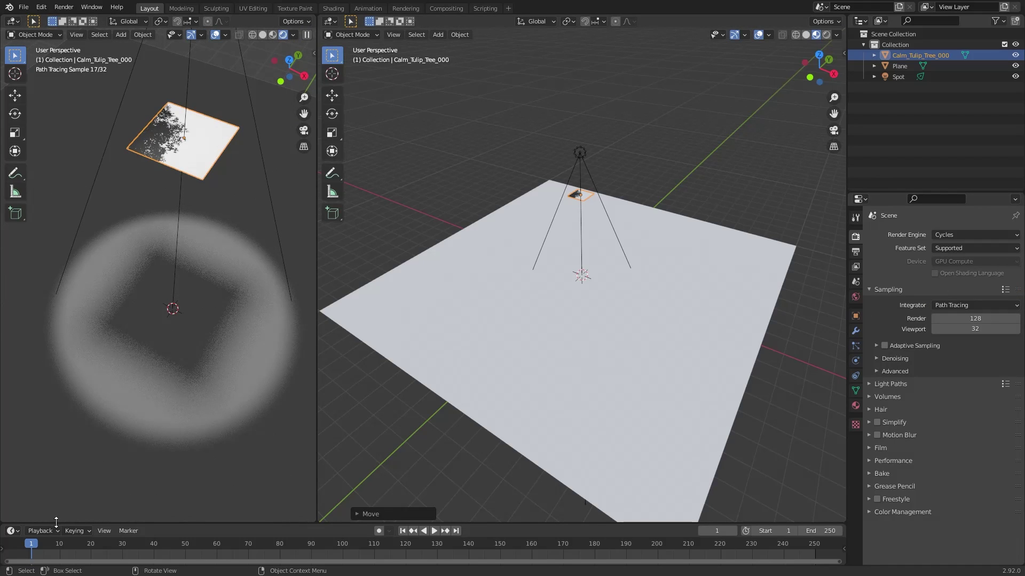
{"action": "left_click_drag", "start_coordinate": [56, 522], "coordinate": [75, 352]}
{"action": "left_click", "coordinate": [12, 355]}
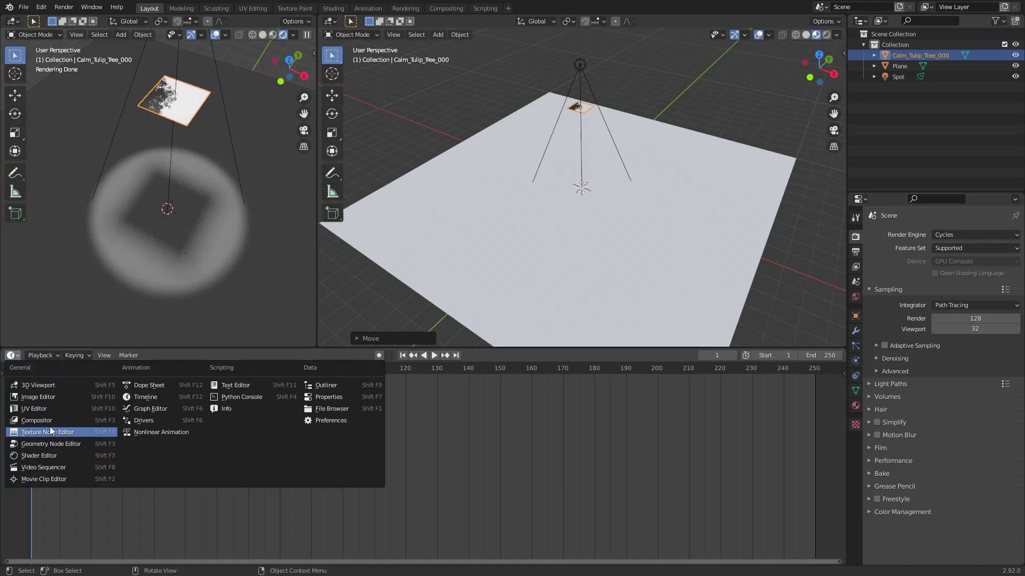
{"action": "left_click", "coordinate": [52, 456]}
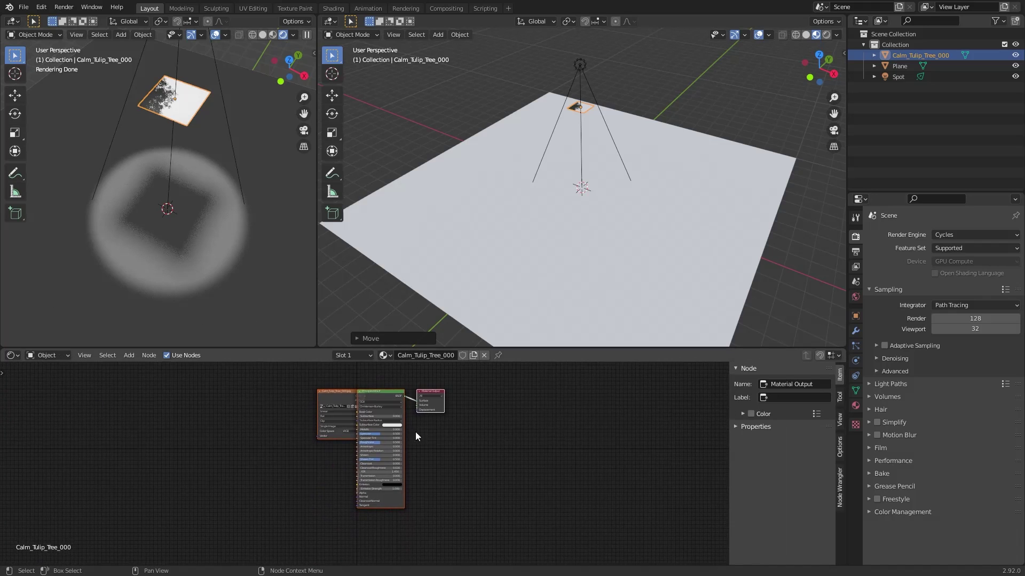
Link the tree image texture's Color output to the Alpha input of the Principled BSDF.
{"action": "scroll", "coordinate": [358, 437], "scroll_direction": "down", "scroll_amount": 2}
{"action": "scroll", "coordinate": [305, 472], "scroll_direction": "up", "scroll_amount": 5}
{"action": "middle_click_drag", "start_coordinate": [307, 483], "coordinate": [335, 504]}
{"action": "mouse_move", "coordinate": [328, 379]}
{"action": "left_mouse_down"}
{"action": "mouse_move", "coordinate": [300, 383]}
{"action": "mouse_move", "coordinate": [382, 540]}
{"action": "left_mouse_up"}
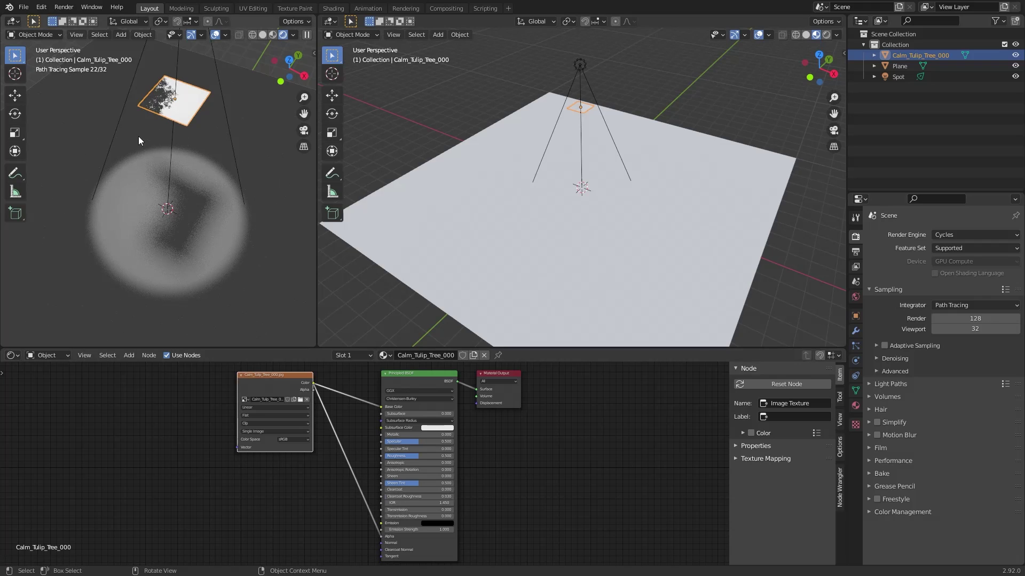
Set the spot light's Radius to 0 m for sharp shadows.
{"action": "left_click", "coordinate": [168, 176]}
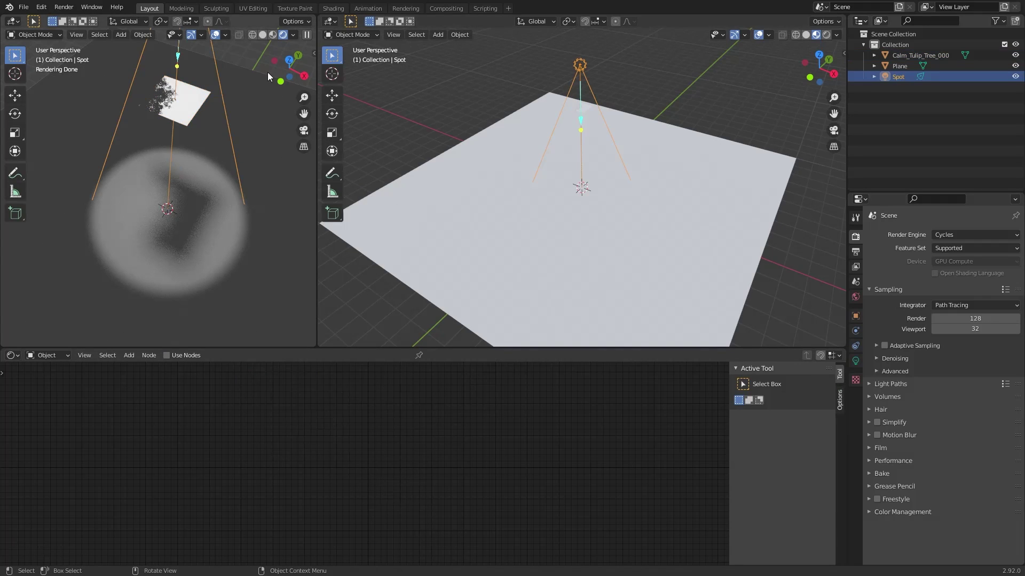
{"action": "left_click", "coordinate": [855, 361]}
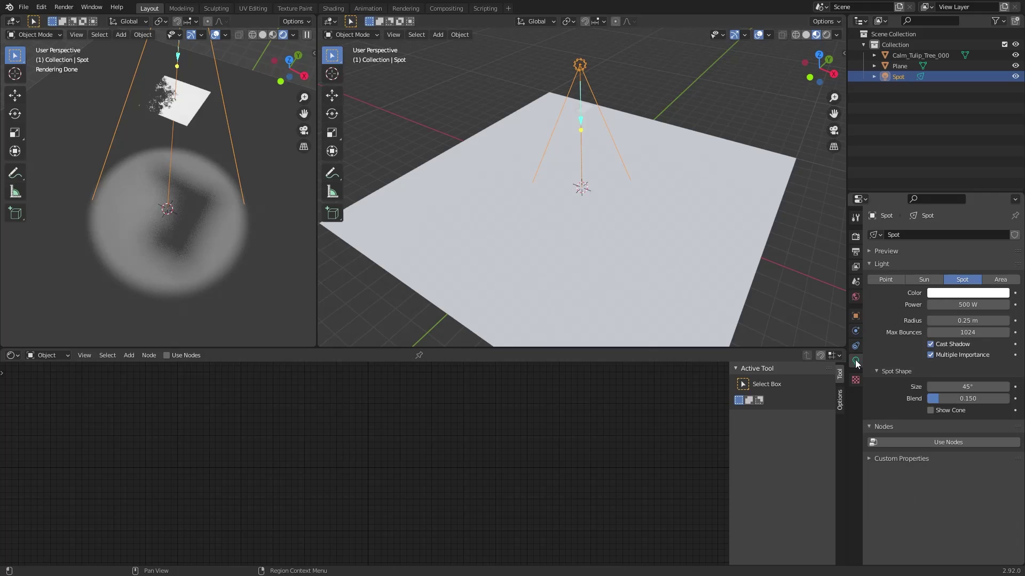
{"action": "left_click_drag", "start_coordinate": [961, 320], "coordinate": [880, 321]}
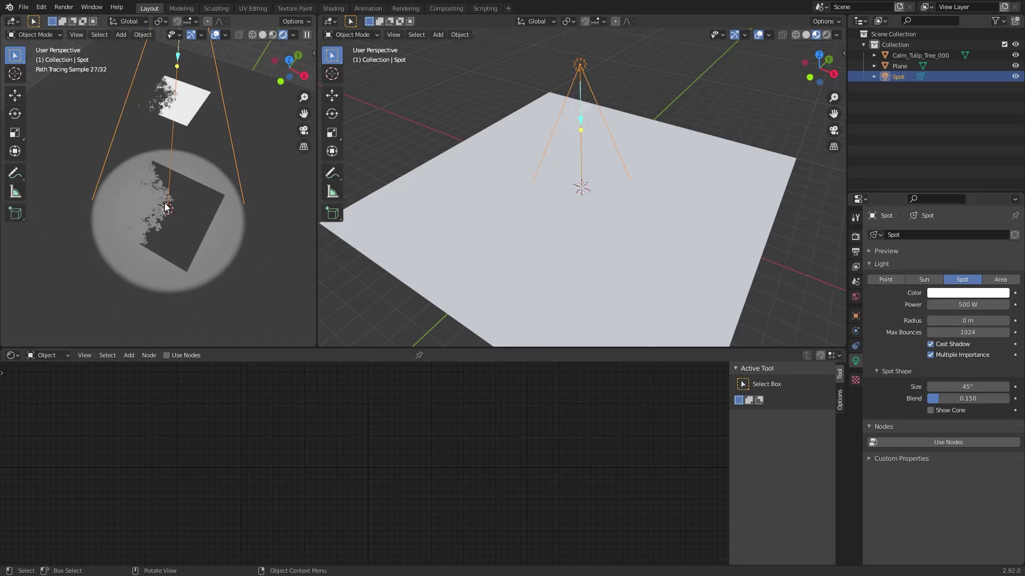
Insert an Invert node on the link between the tree texture's Color and the Principled BSDF's Alpha.
{"action": "left_click", "coordinate": [160, 95]}
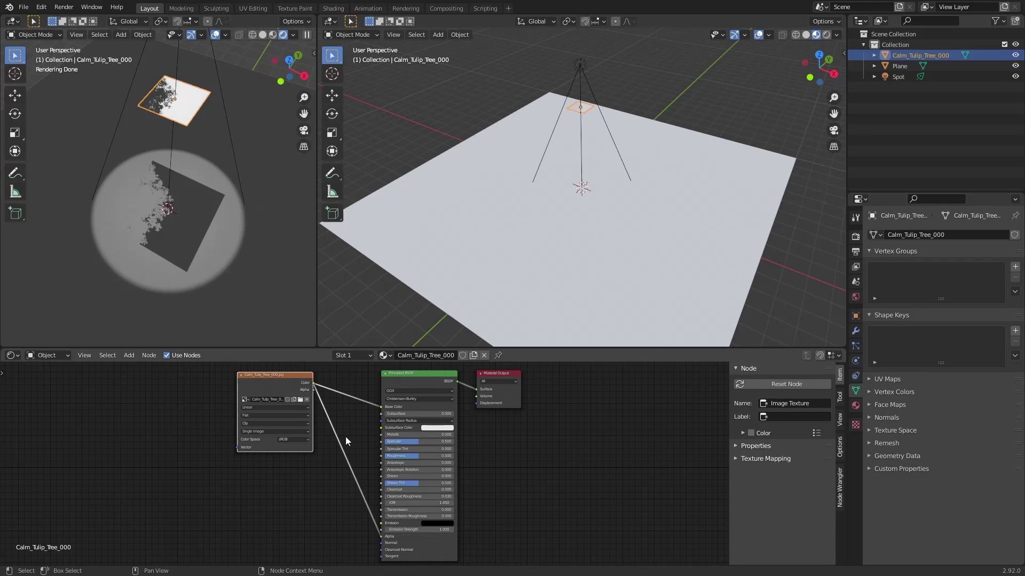
{"action": "left_click", "coordinate": [332, 498]}
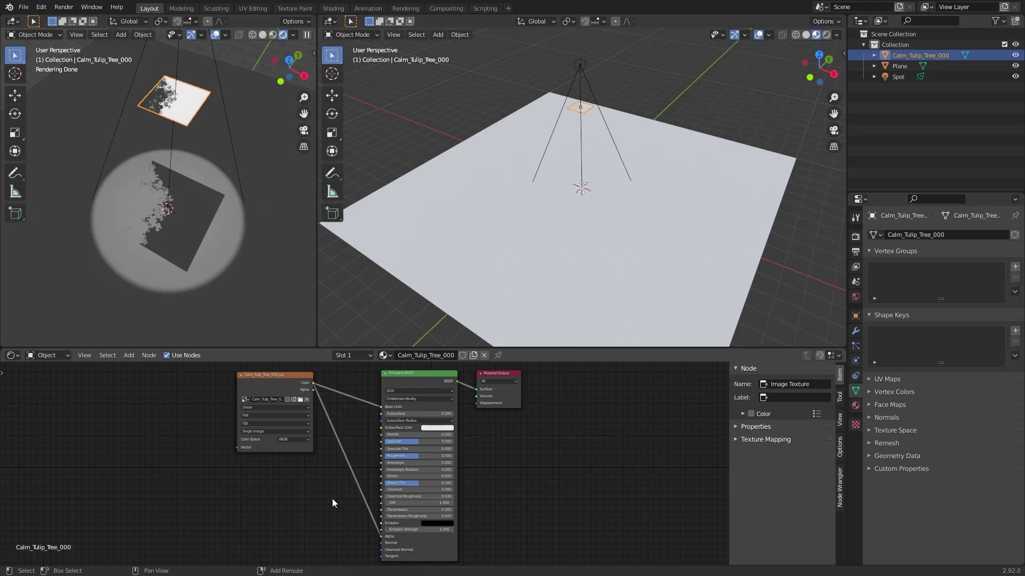
{"action": "key", "text": "shift+a"}
{"action": "left_click", "coordinate": [303, 447]}
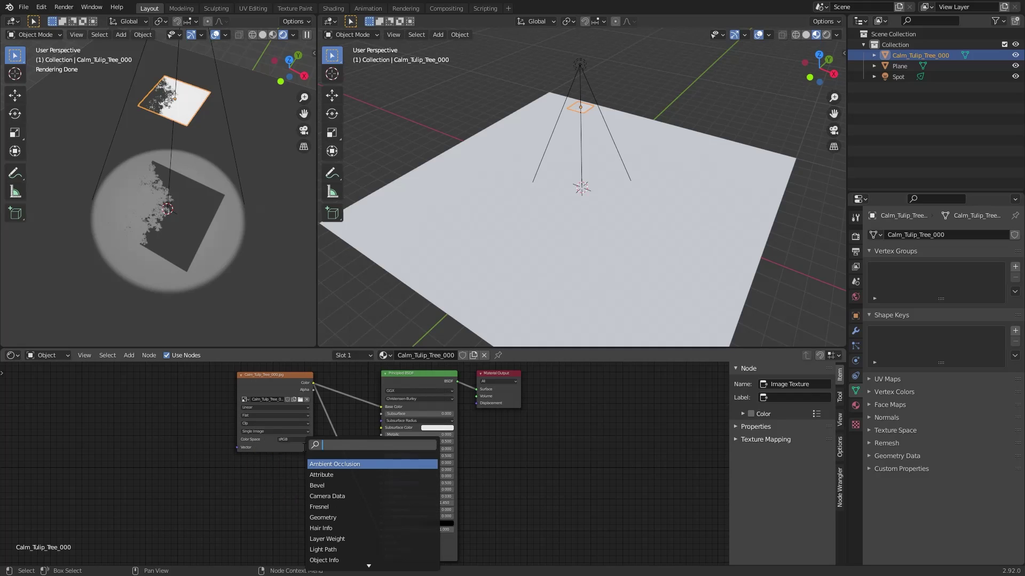
{"action": "type", "text": "INVER"}
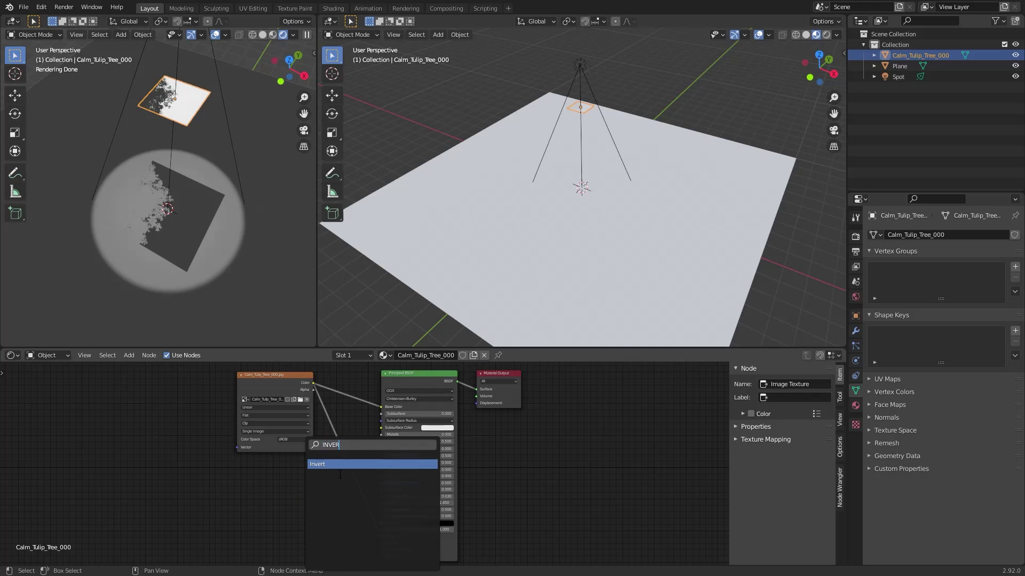
{"action": "key", "text": "Return"}
{"action": "left_click", "coordinate": [353, 447]}
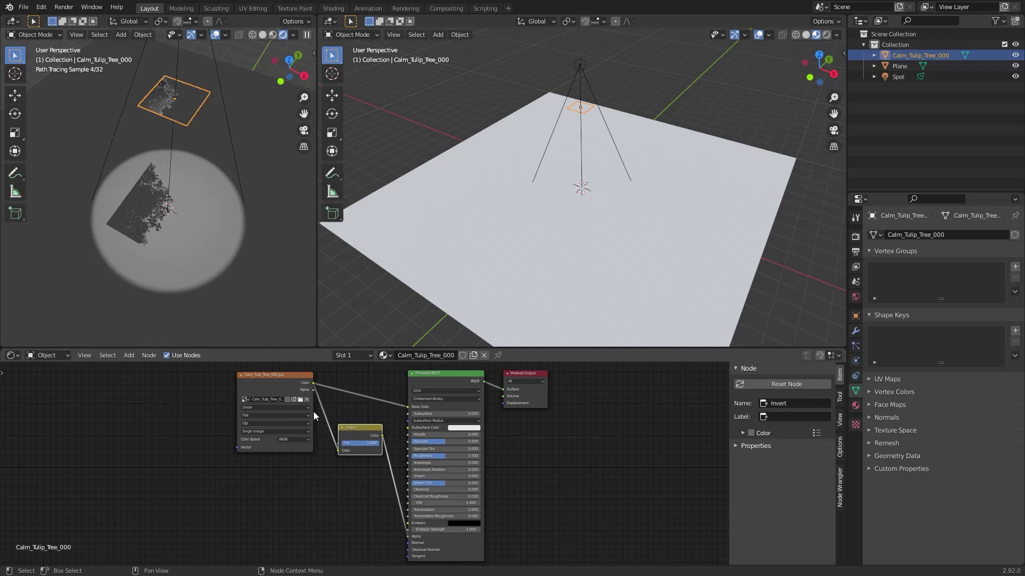
Set the tree image texture's Color Space to Non-Color.
{"action": "middle_click_drag", "start_coordinate": [123, 102], "coordinate": [168, 202]}
{"action": "scroll", "coordinate": [184, 210], "scroll_direction": "up", "scroll_amount": 5}
{"action": "scroll", "coordinate": [185, 214], "scroll_direction": "down", "scroll_amount": 1}
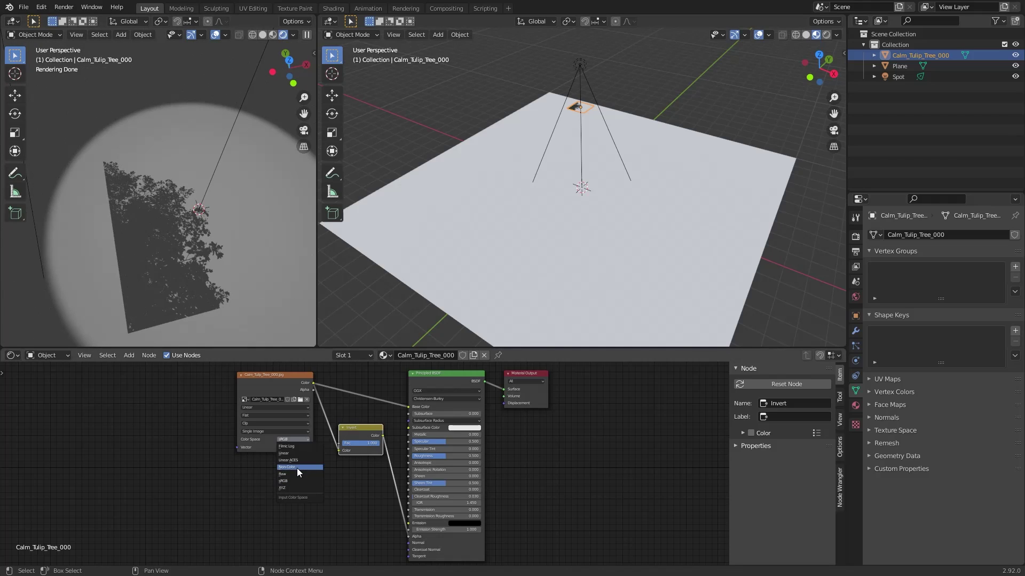
{"action": "left_click", "coordinate": [296, 467]}
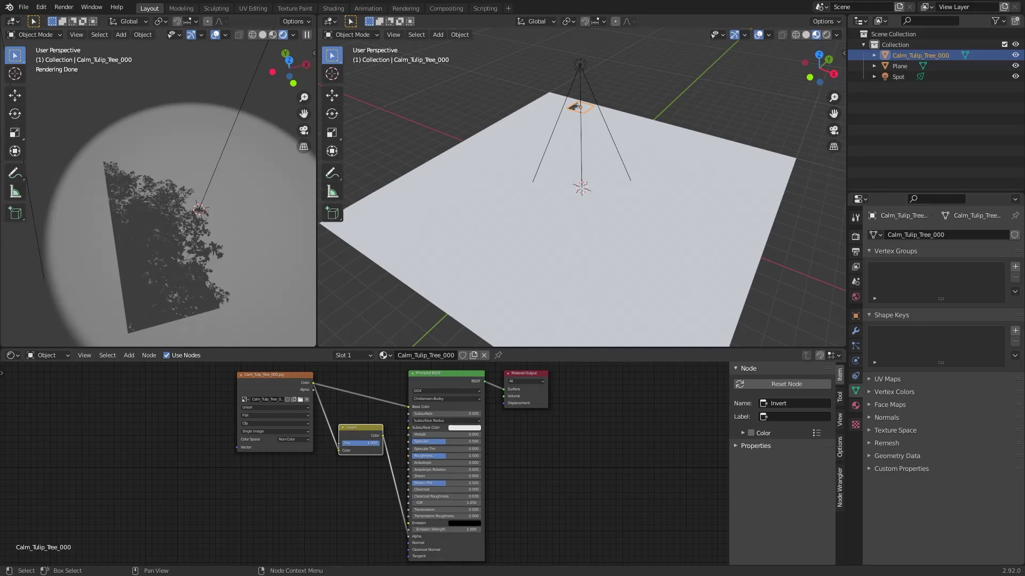
Change the tree texture's source to Image Sequence and set its Frames to 300.
{"action": "scroll", "coordinate": [259, 424], "scroll_direction": "up", "scroll_amount": 2}
{"action": "left_click", "coordinate": [252, 424]}
{"action": "left_click", "coordinate": [245, 440]}
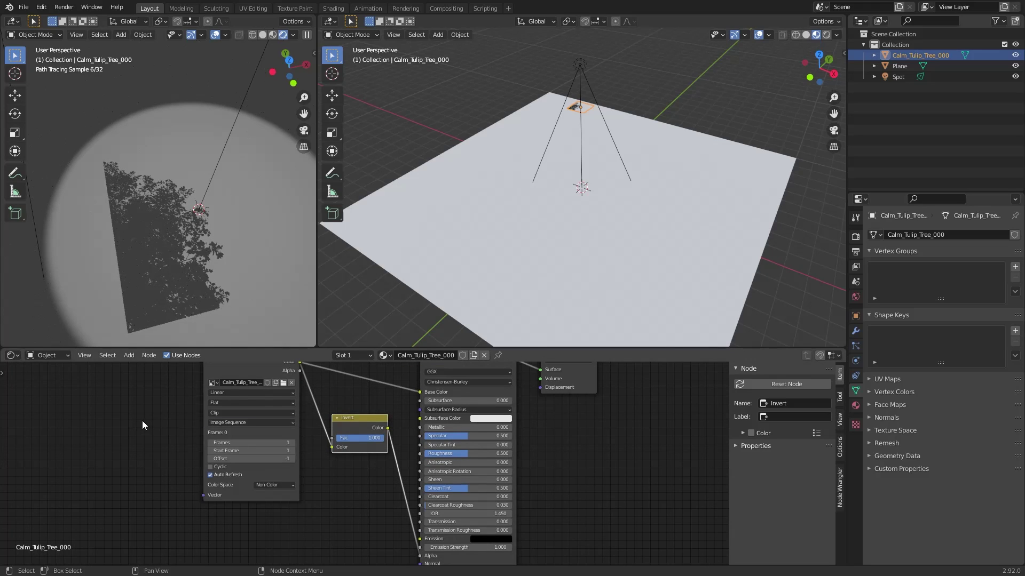
{"action": "left_click", "coordinate": [270, 443]}
{"action": "type", "text": "300"}
{"action": "key", "text": "Return"}
Switch the Shader Editor area to the Timeline and scrub to frame 130 to preview the animated tree shadow.
{"action": "left_click", "coordinate": [12, 355]}
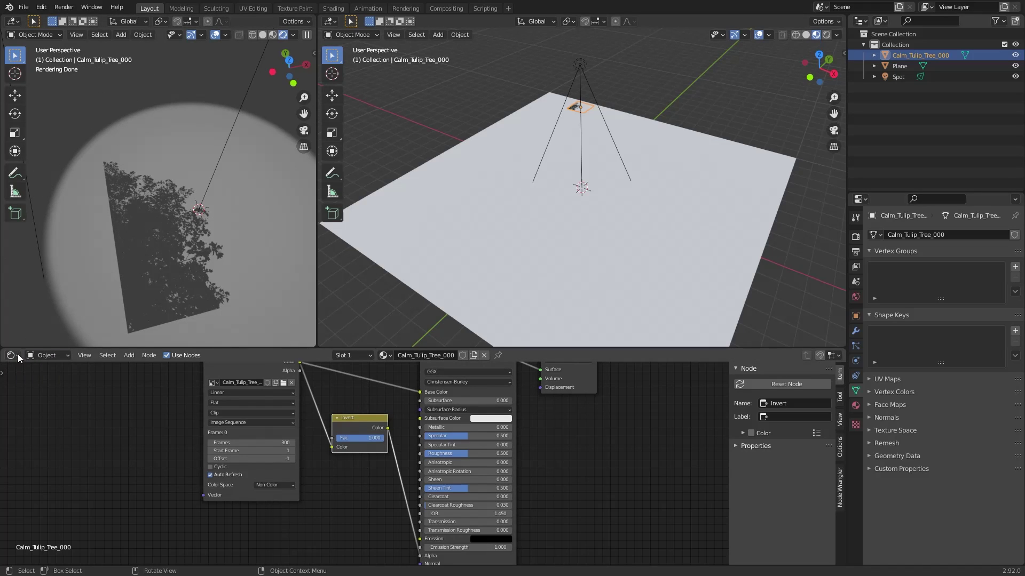
{"action": "left_click", "coordinate": [18, 355]}
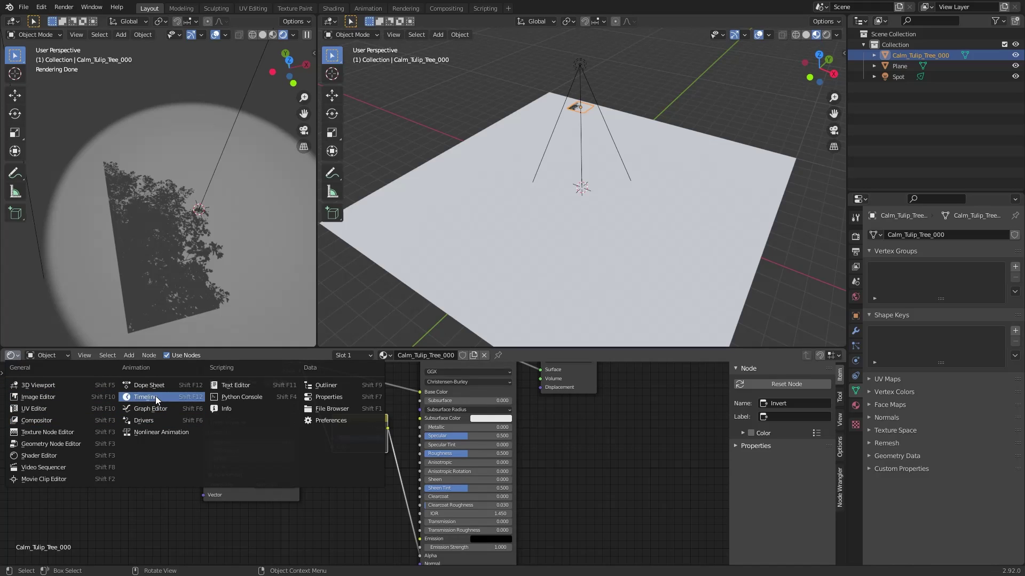
{"action": "left_click", "coordinate": [156, 397]}
{"action": "left_click_drag", "start_coordinate": [174, 364], "coordinate": [201, 367]}
{"action": "left_click", "coordinate": [482, 371]}
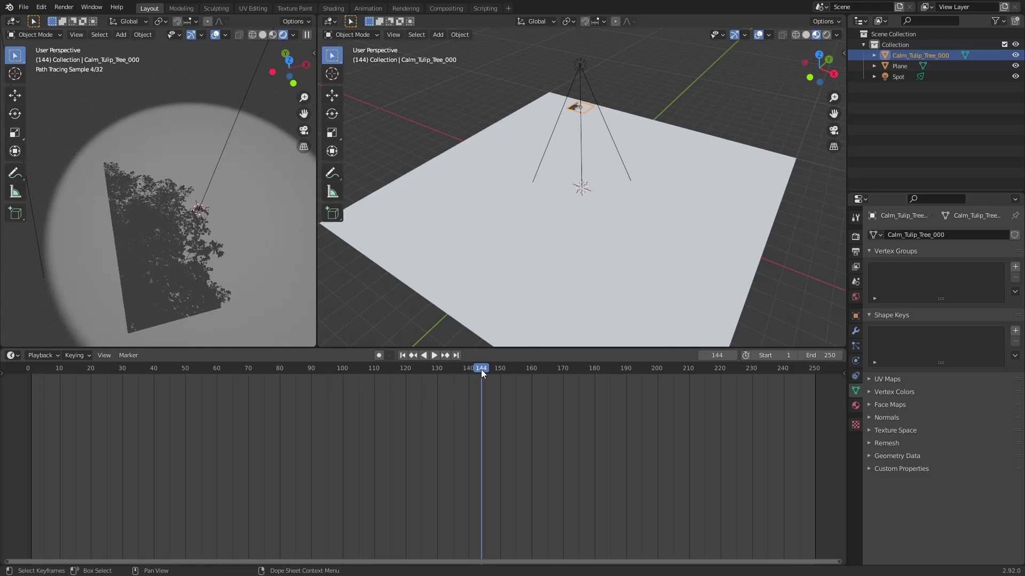
{"action": "left_click", "coordinate": [592, 369]}
{"action": "left_click", "coordinate": [656, 367]}
{"action": "left_click", "coordinate": [436, 368]}
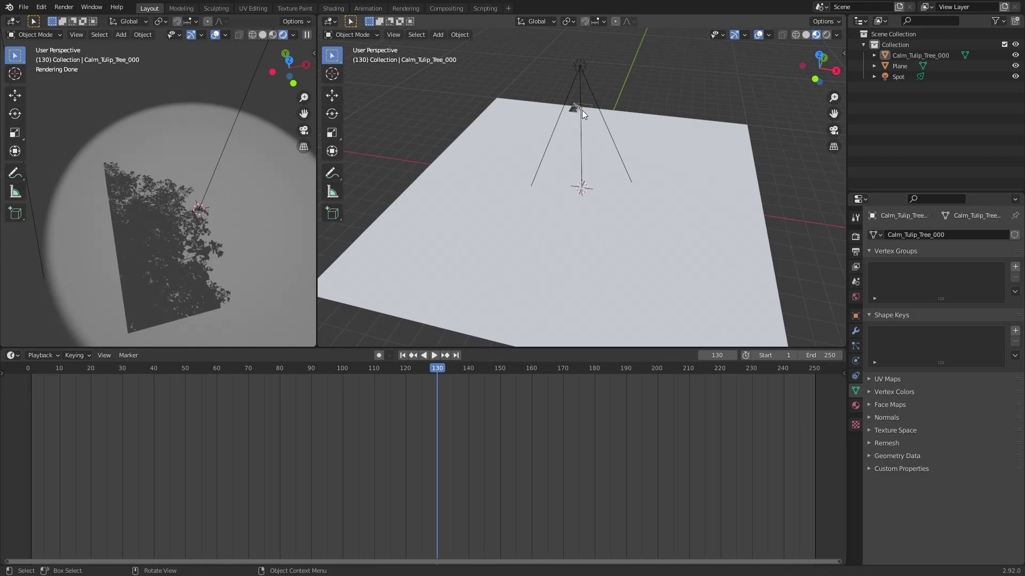
Parent the tree image plane to the spot light using the Object option.
{"action": "middle_click_drag", "start_coordinate": [577, 110], "coordinate": [545, 161]}
{"action": "left_click", "coordinate": [529, 186]}
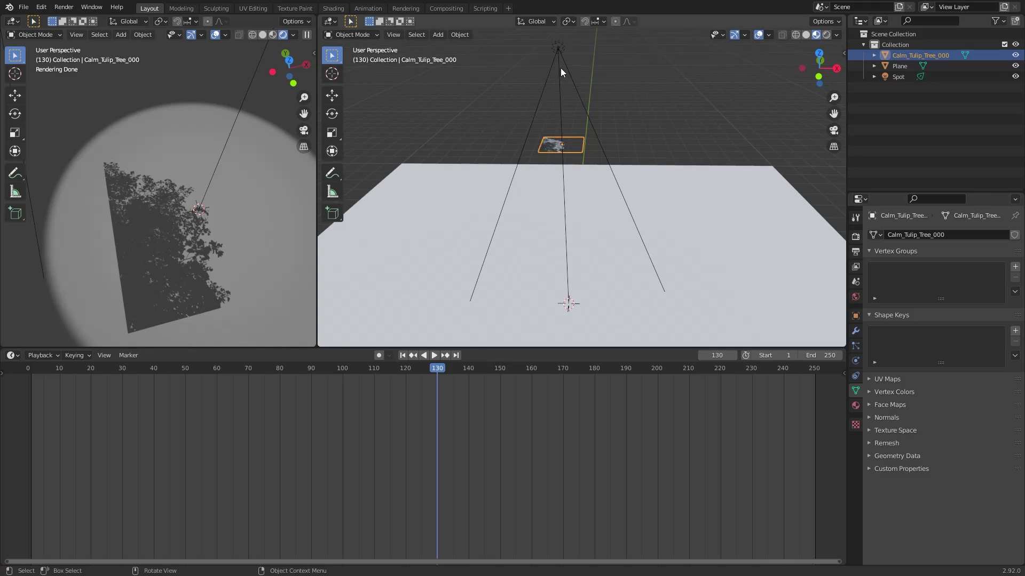
{"action": "left_click", "coordinate": [556, 50], "text": "shift"}
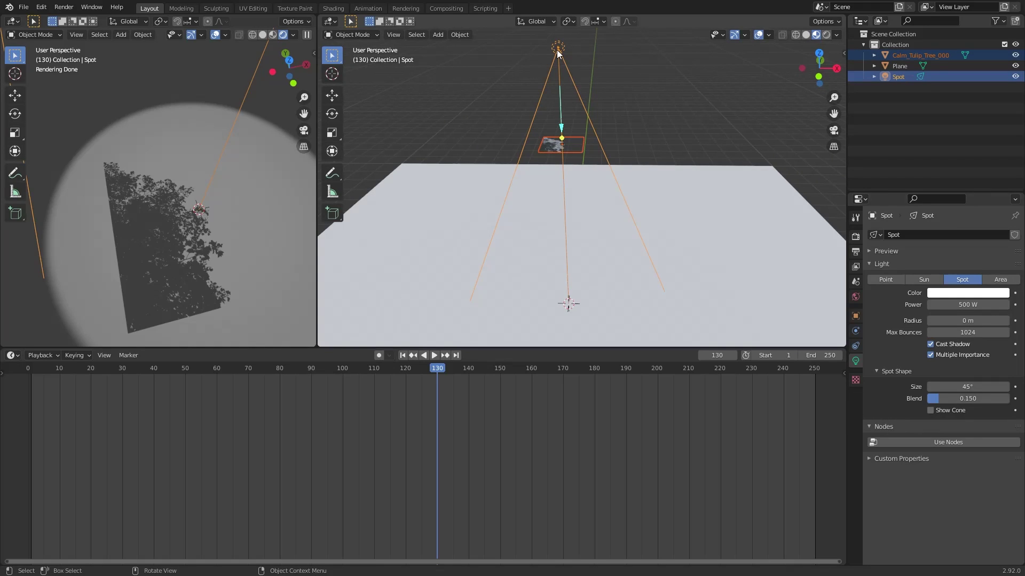
{"action": "key", "text": "ctrl+p"}
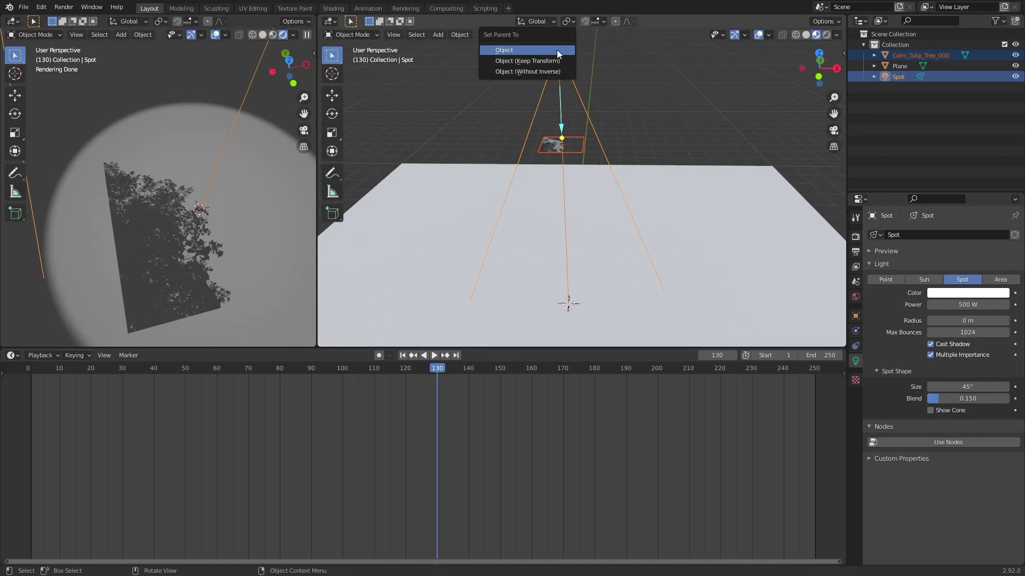
{"action": "left_click", "coordinate": [556, 49]}
{"action": "left_click", "coordinate": [633, 104]}
{"action": "mouse_move", "coordinate": [632, 104]}
{"action": "middle_mouse_down"}
{"action": "mouse_move", "coordinate": [702, 115]}
{"action": "mouse_move", "coordinate": [649, 113]}
{"action": "middle_mouse_up"}
{"action": "left_click_drag", "start_coordinate": [614, 134], "coordinate": [635, 201]}
{"action": "scroll", "coordinate": [75, 98], "scroll_direction": "down", "scroll_amount": 5}
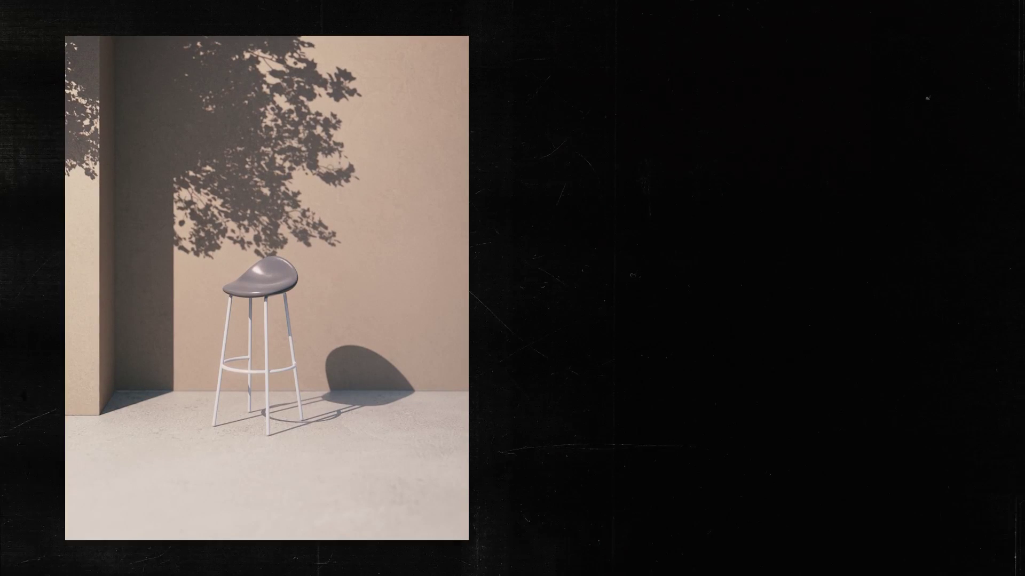